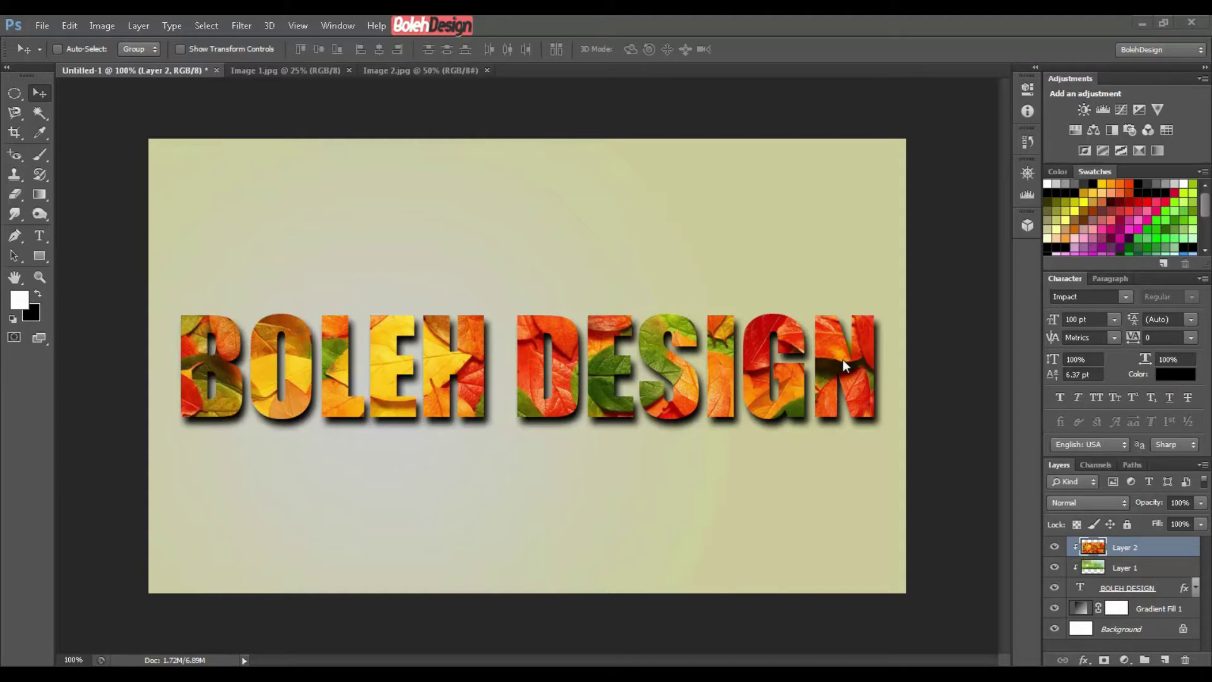
Step: Review the finished BOLEH DESIGN reference against the leaves and grass photos, toggling the leaf layer
left_click(292, 271)
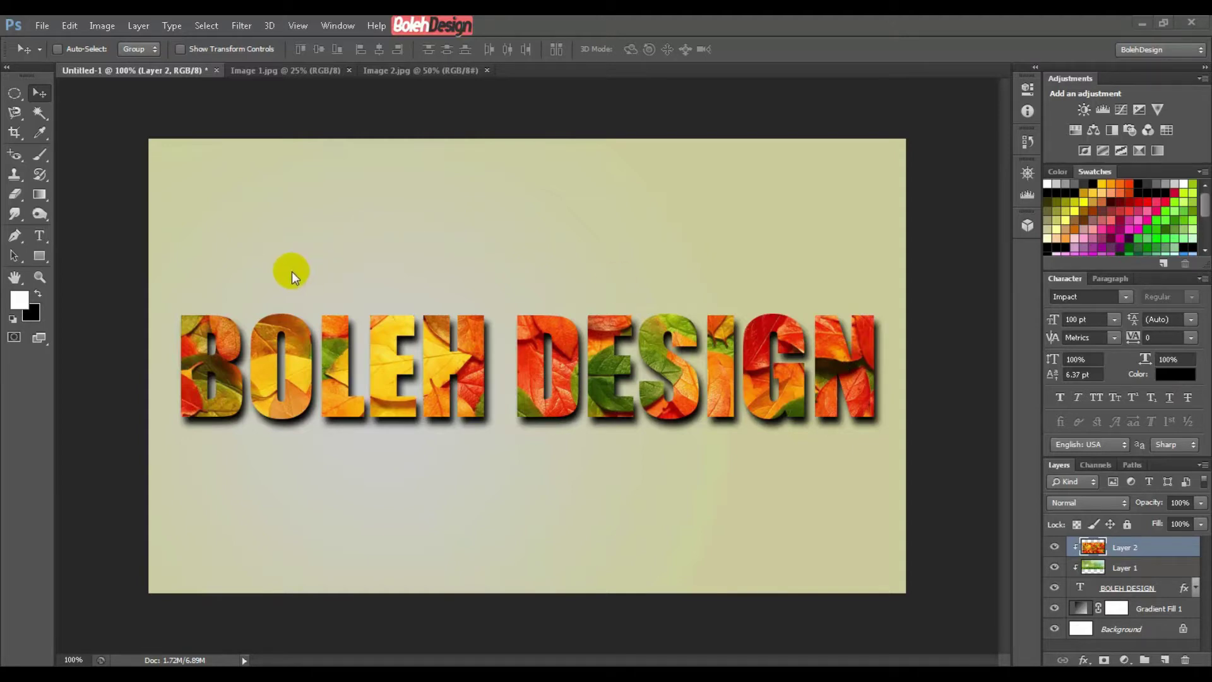
left_click(399, 67)
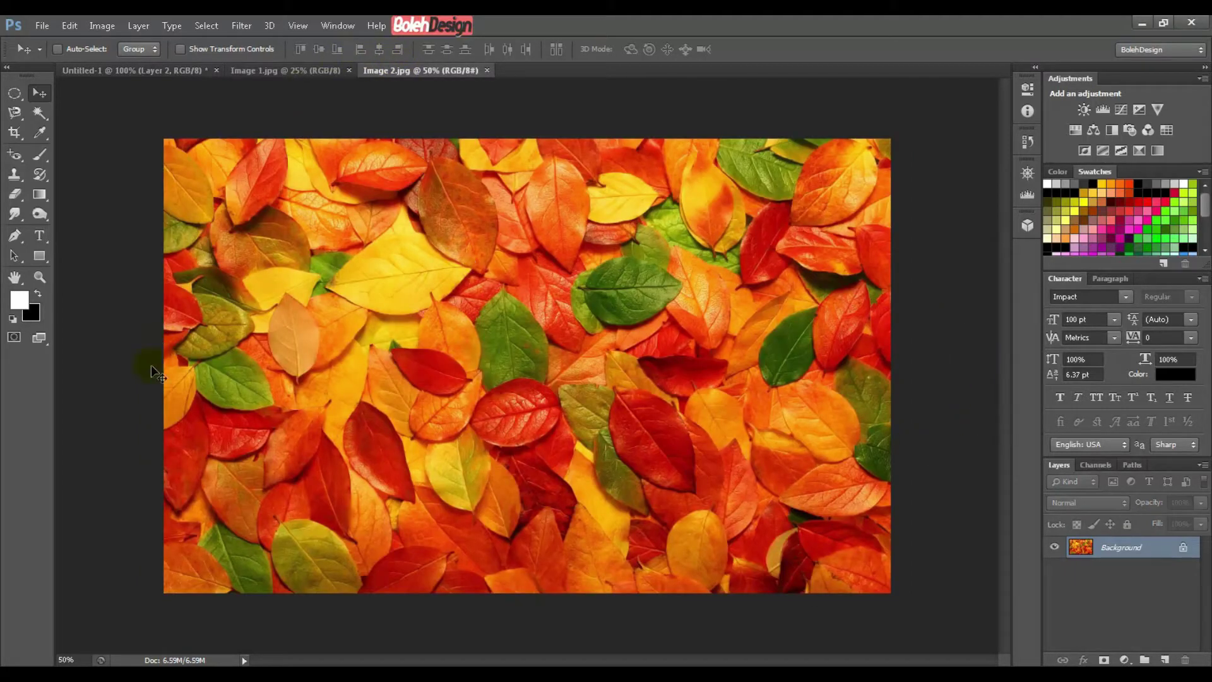
left_click(178, 71)
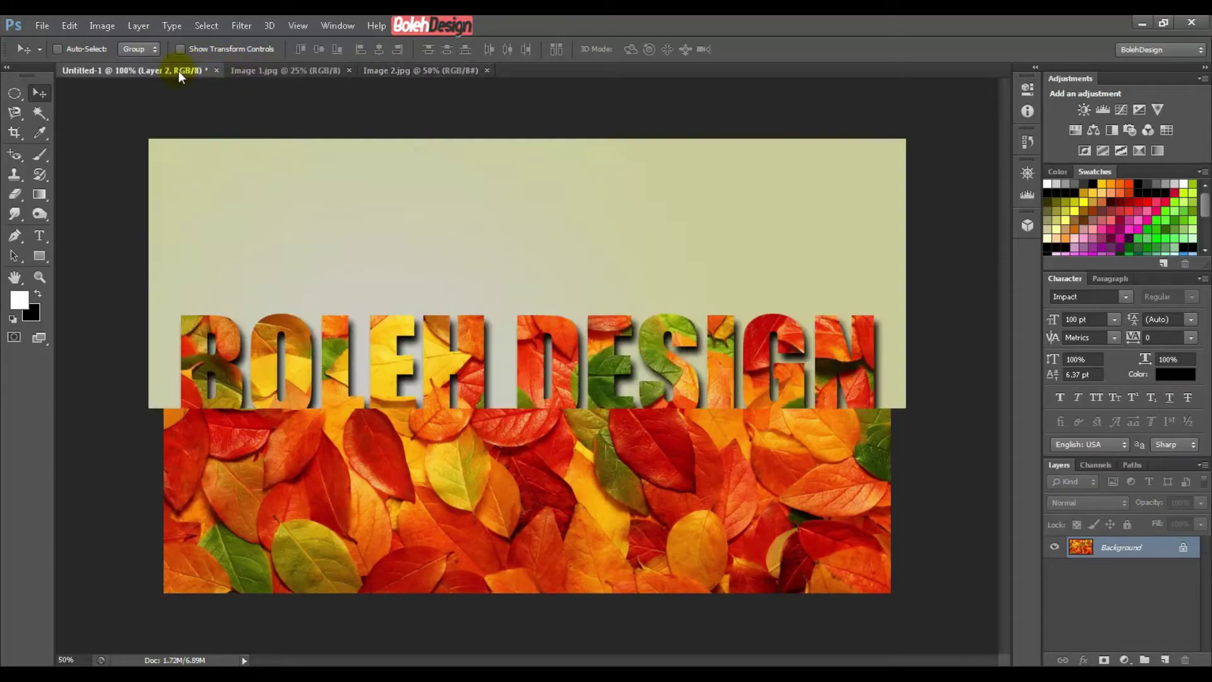
left_click(244, 216)
left_click(326, 312)
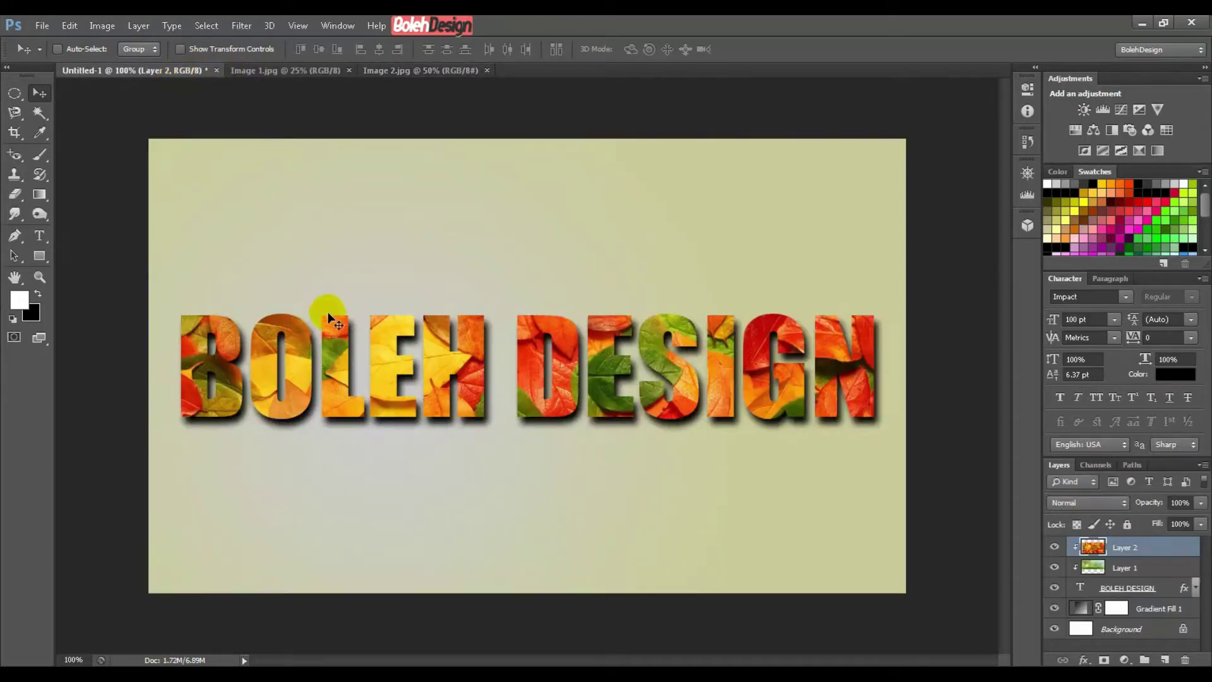
left_click(905, 377)
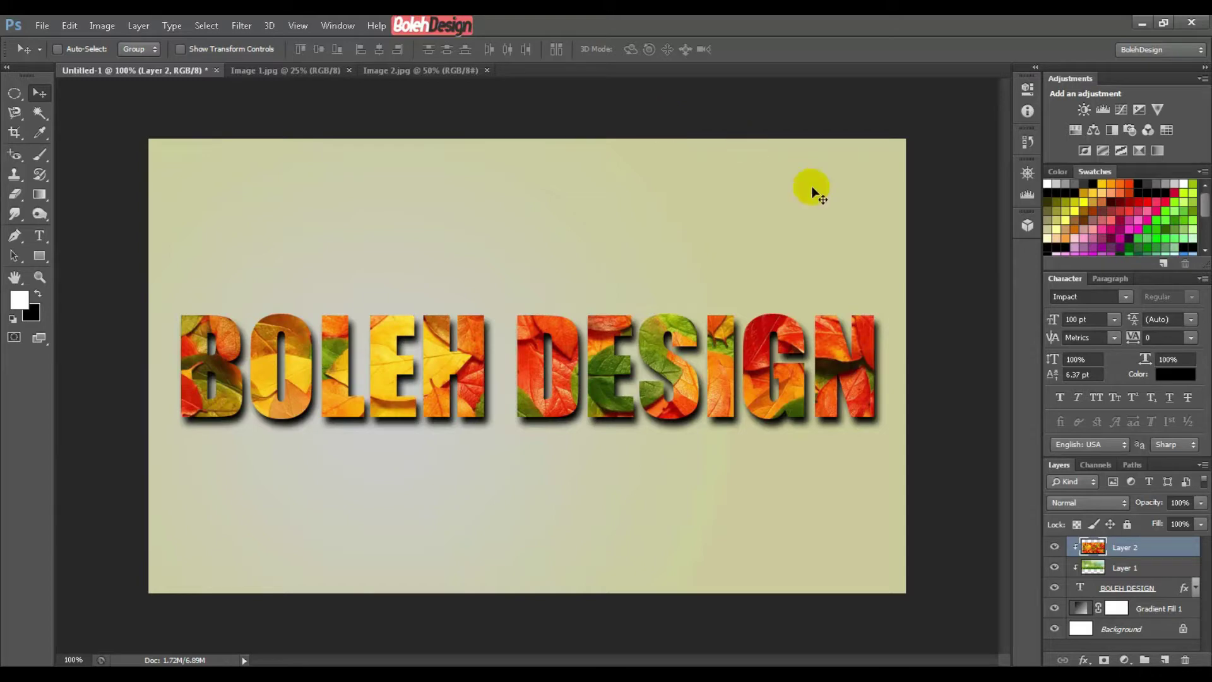
left_click(1054, 547)
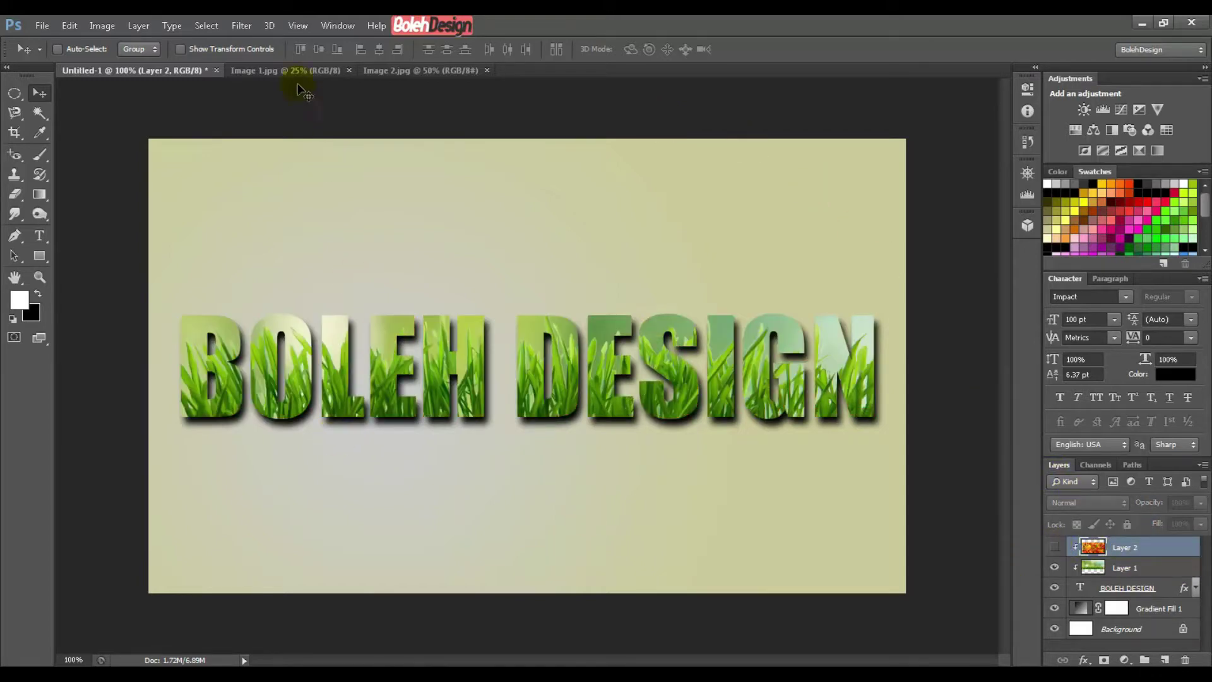
left_click(277, 70)
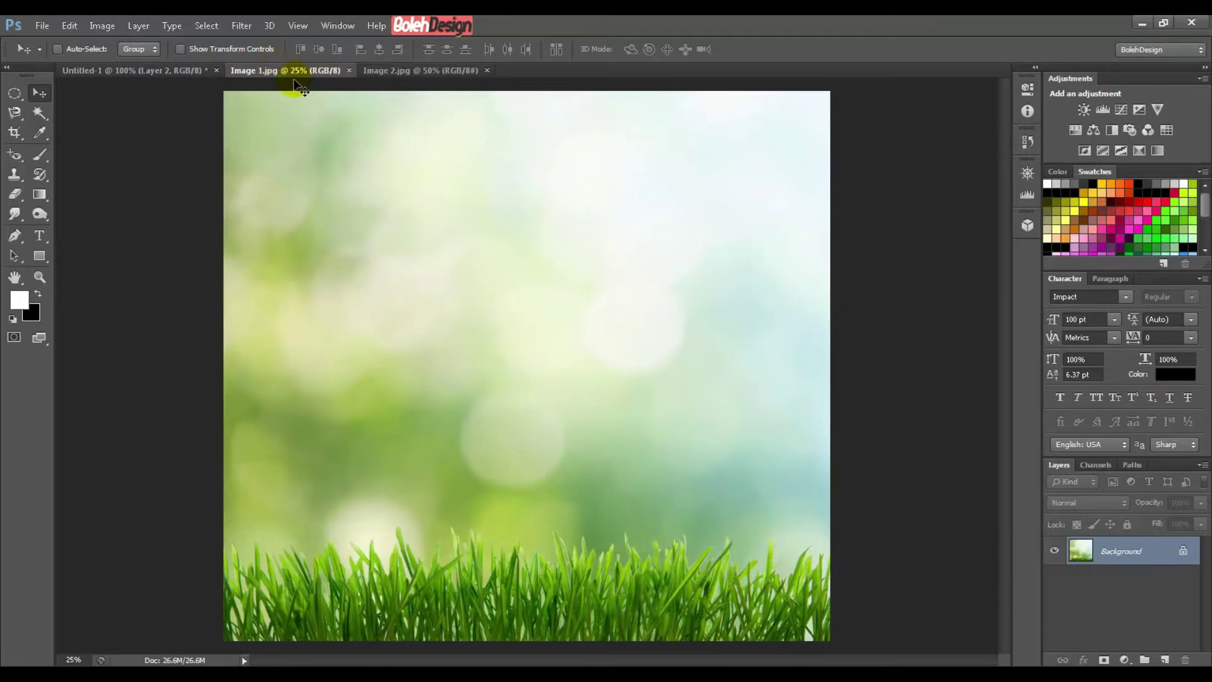
left_click(144, 69)
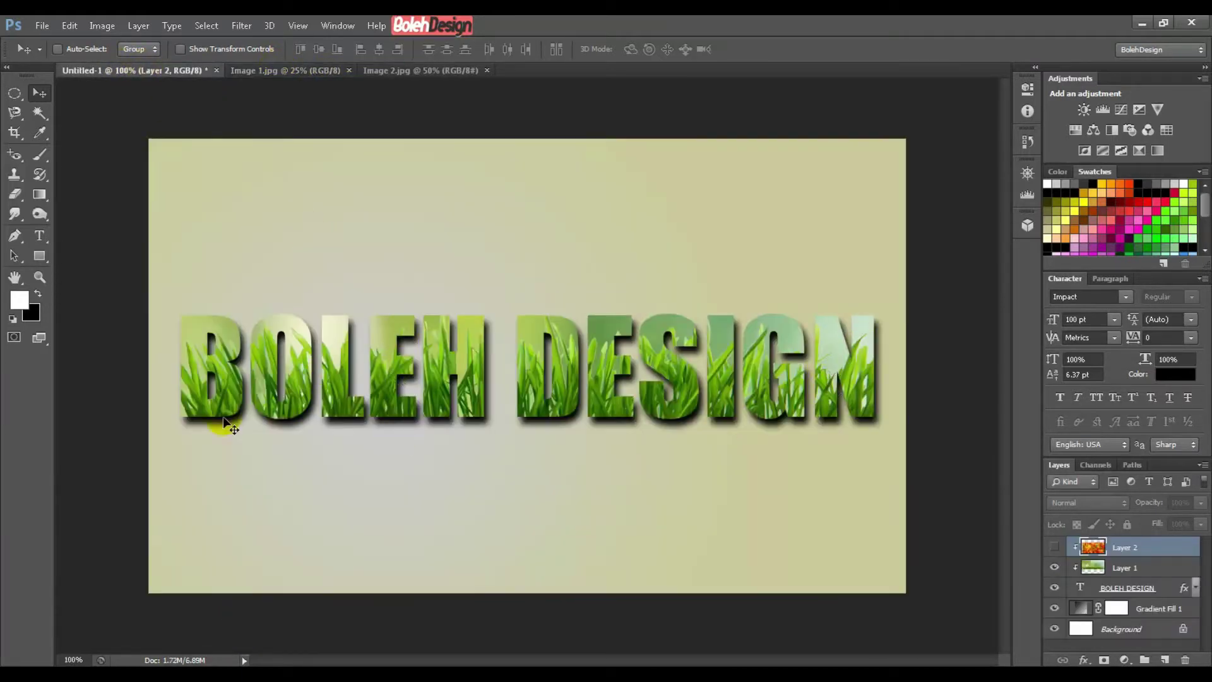
left_click(1056, 548)
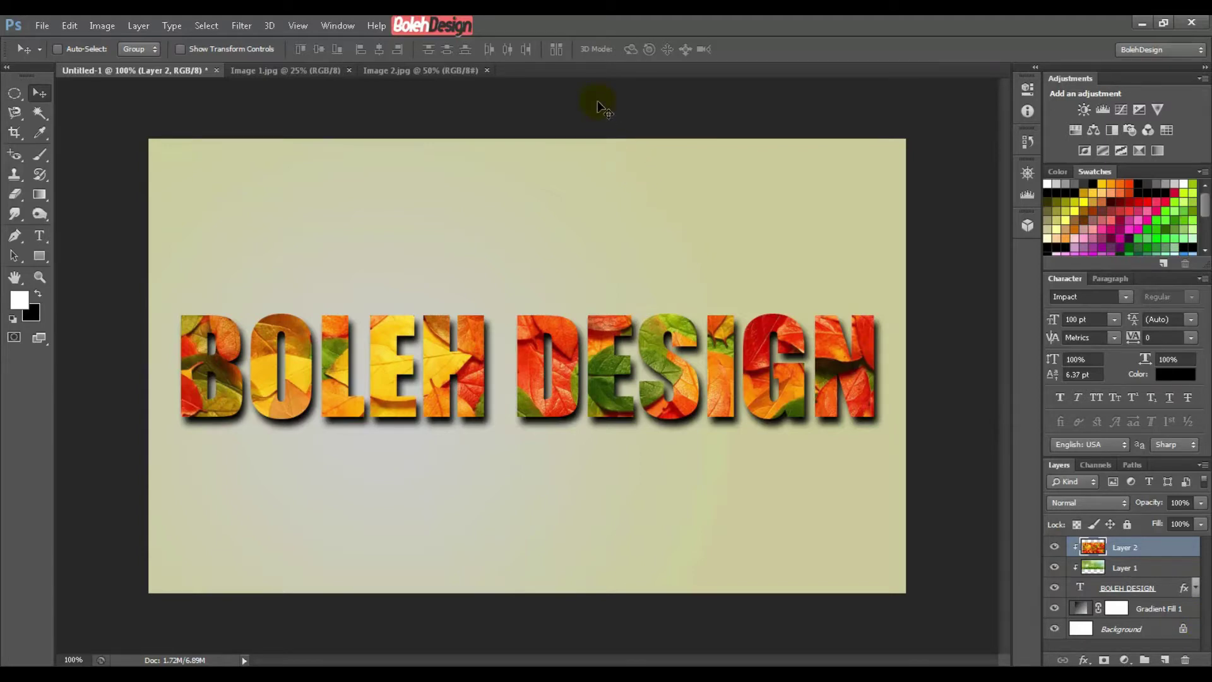
Step: Create a new white 1000 × 600 px document at 72 pixels/inch
key("ctrl+n")
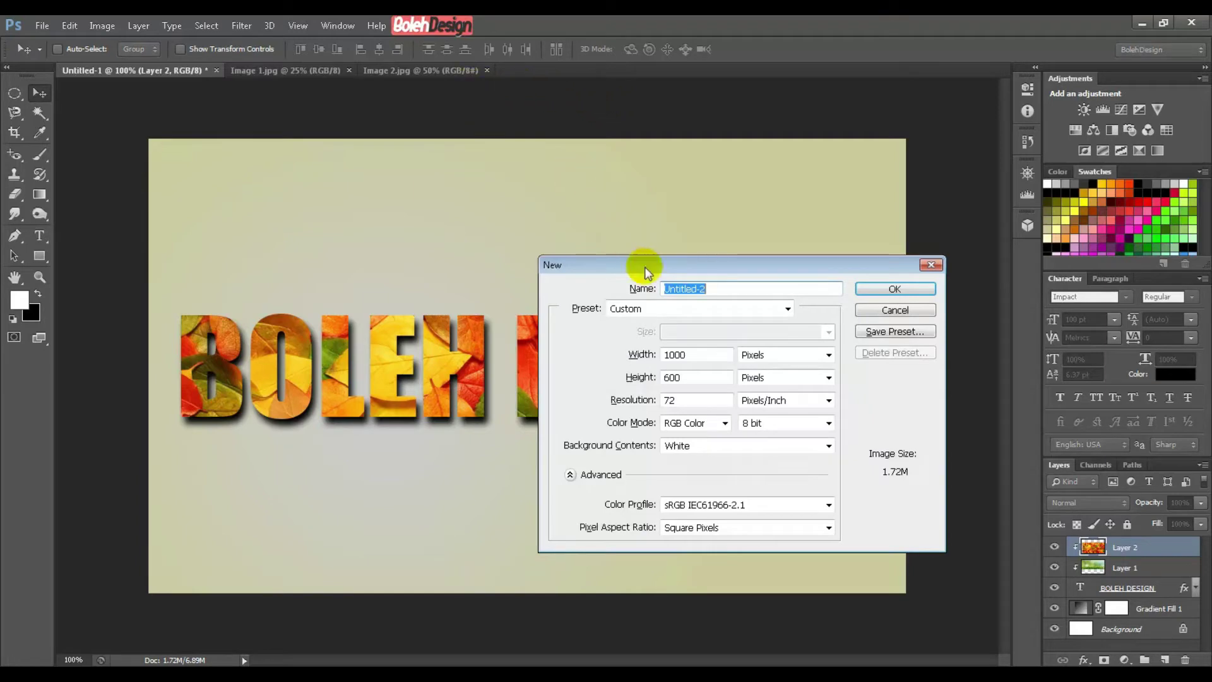
left_click_drag(585, 268, 402, 157)
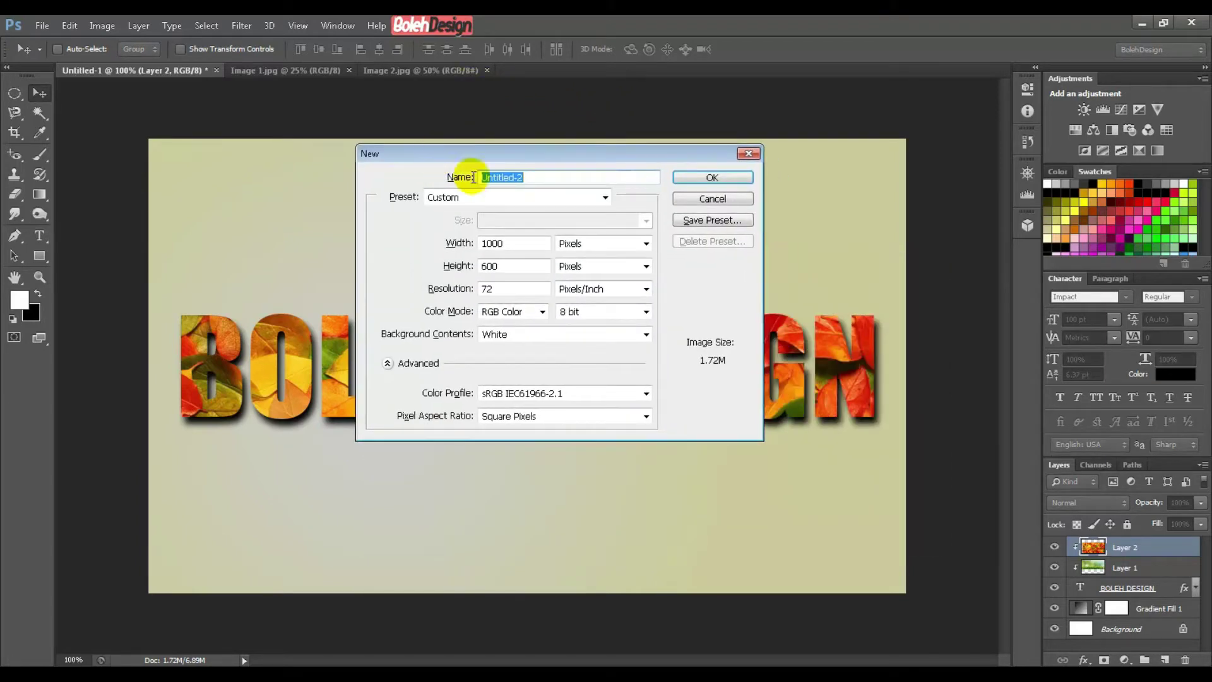
left_click(41, 26)
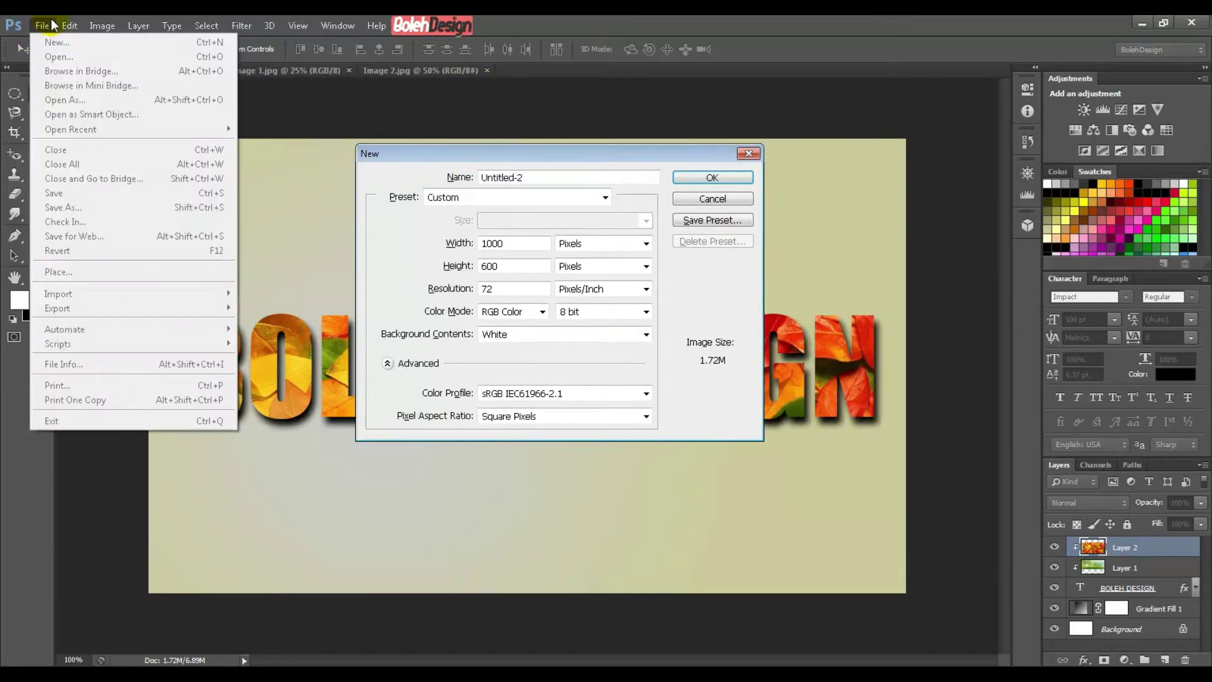
left_click(541, 152)
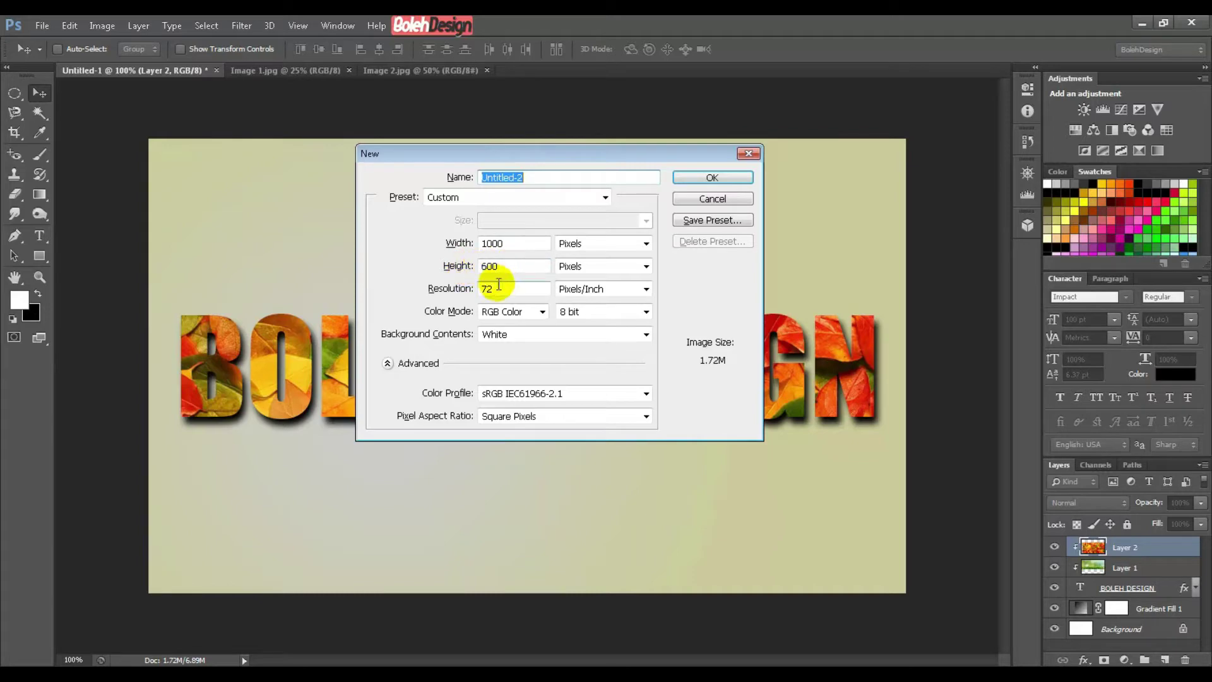
left_click(729, 178)
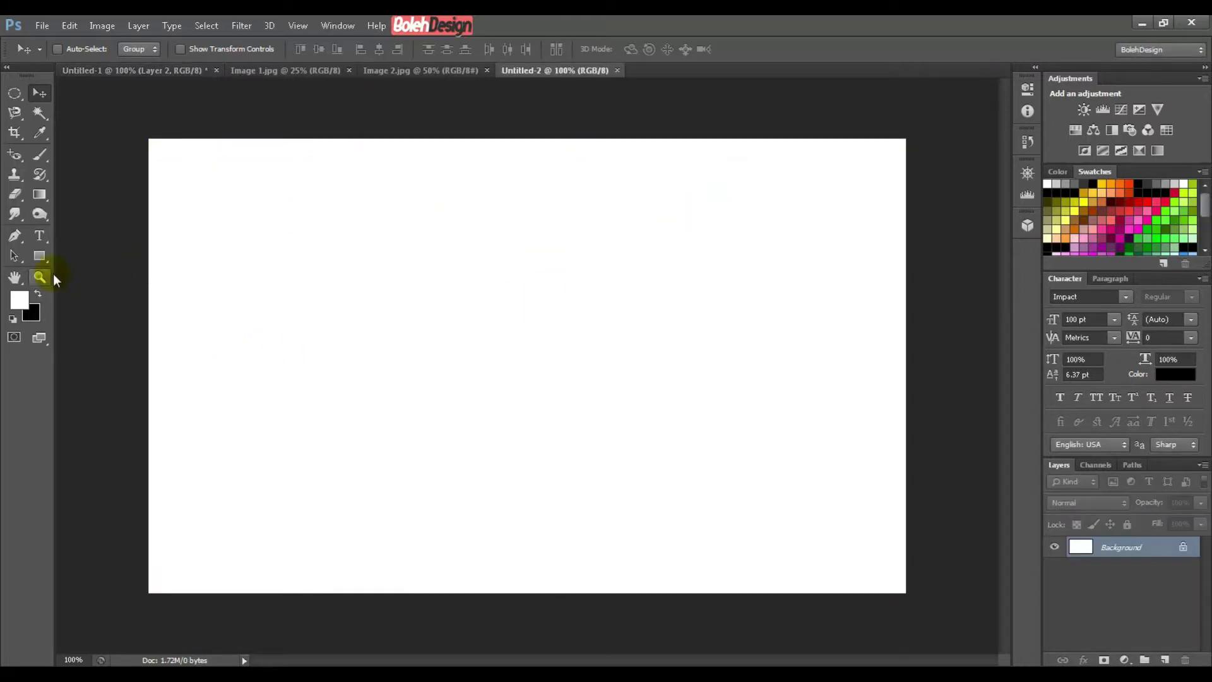
Step: Type 'Boleh Design' in Impact on the canvas, move it toward the centre, and commit
left_click(39, 235)
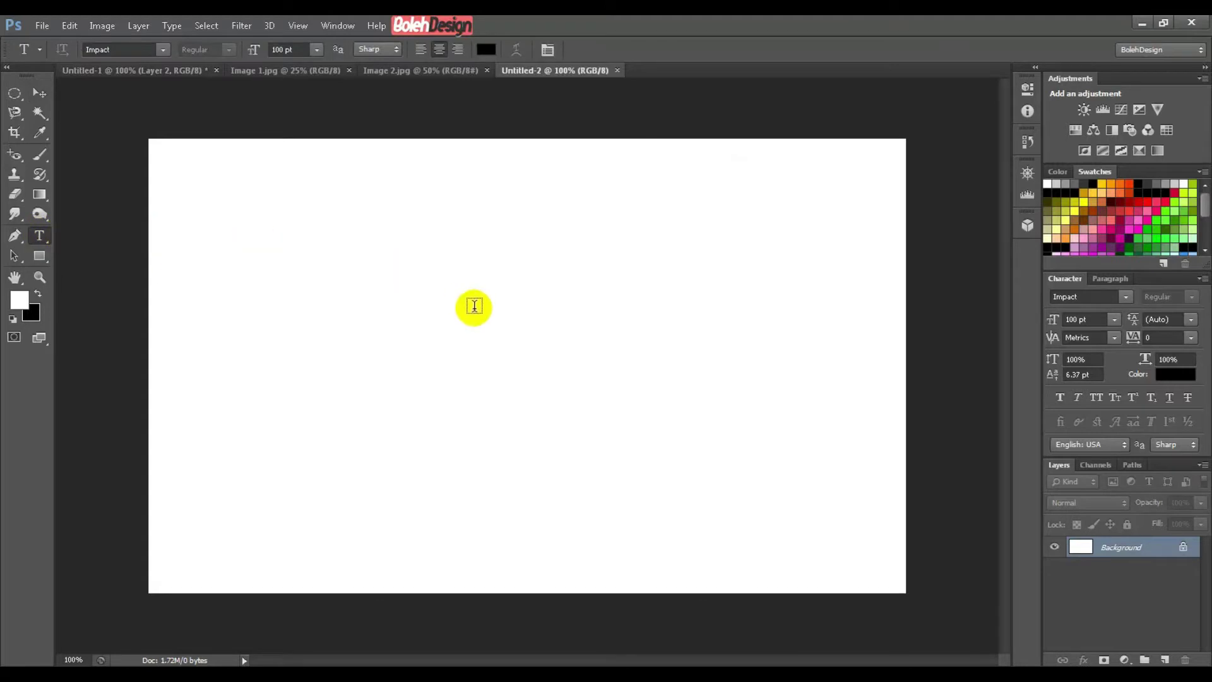
left_click(327, 322)
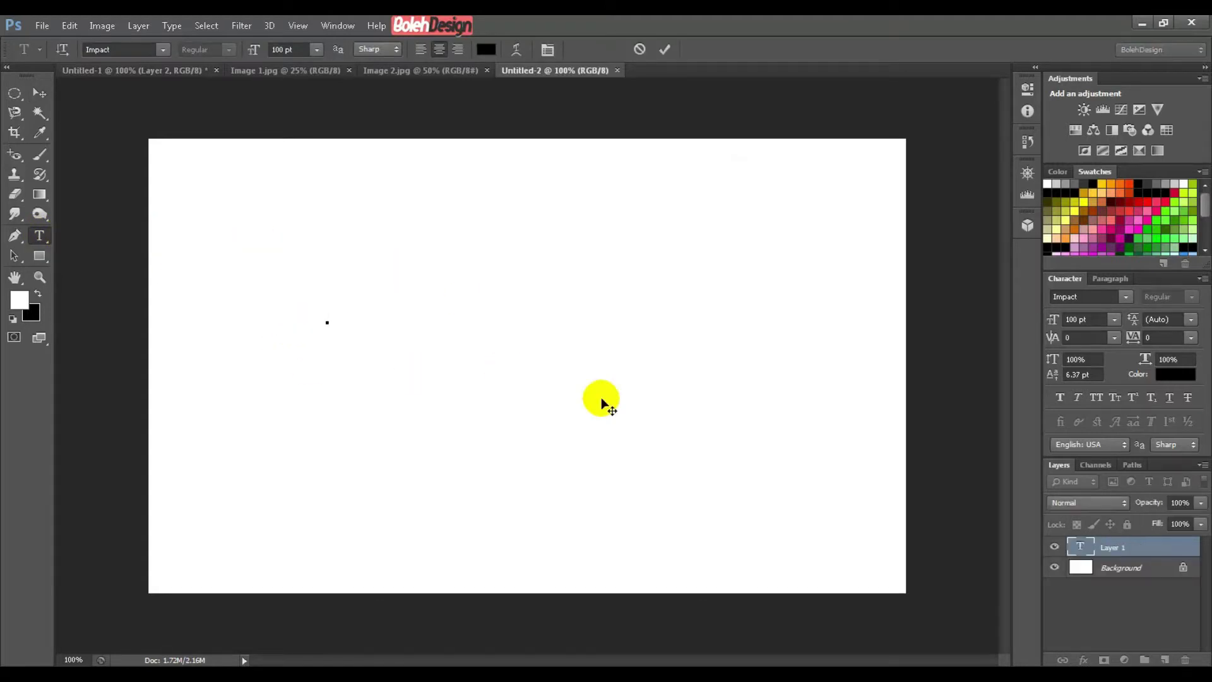
type("B")
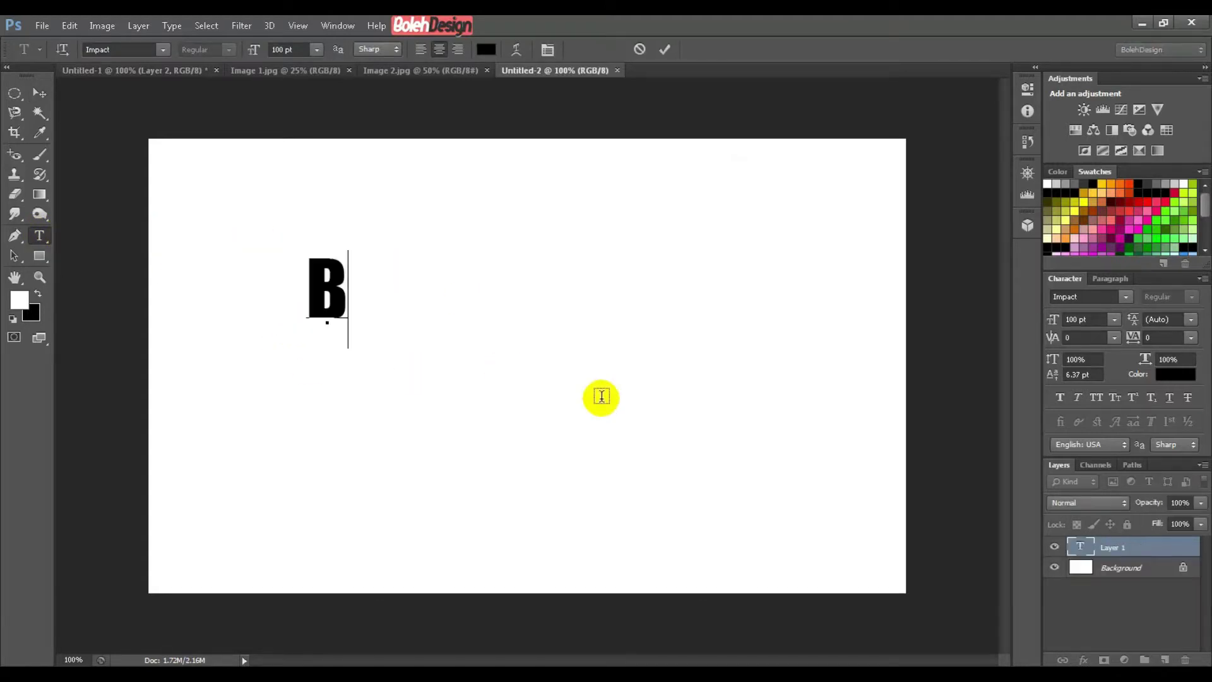
type("oleh")
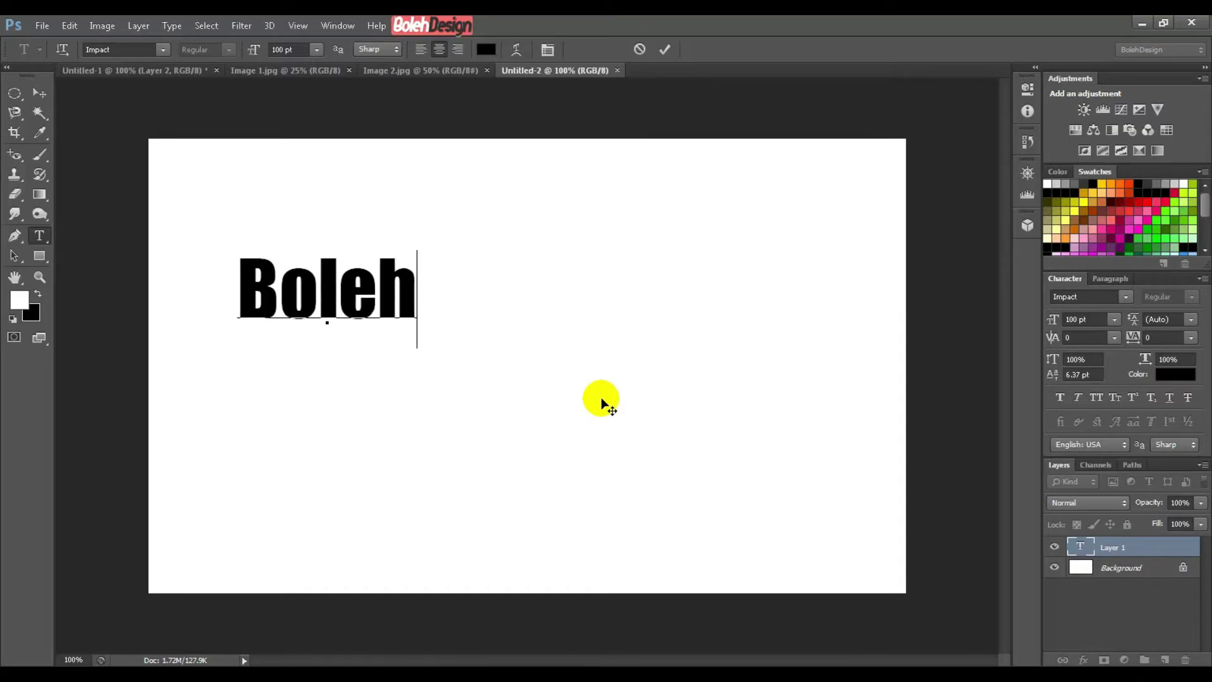
type(" Des")
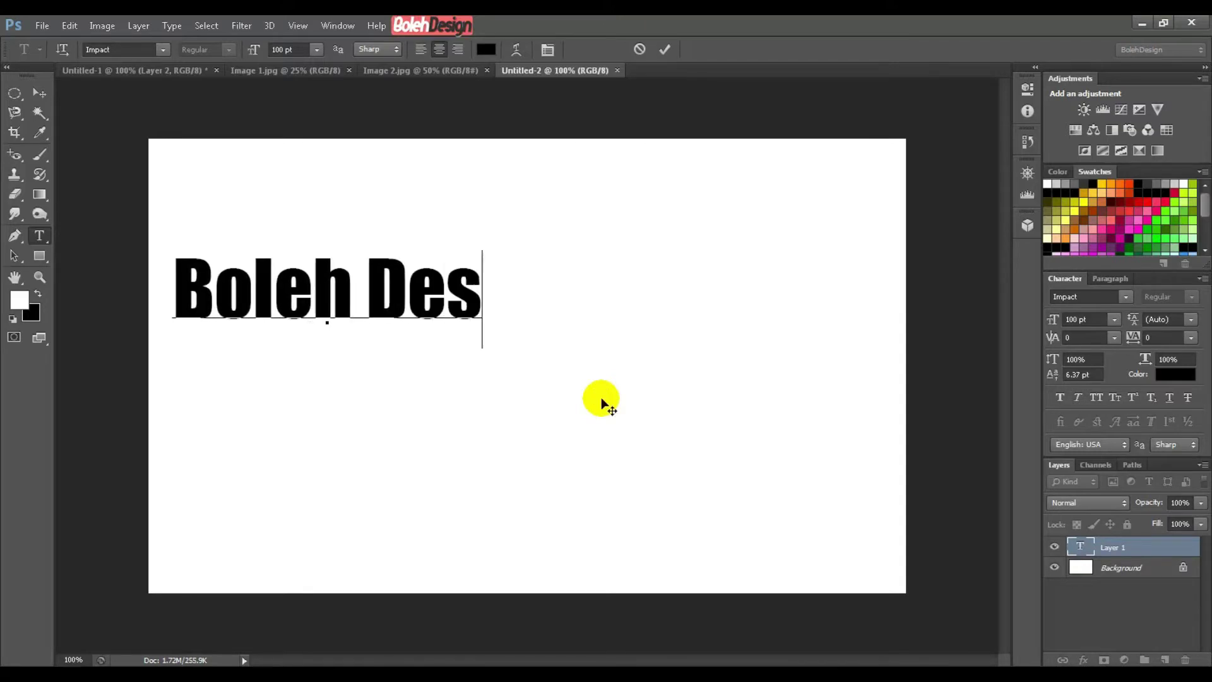
type("ign")
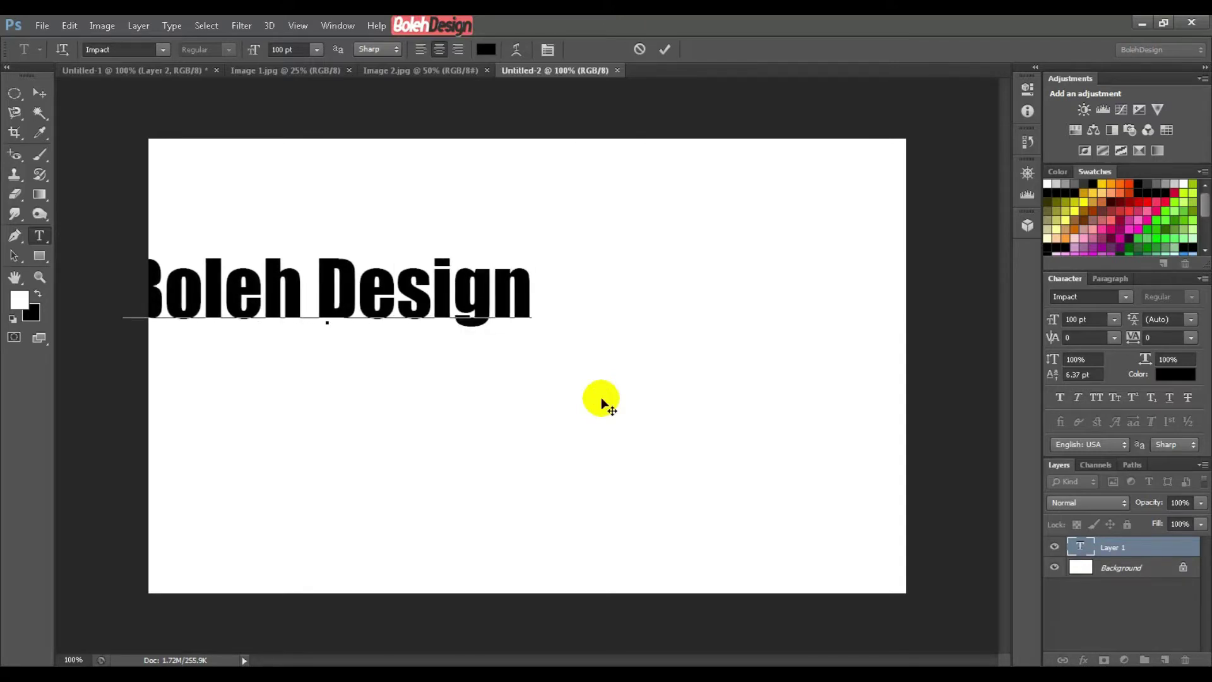
mouse_move(476, 389)
left_mouse_down()
mouse_move(622, 427)
mouse_move(576, 407)
left_mouse_up()
left_click(37, 98)
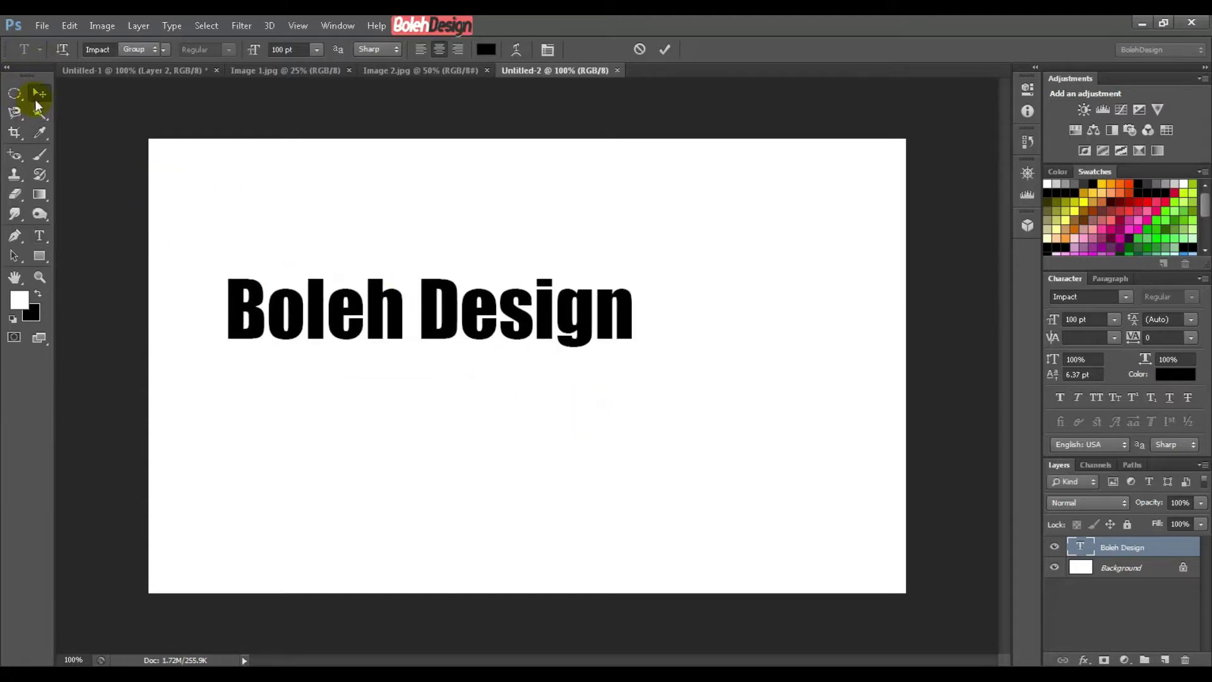
Step: Set the text size to 150 pt and recentre it
left_click(39, 235)
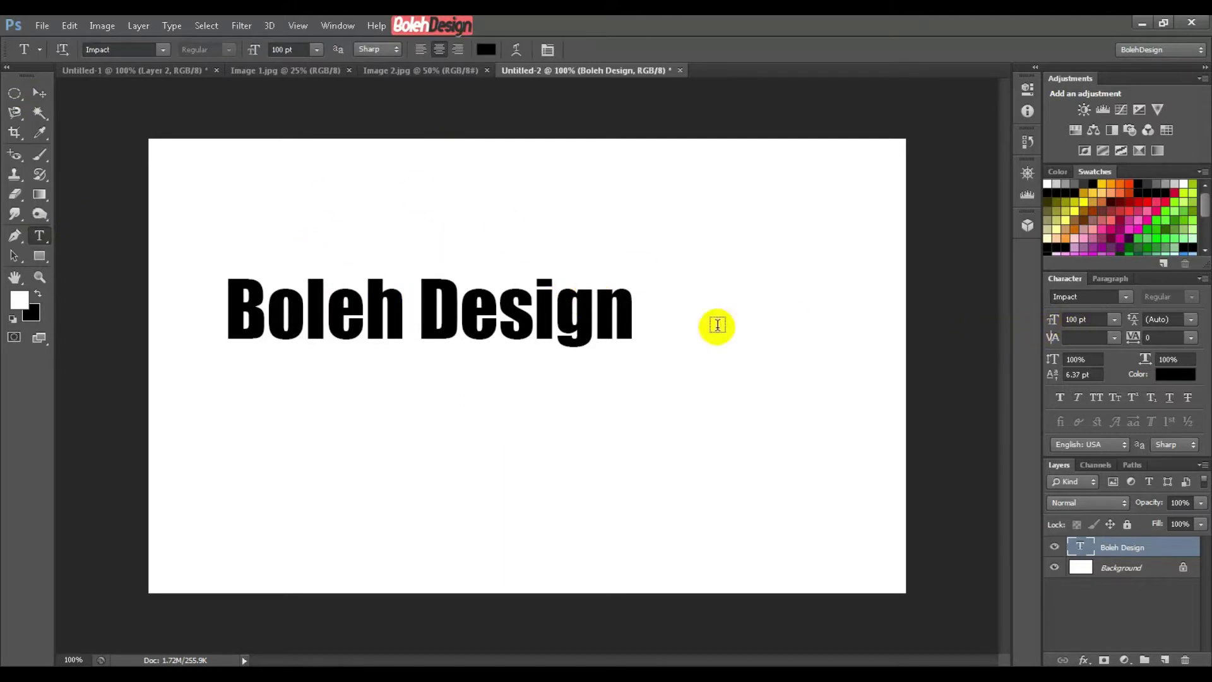
left_click(1083, 318)
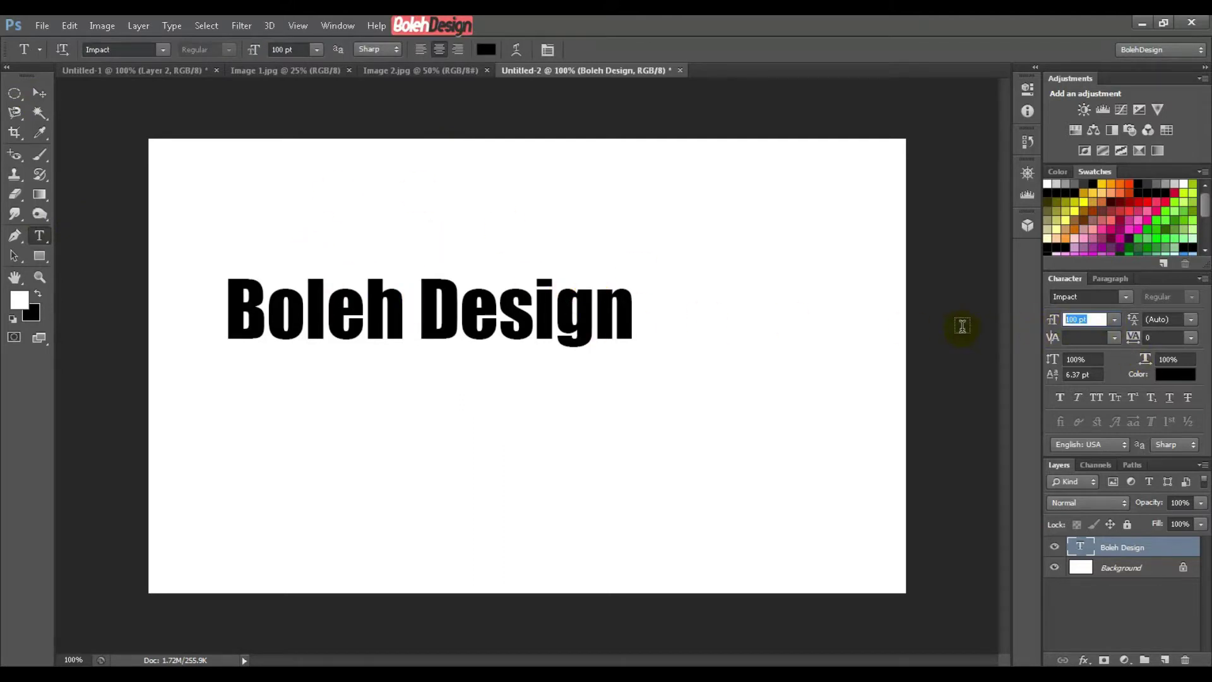
type("150")
key("Return")
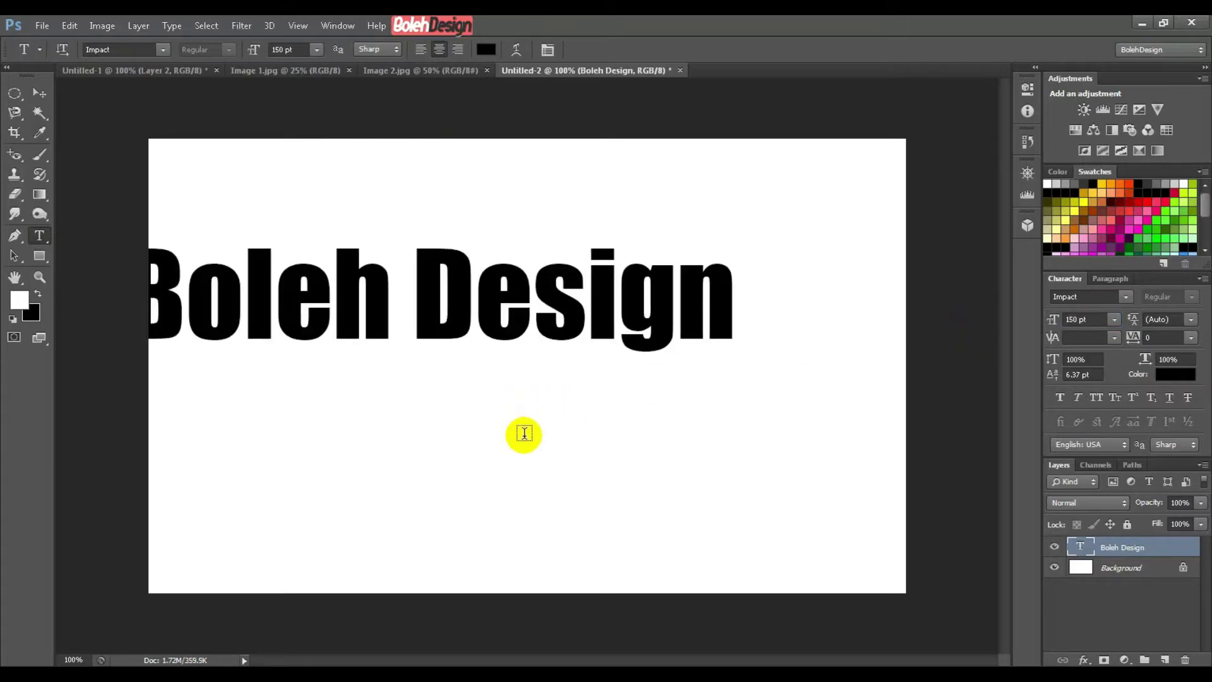
left_click_drag(515, 420, 593, 444)
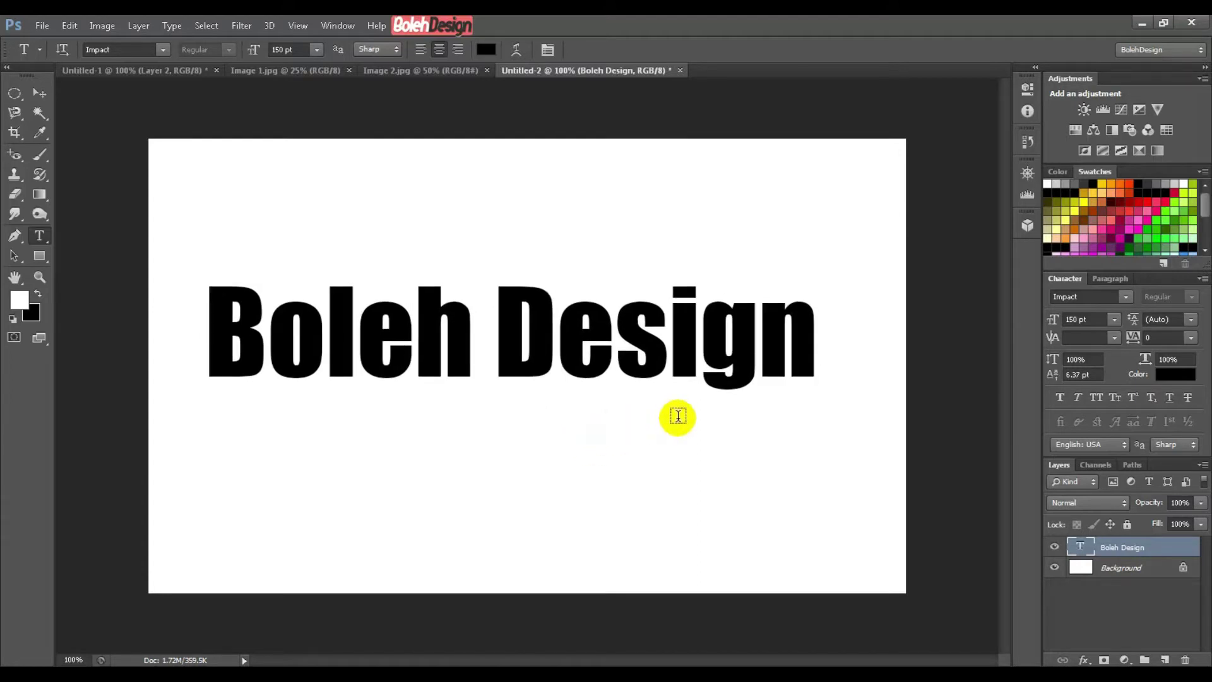
Step: Free-transform the text about 116% larger and confirm the resize
key("ctrl+t")
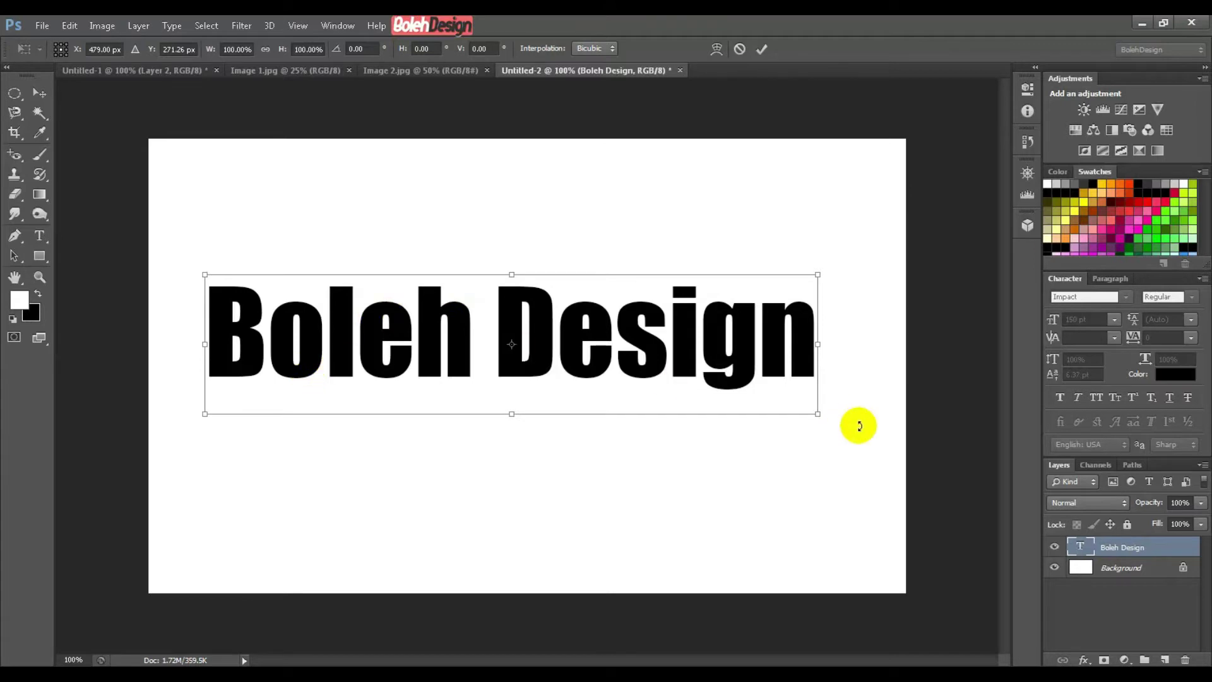
left_click_drag(818, 413, 873, 453)
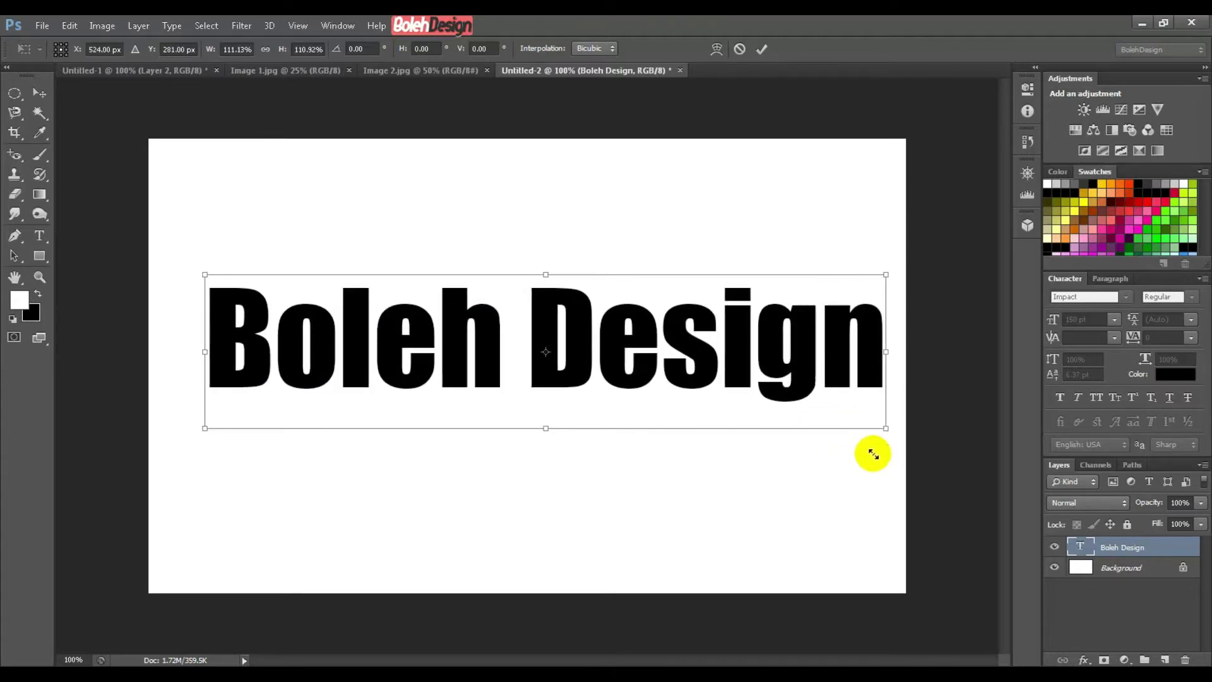
left_click_drag(205, 428, 178, 439)
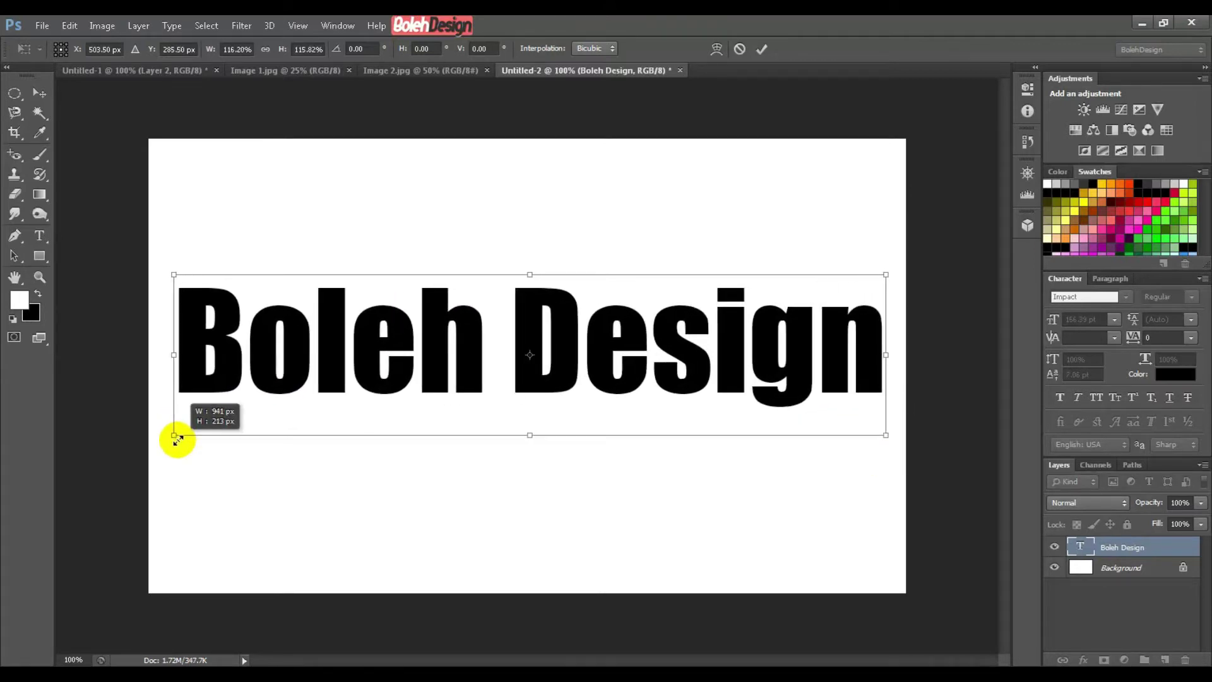
double_click(273, 372)
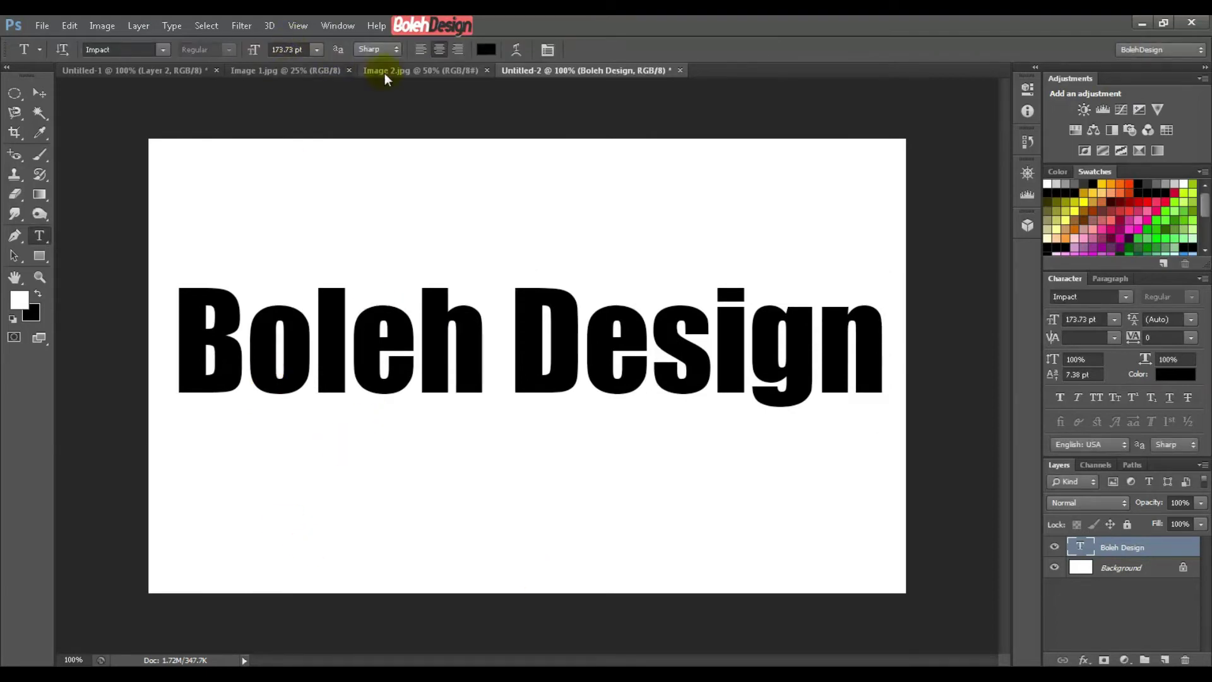
Step: Drag the grass photo into the new document as Layer 1
left_click(37, 92)
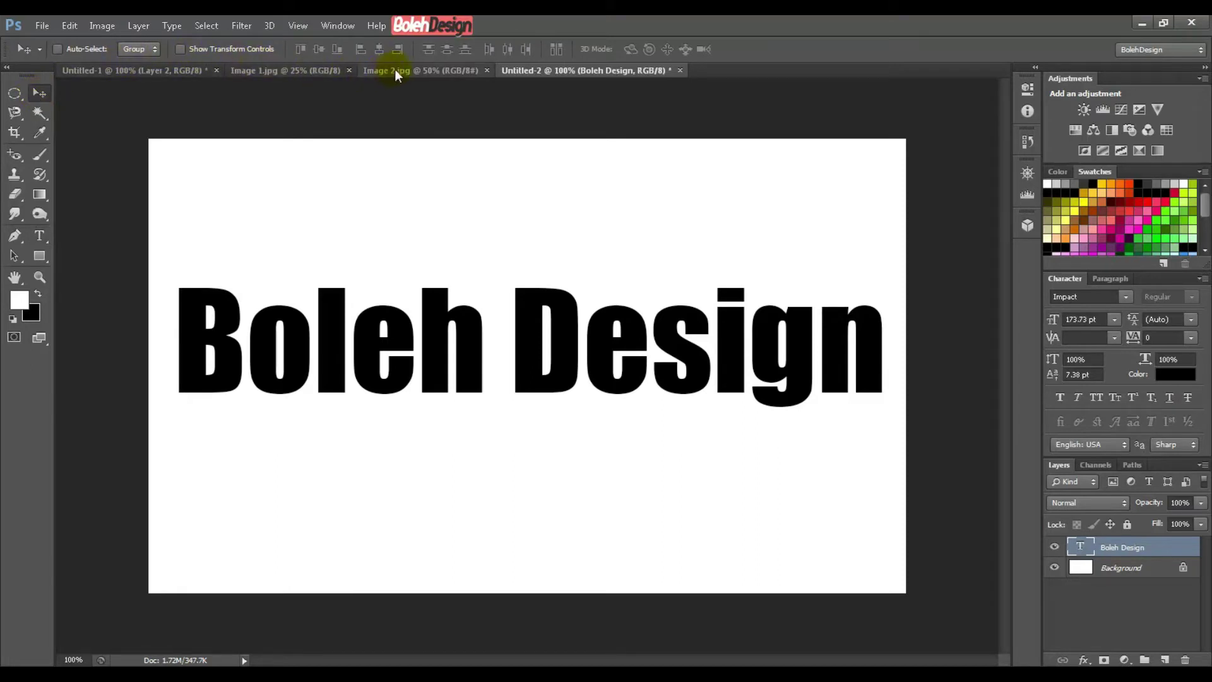
left_click(314, 70)
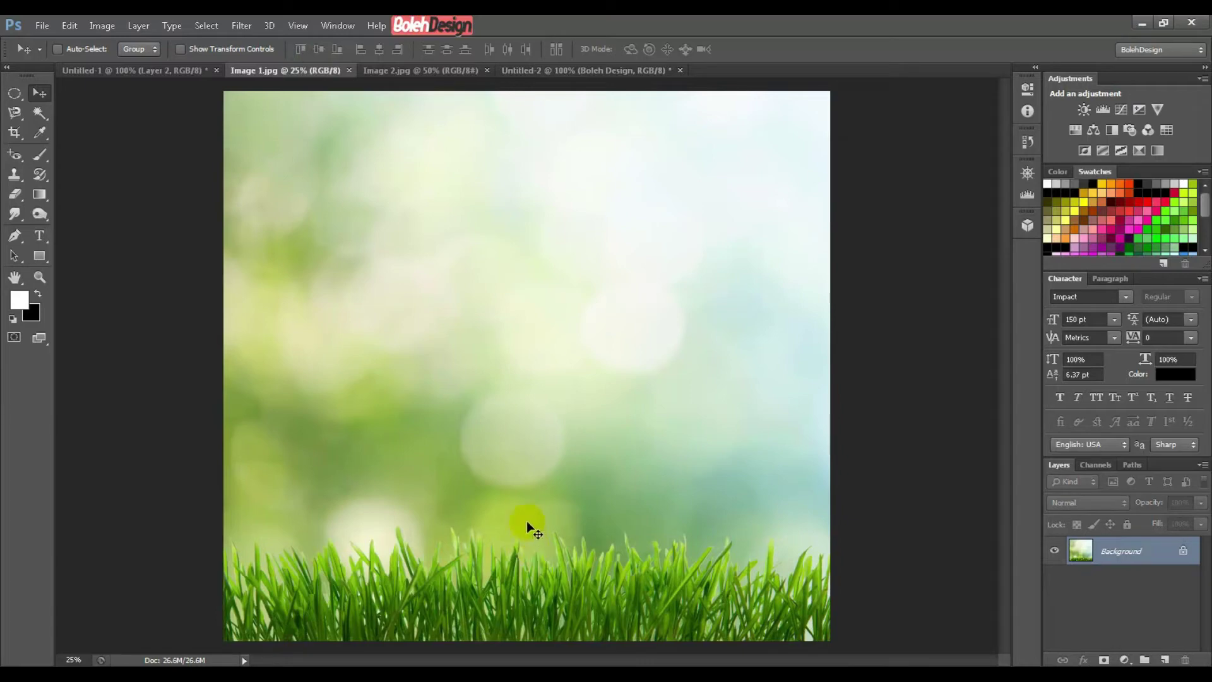
left_click_drag(525, 459, 567, 70)
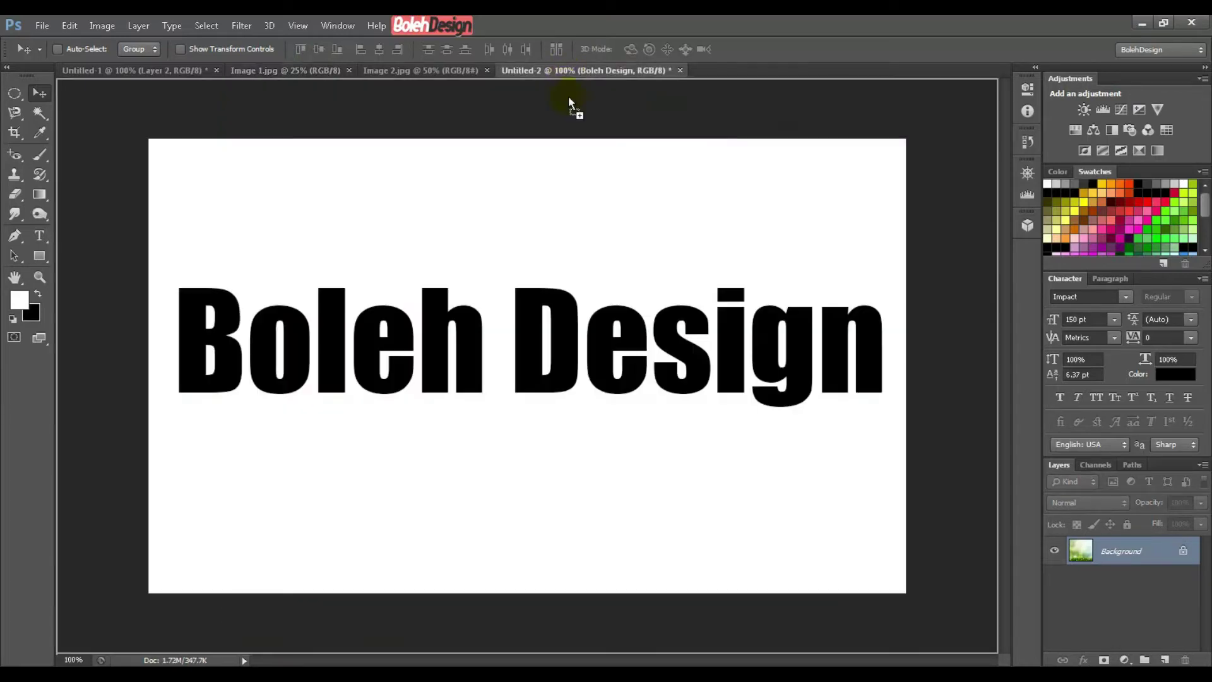
left_click_drag(567, 70, 563, 262)
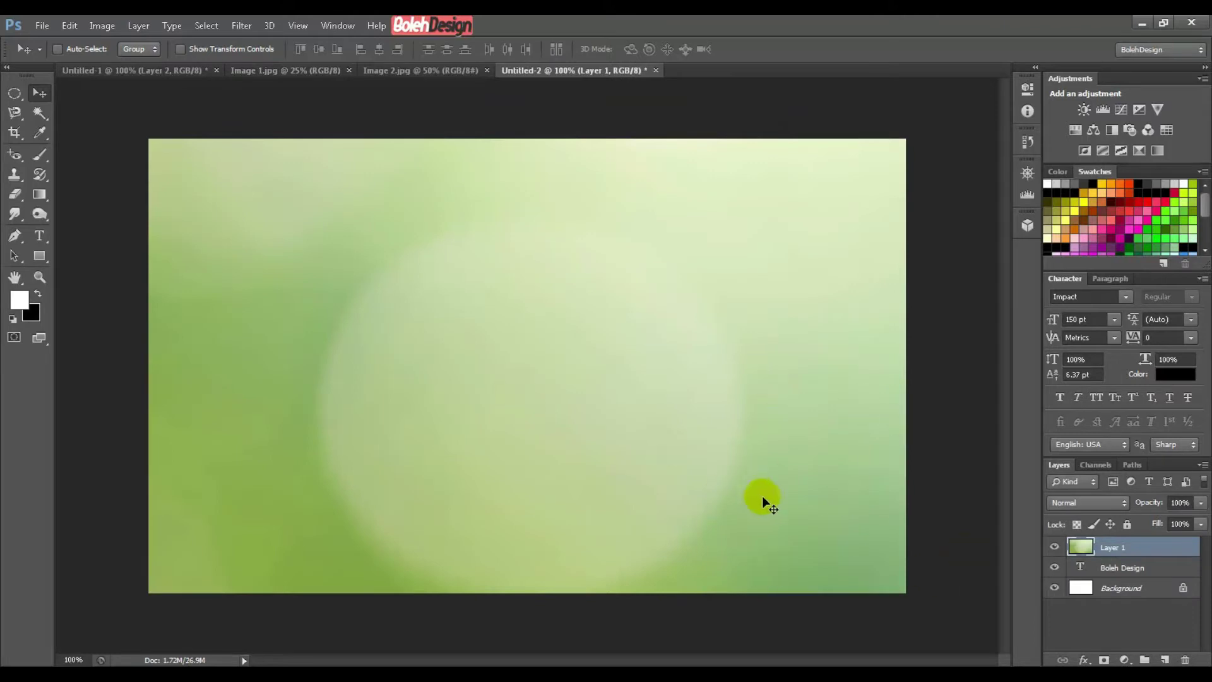
mouse_move(763, 495)
left_mouse_down()
mouse_move(611, 329)
mouse_move(597, 434)
left_mouse_up()
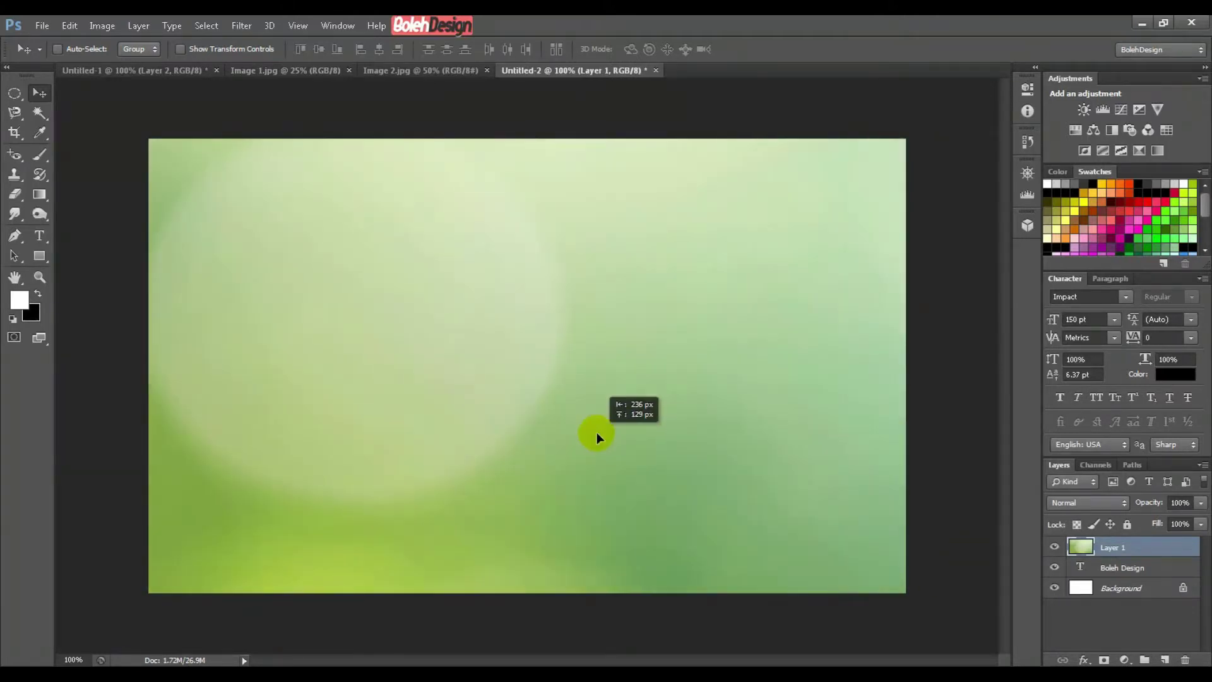
Step: Scale the grass photo to 30% width and height and place it over the text
key("ctrl+t")
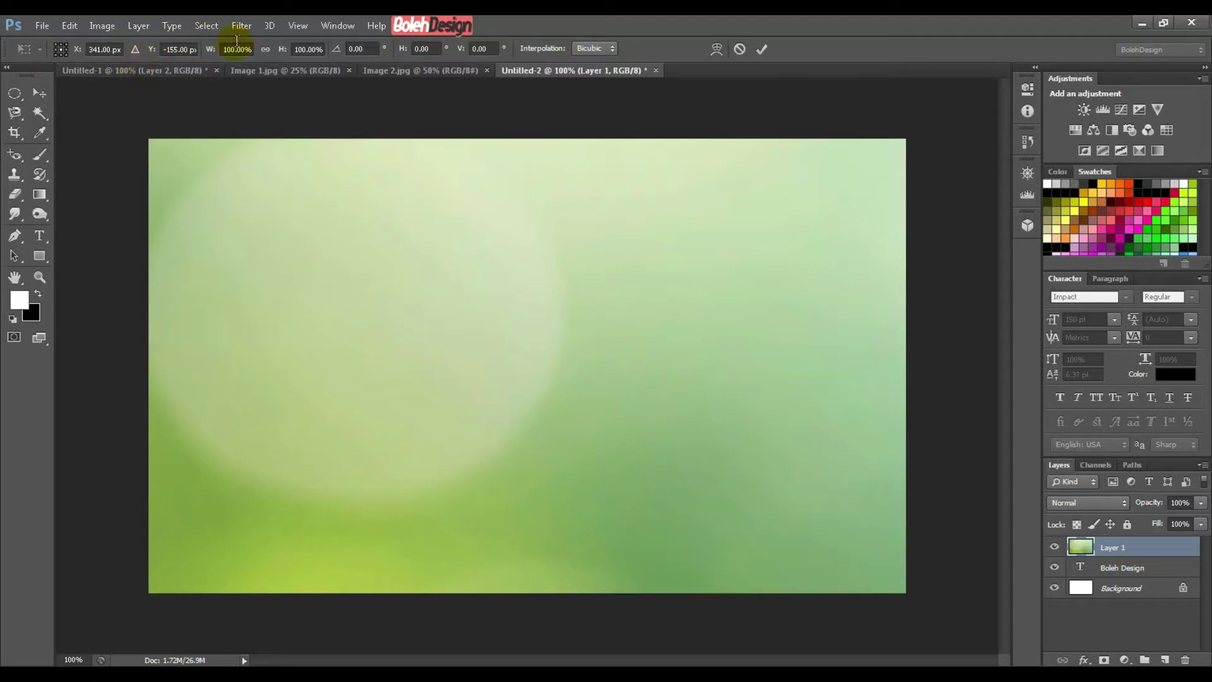
left_click(232, 49)
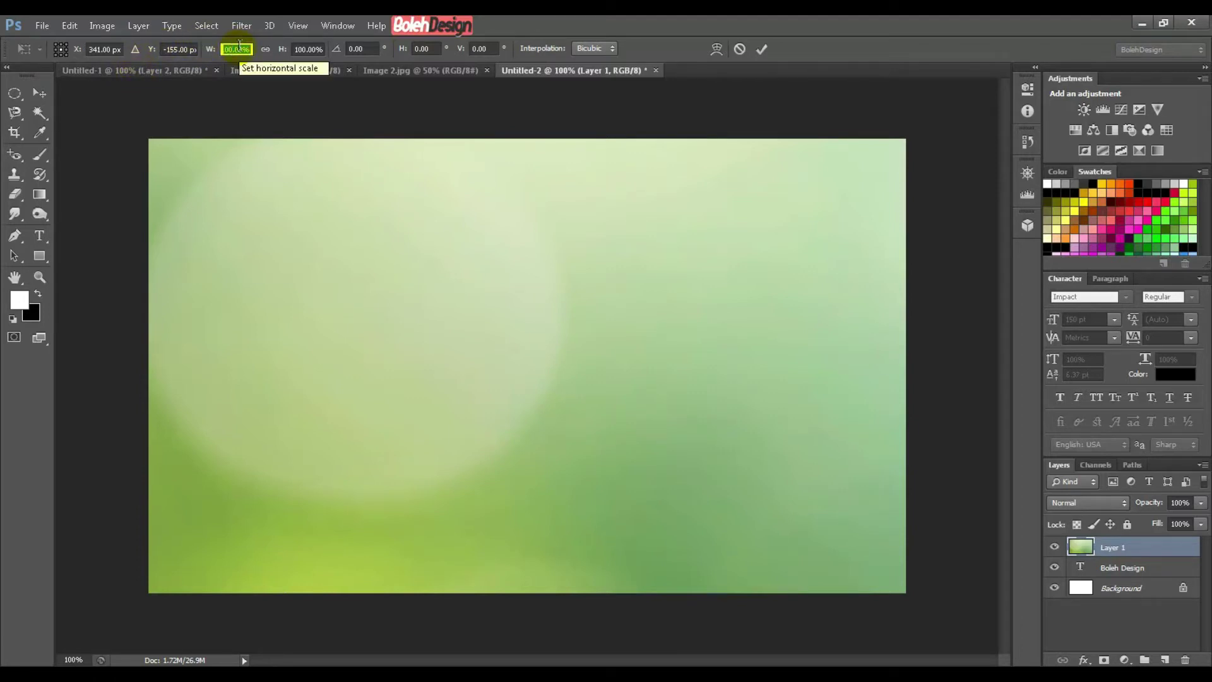
type("30%")
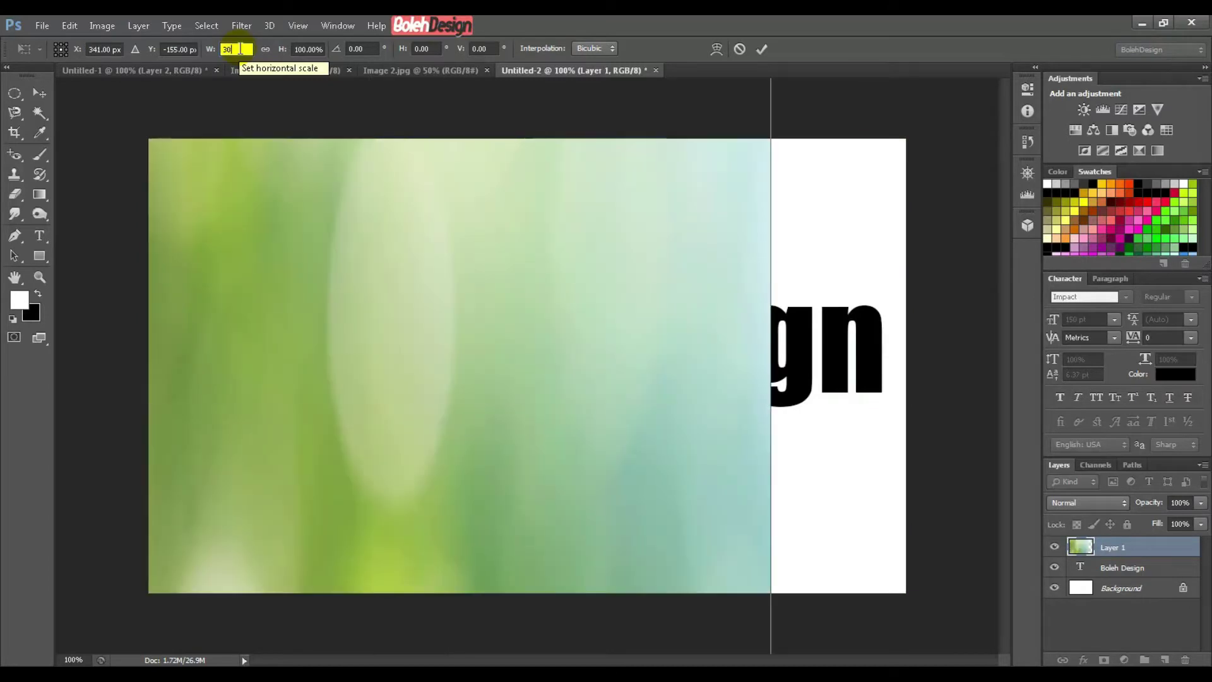
key("Tab")
type("30")
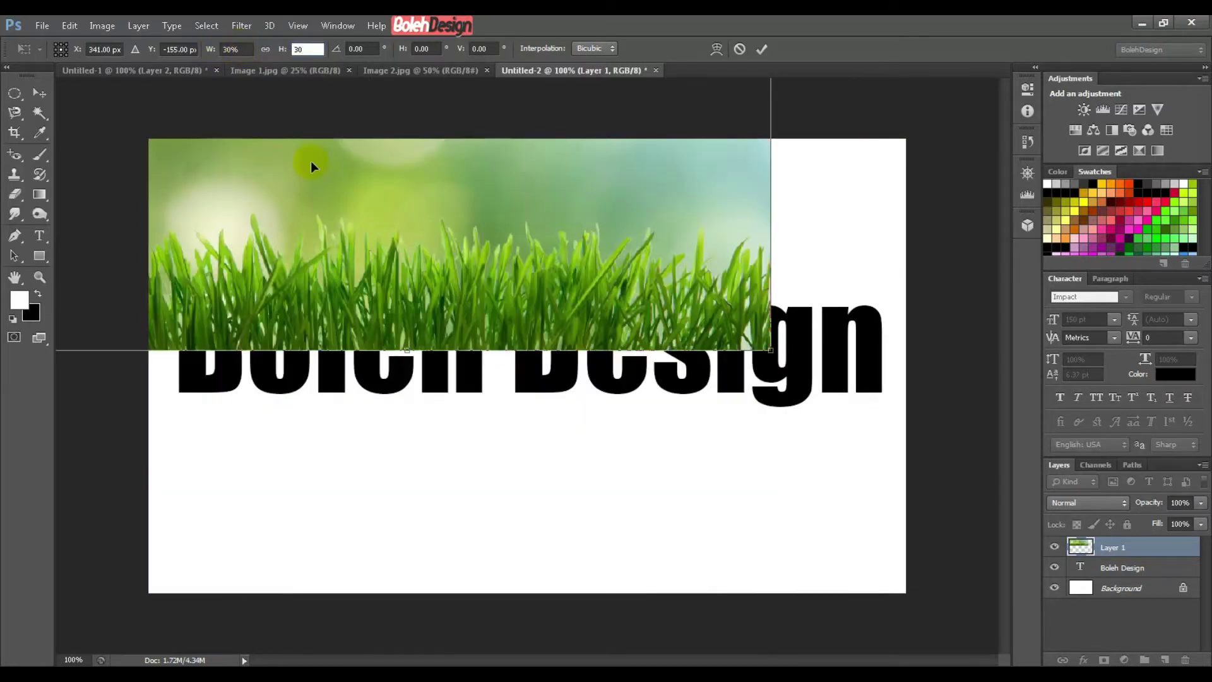
mouse_move(536, 273)
left_mouse_down()
mouse_move(586, 313)
mouse_move(444, 256)
left_mouse_up()
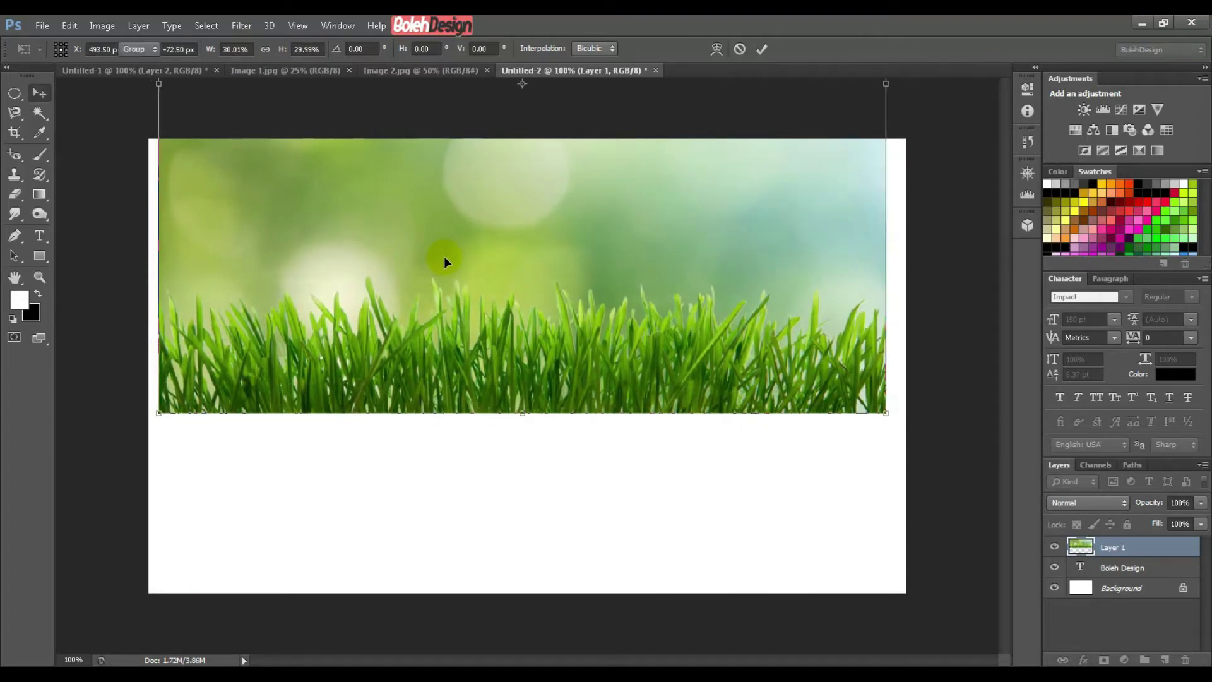
double_click(445, 256)
mouse_move(444, 256)
left_mouse_down()
mouse_move(549, 324)
mouse_move(446, 265)
left_mouse_up()
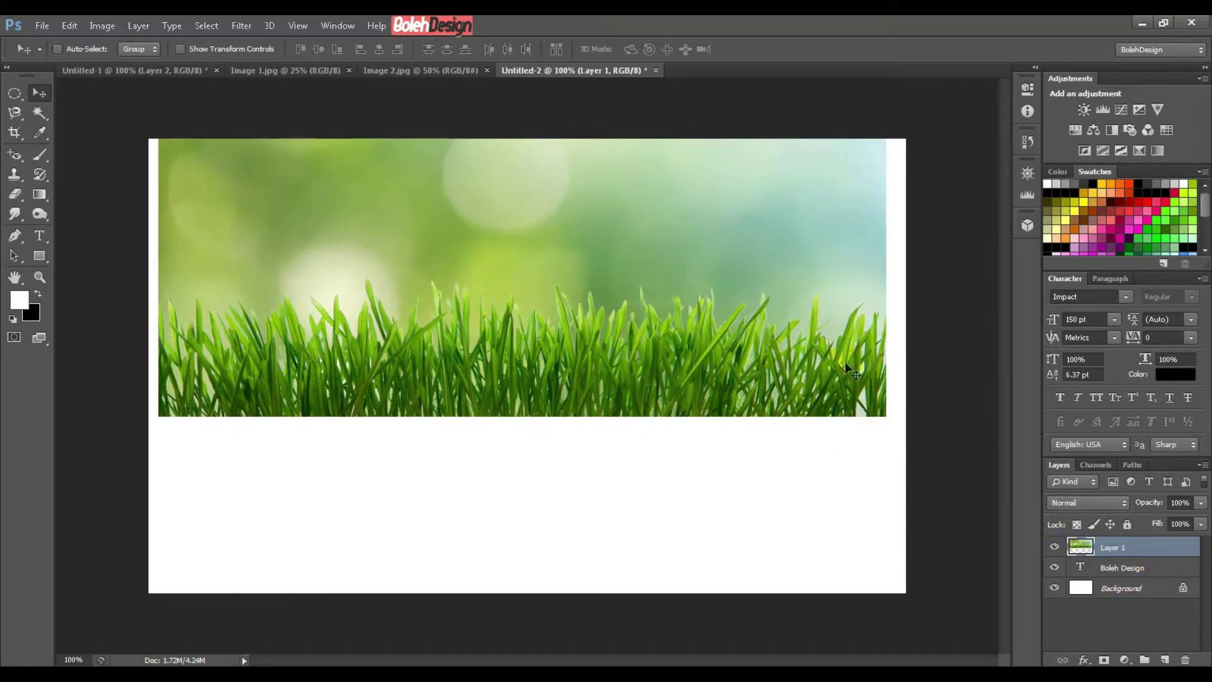
Step: Make the grass layer a clipping mask on the Boleh Design text
left_click(1147, 552)
right_click(1154, 548)
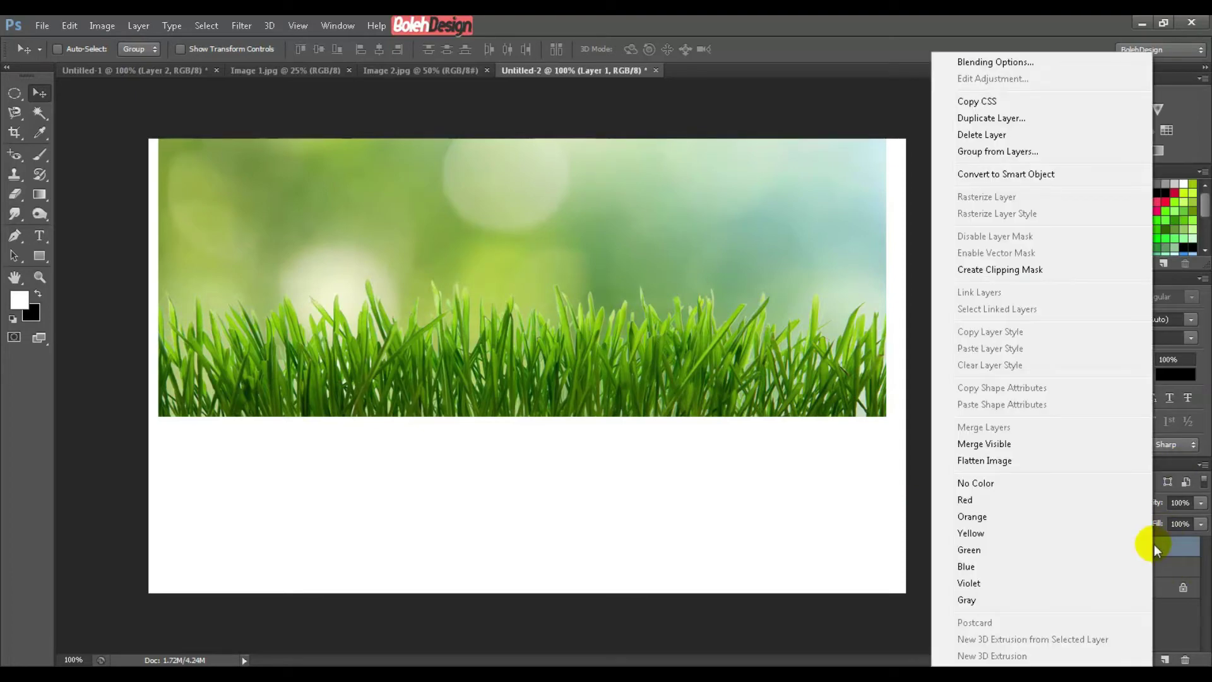
left_click(991, 272)
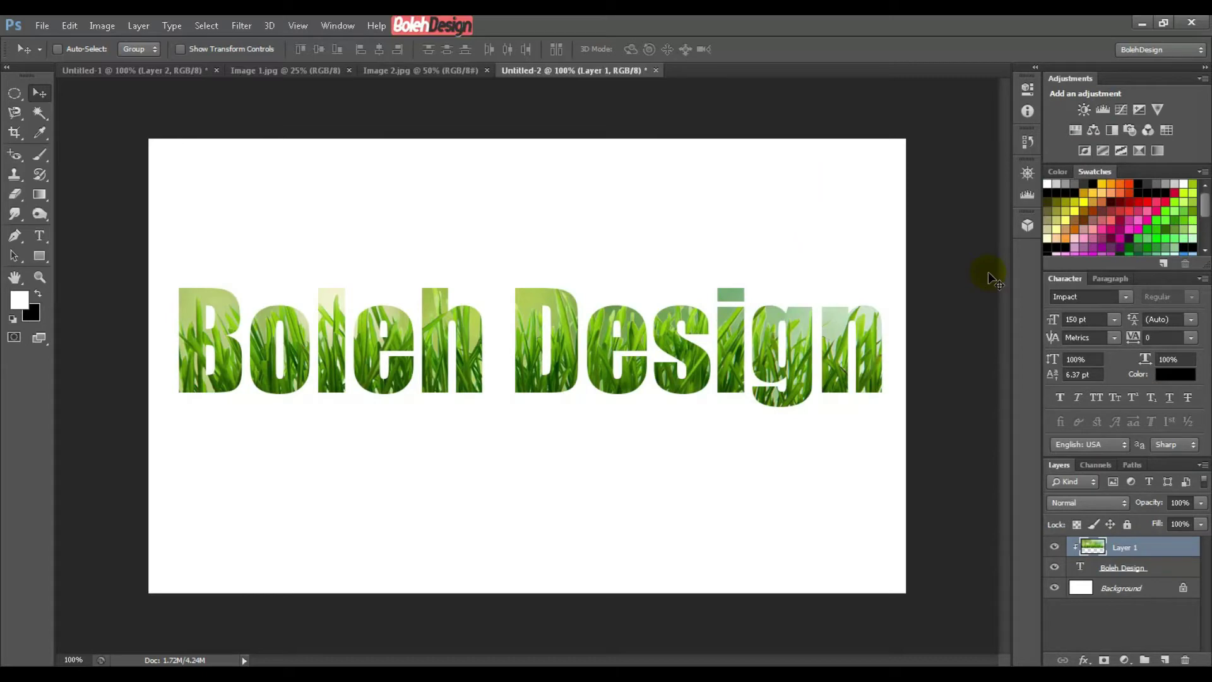
Step: Reposition the grass inside the letters and compare with the finished reference document
left_click_drag(374, 298, 356, 298)
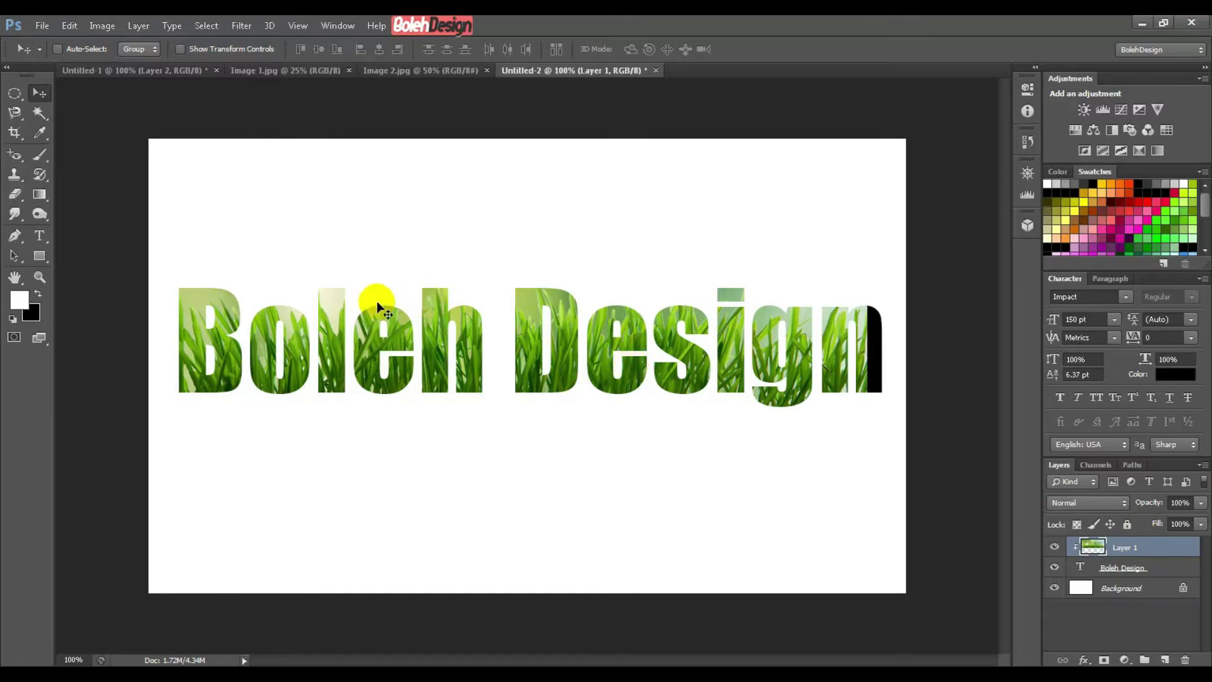
mouse_move(430, 342)
left_mouse_down()
mouse_move(497, 370)
mouse_move(468, 372)
mouse_move(455, 424)
mouse_move(405, 490)
mouse_move(406, 411)
mouse_move(432, 413)
left_mouse_up()
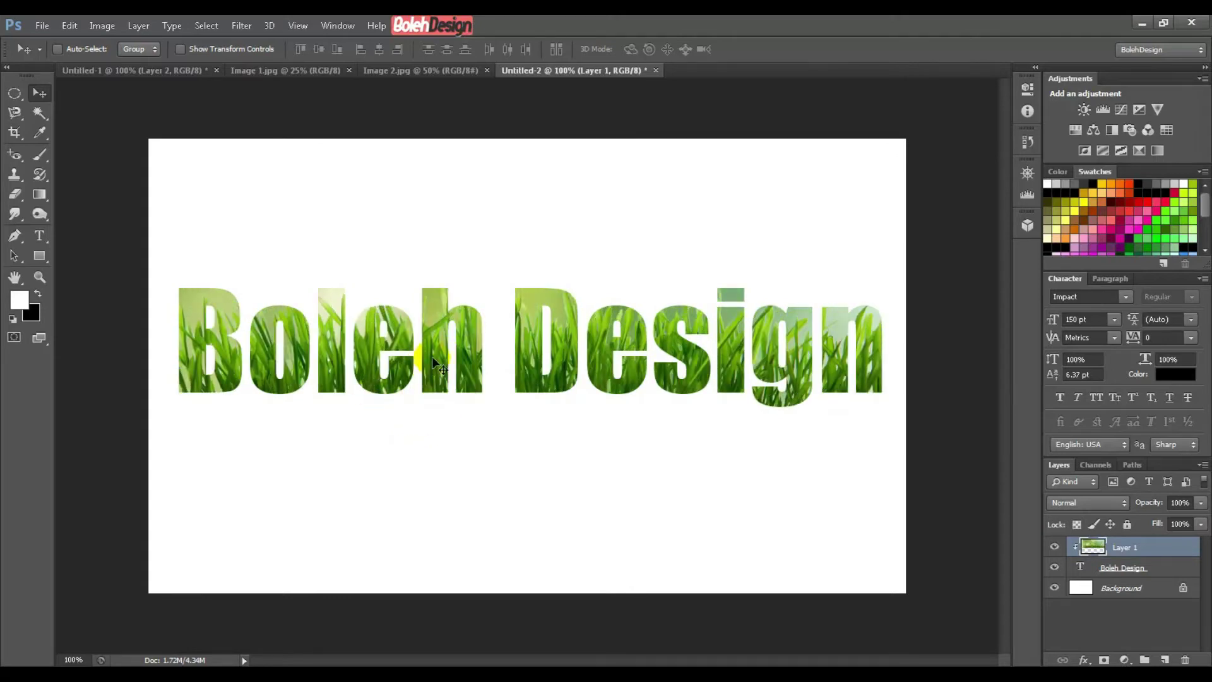
left_click_drag(432, 360, 440, 372)
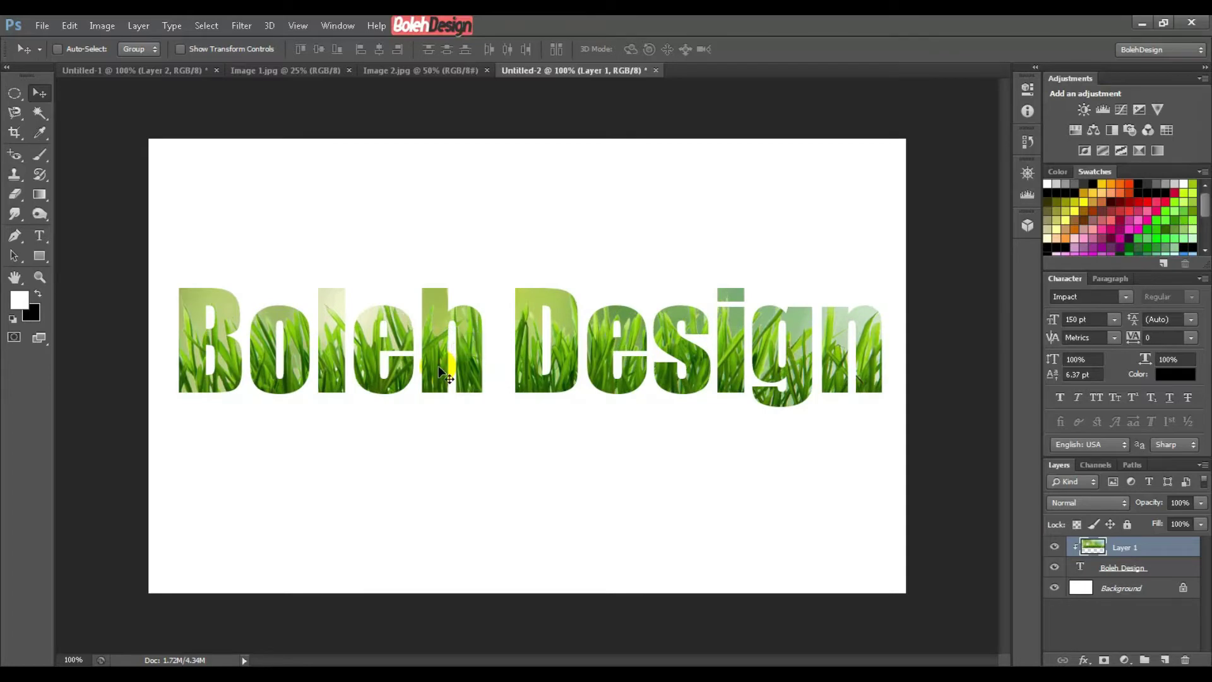
left_click(139, 67)
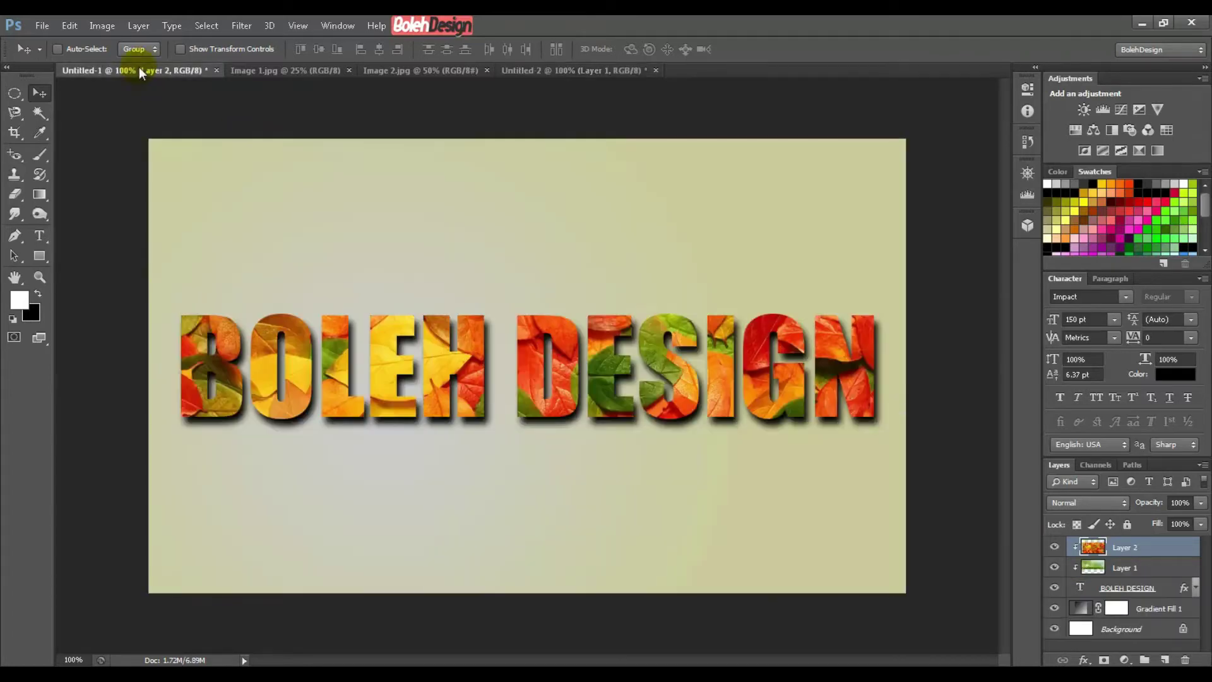
left_click(558, 72)
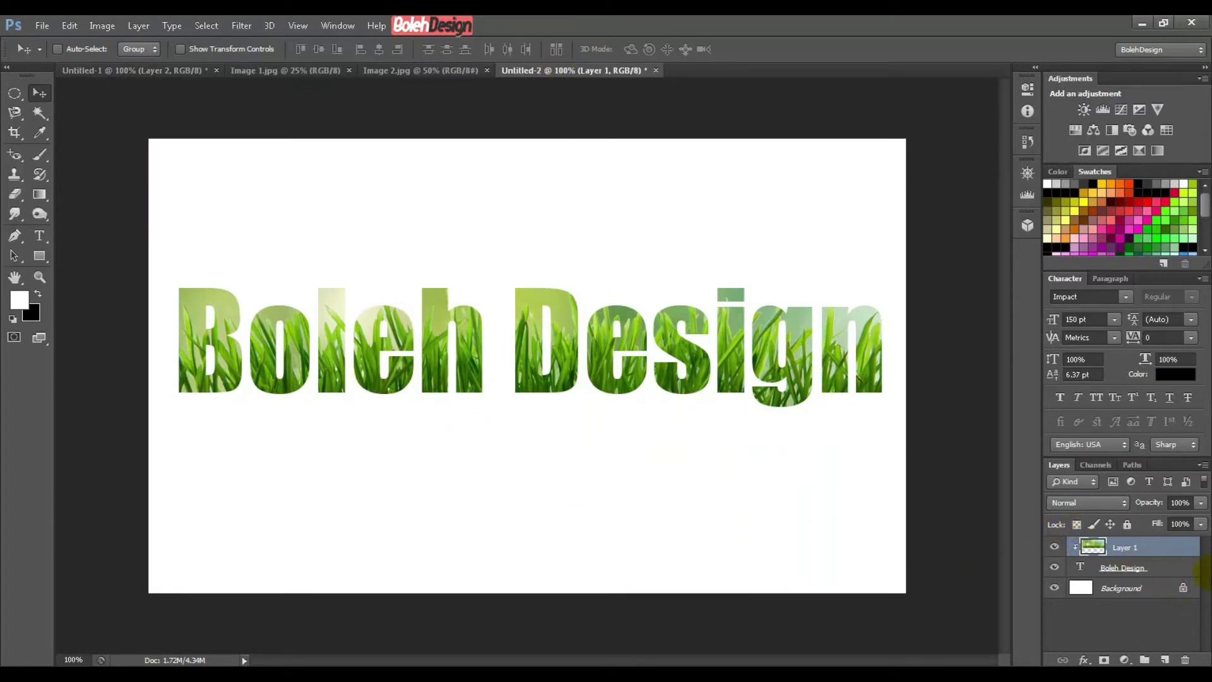
Step: Add a Drop Shadow to the text layer: 100% opacity, 10 px distance, 10 px size
right_click(1184, 570)
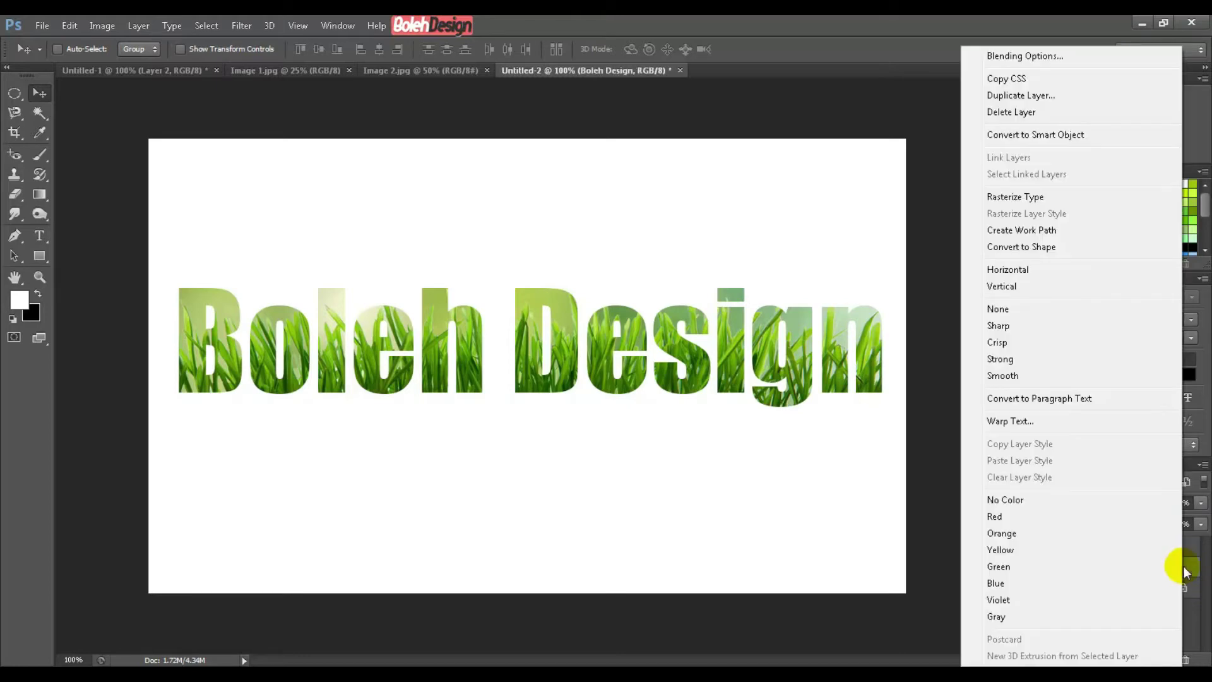
left_click(1003, 58)
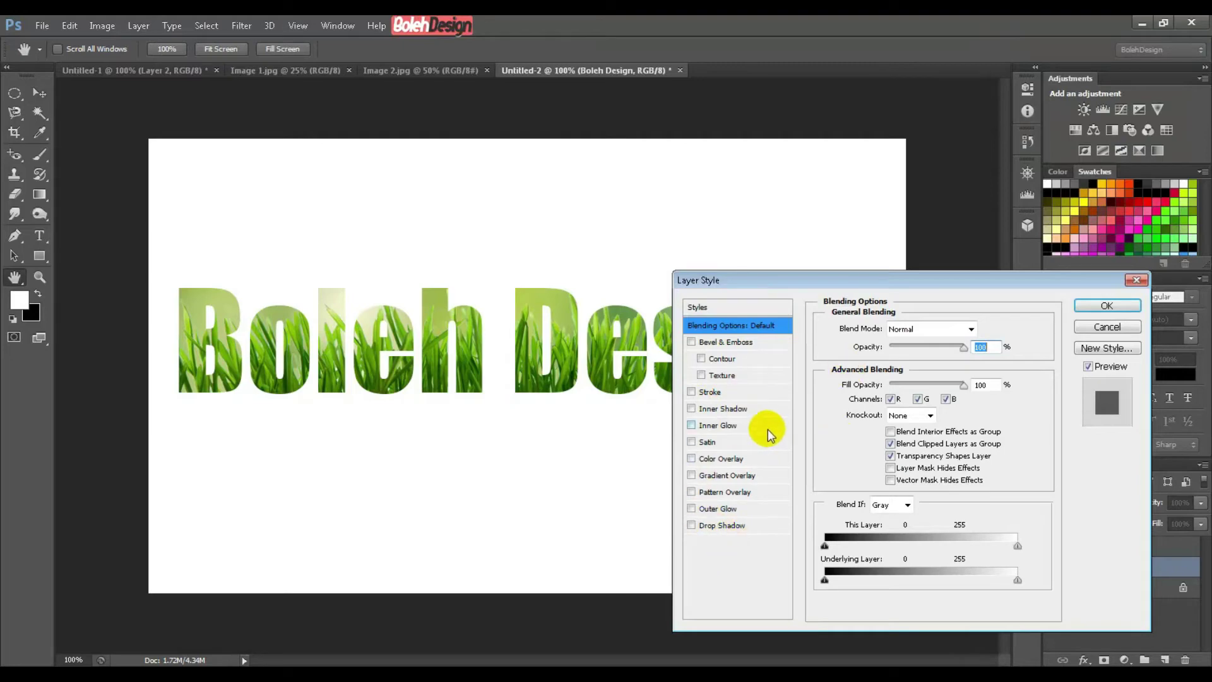
left_click(699, 526)
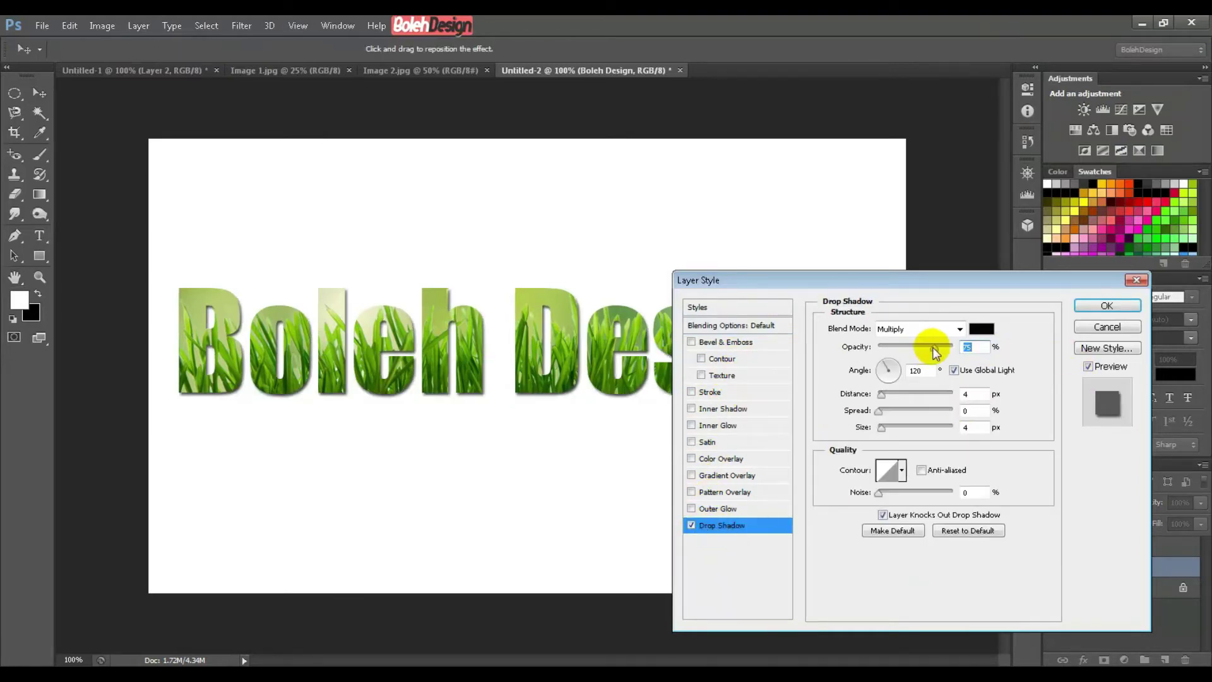
left_click_drag(935, 346, 966, 347)
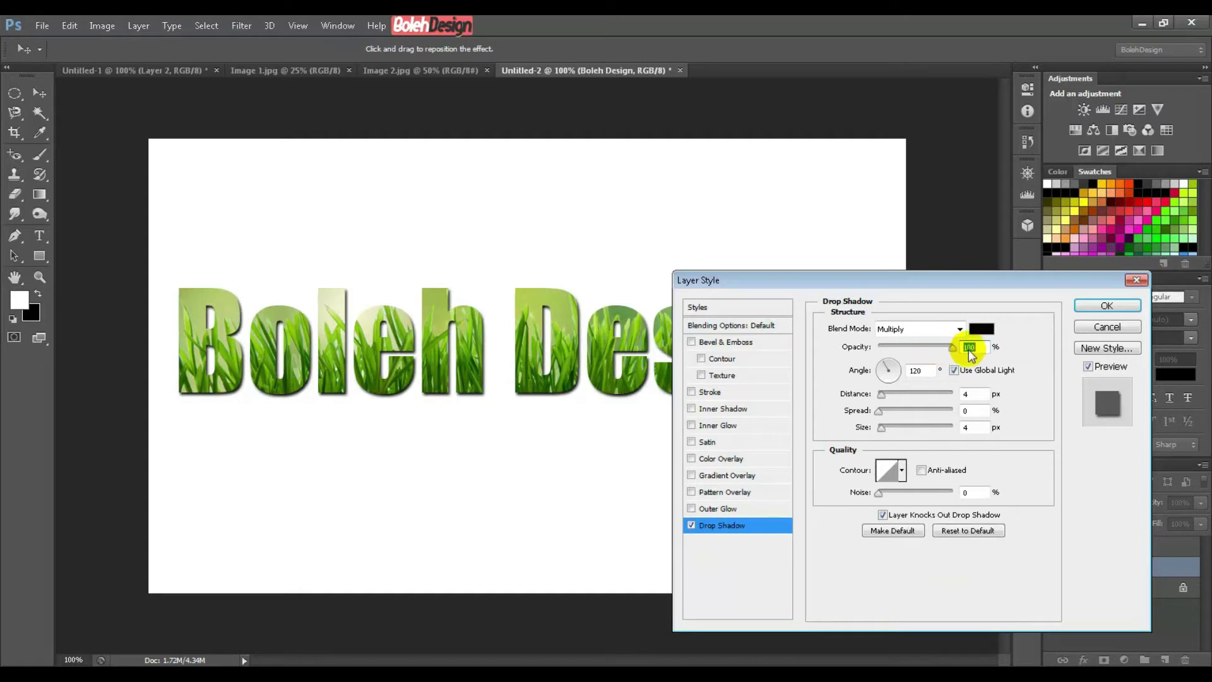
left_click(966, 394)
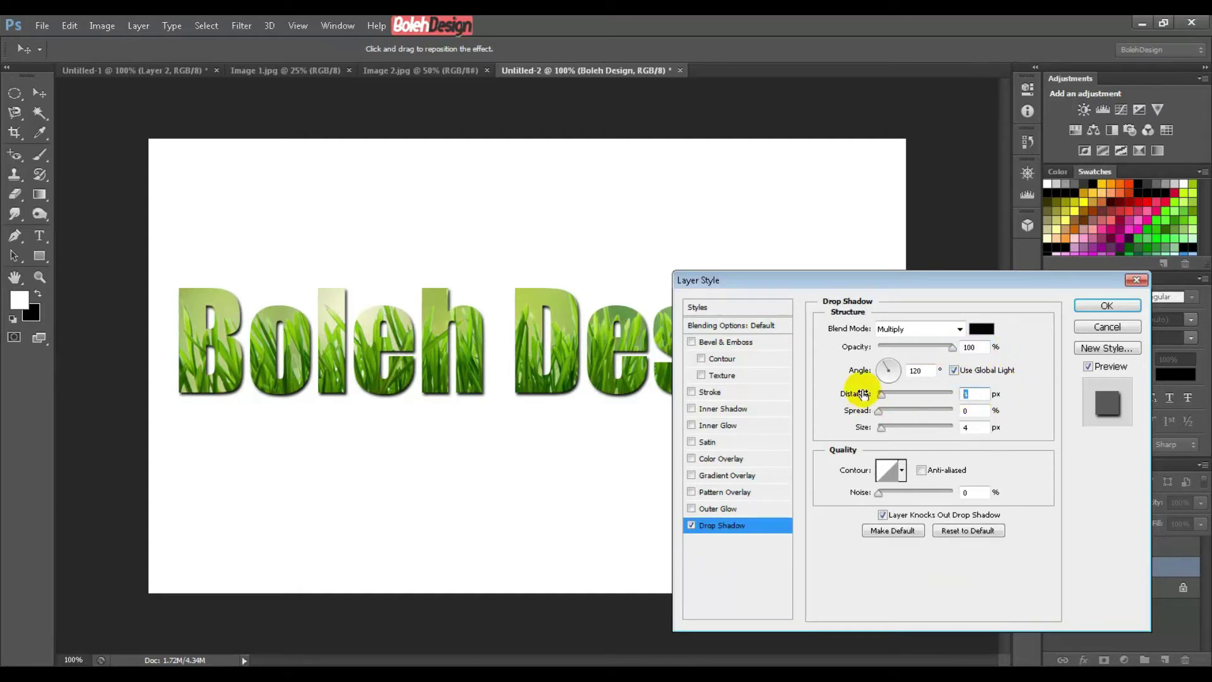
type("5")
left_click(980, 427)
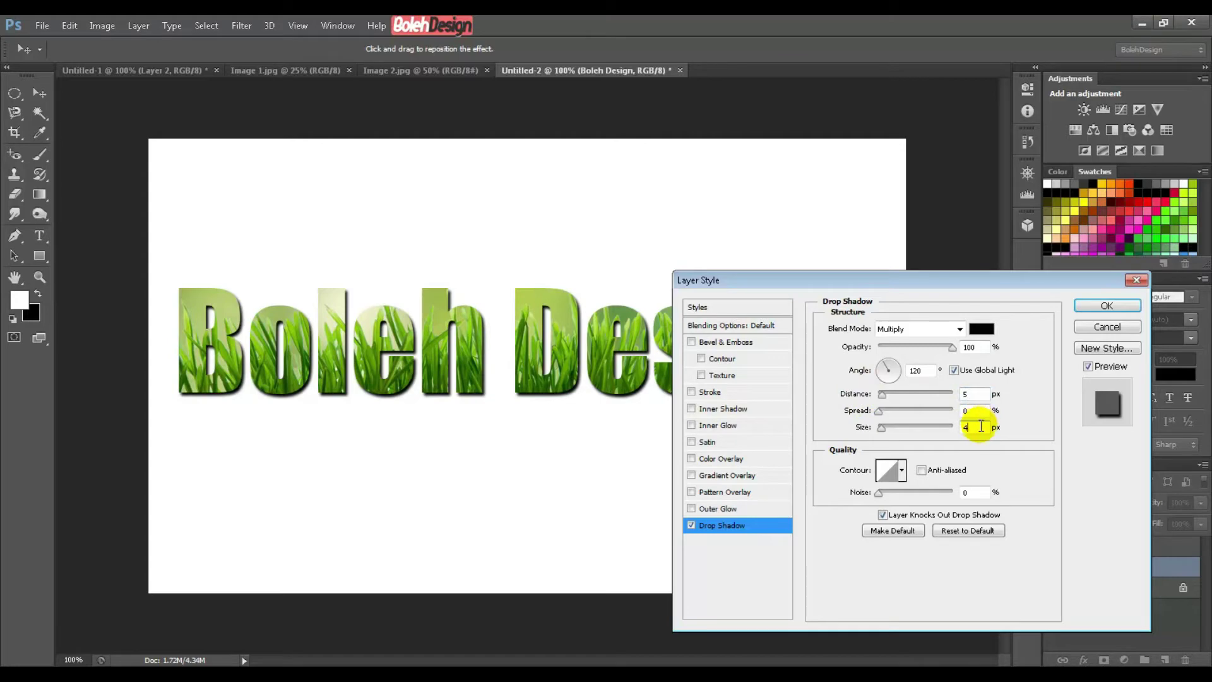
left_click_drag(860, 428, 865, 428)
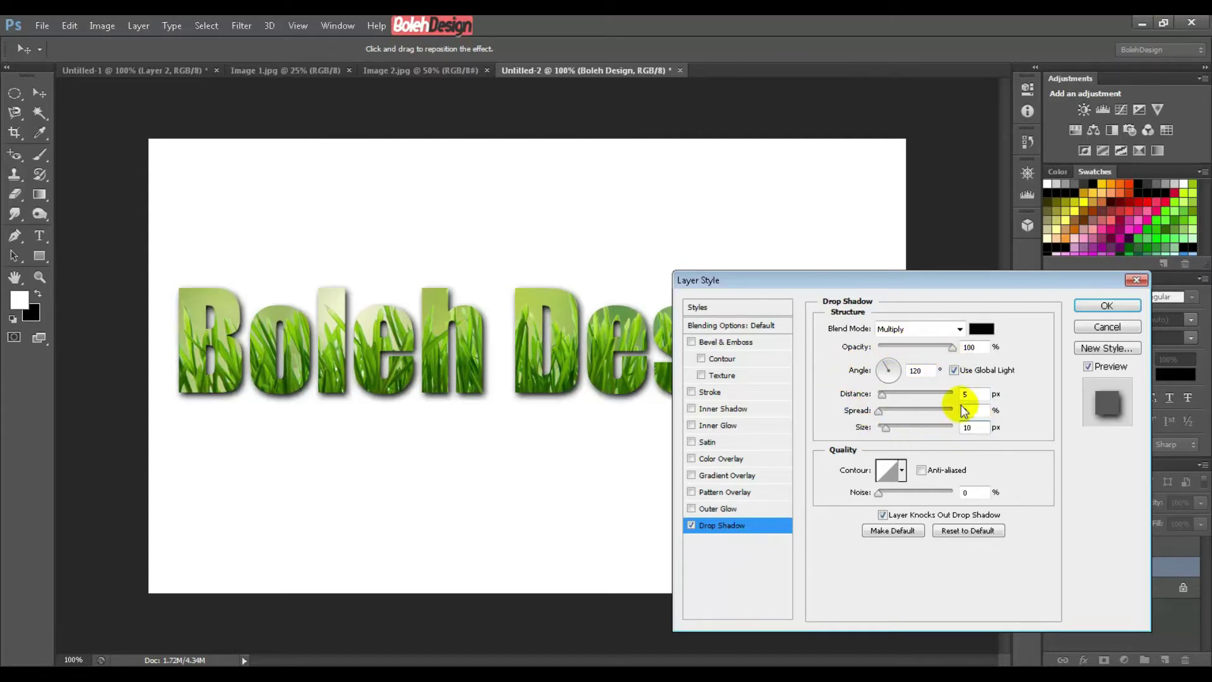
left_click_drag(882, 395, 886, 395)
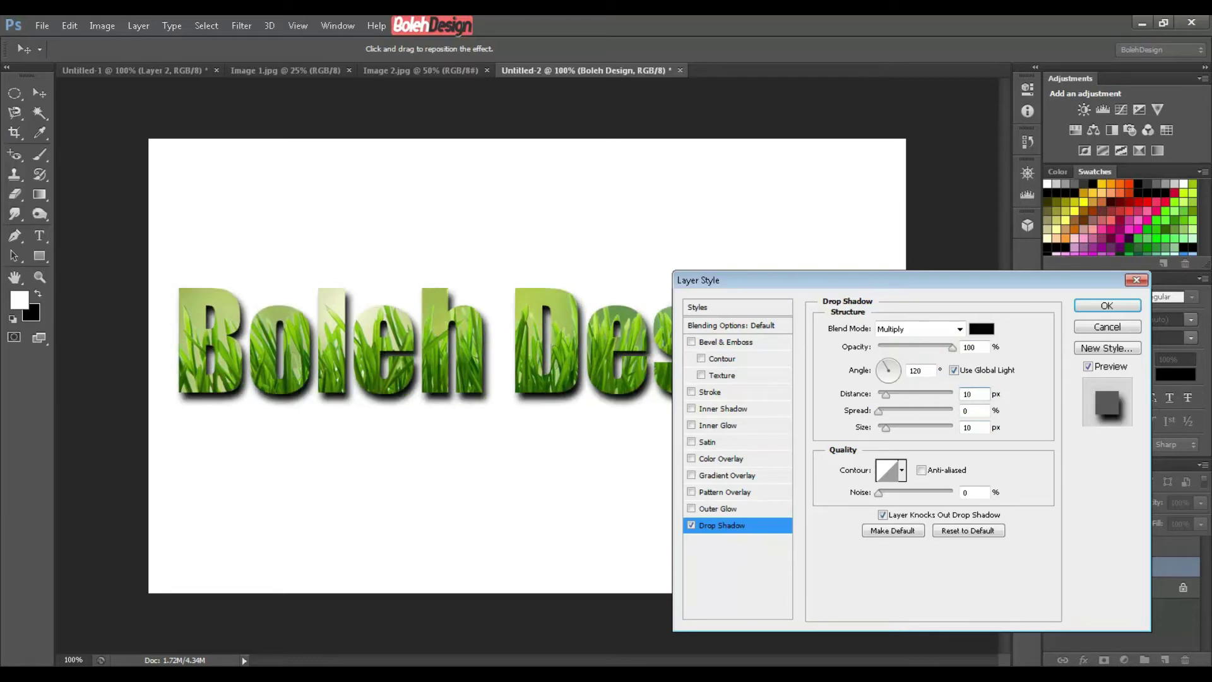
Step: Add Bevel & Emboss with 562% depth and 7 px size, slightly softened, and apply the styles
left_click(717, 345)
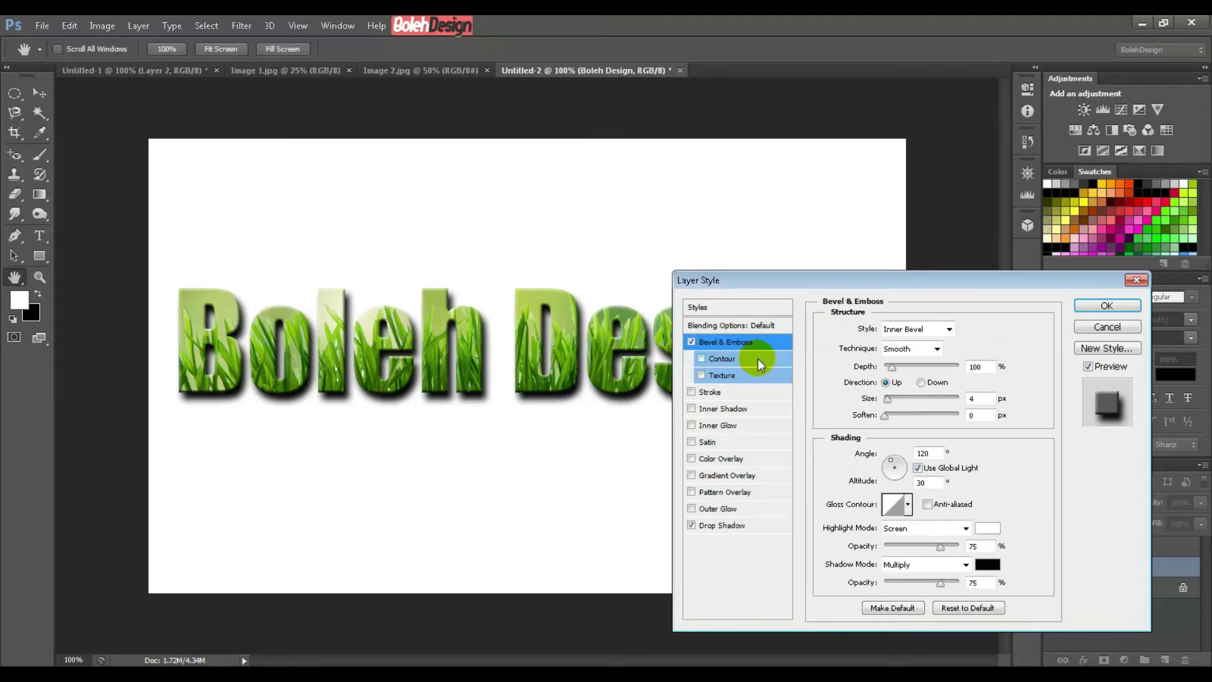
left_click_drag(894, 368, 926, 369)
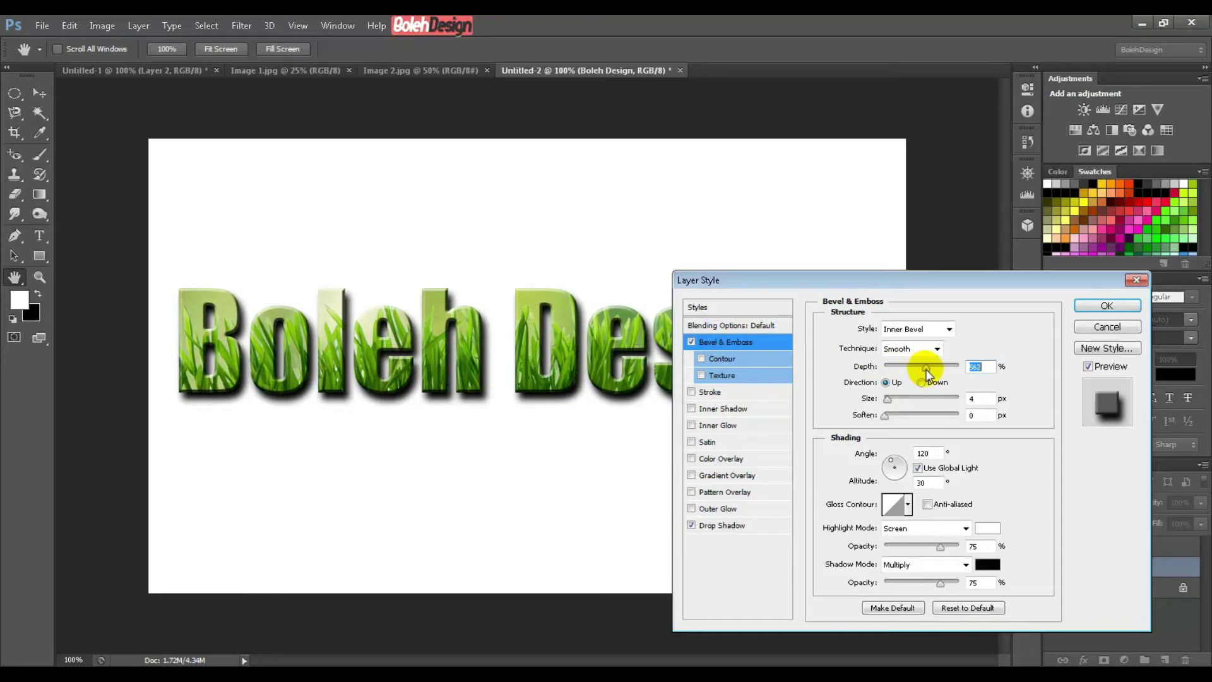
left_click(889, 398)
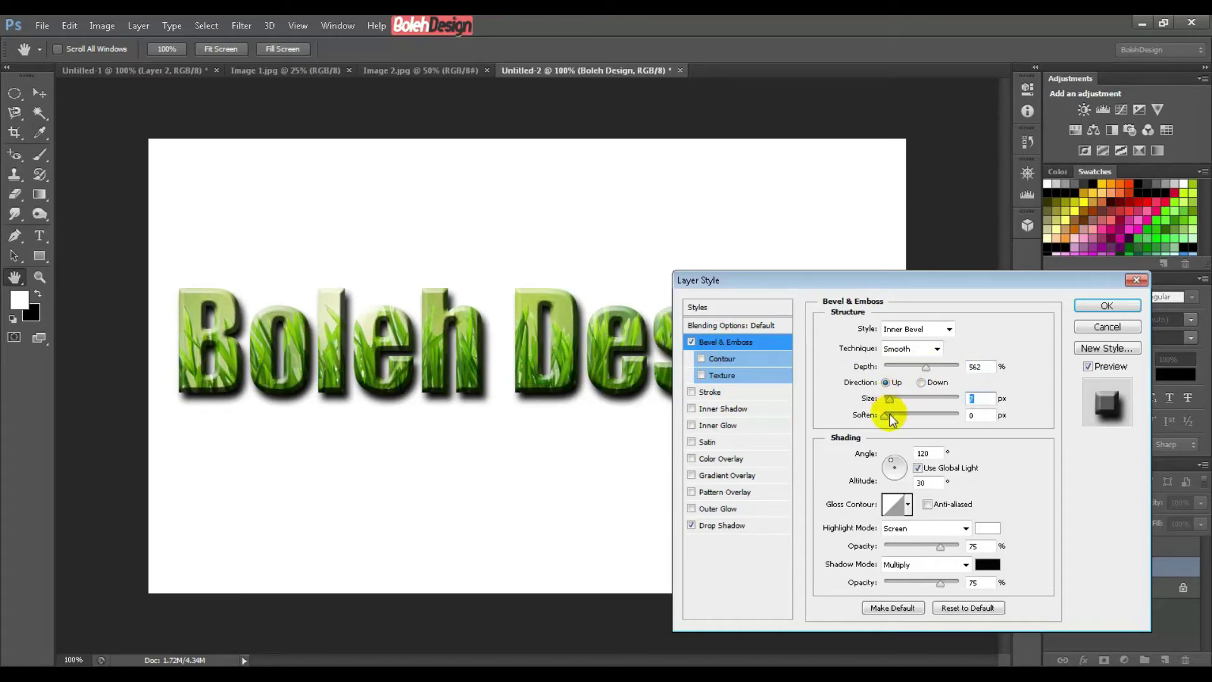
left_click_drag(888, 414, 888, 417)
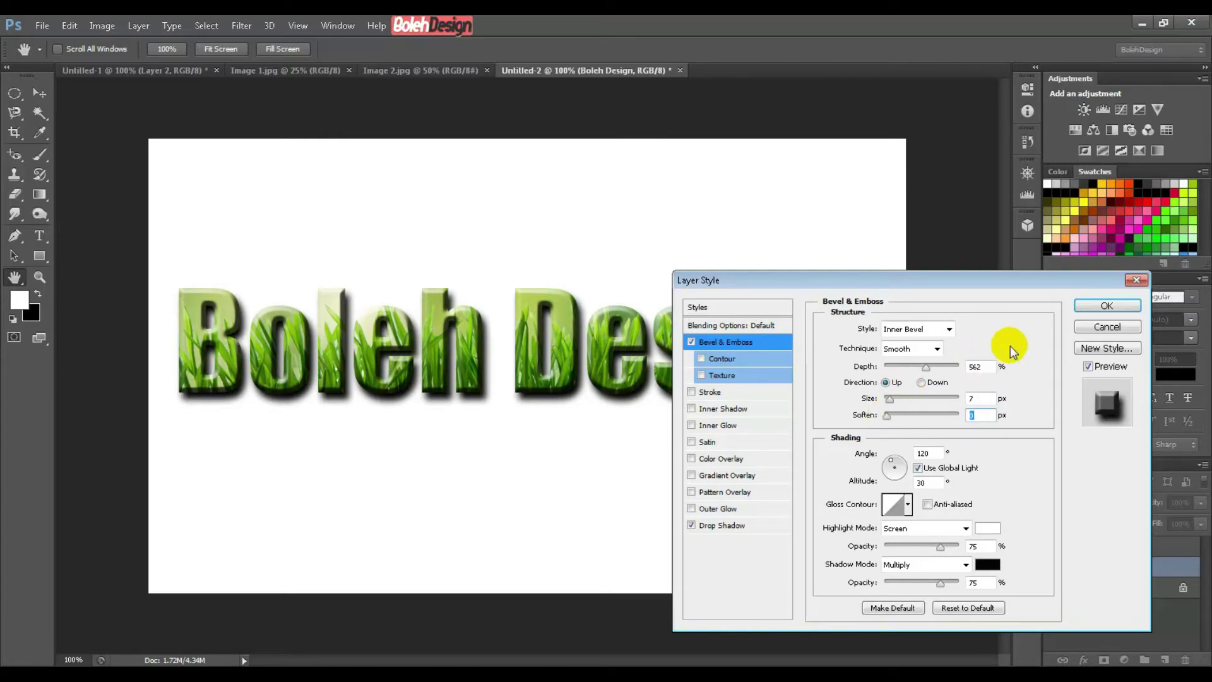
left_click(1108, 305)
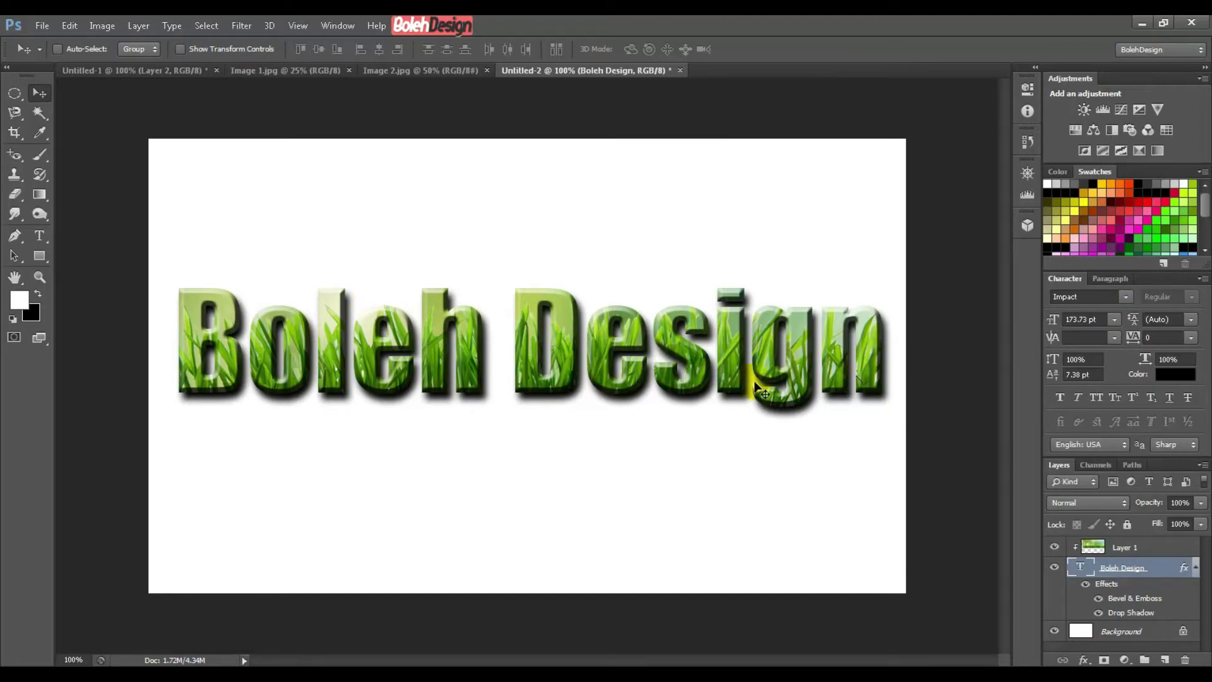
left_click(1197, 566)
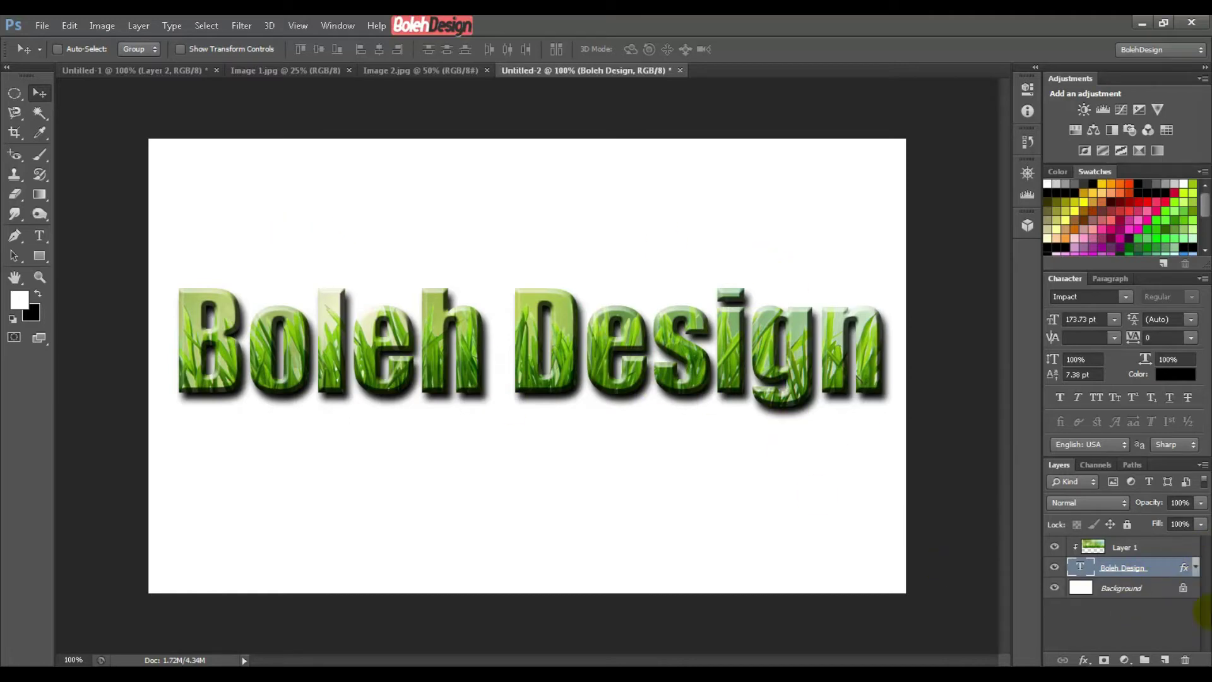
left_click(1135, 588)
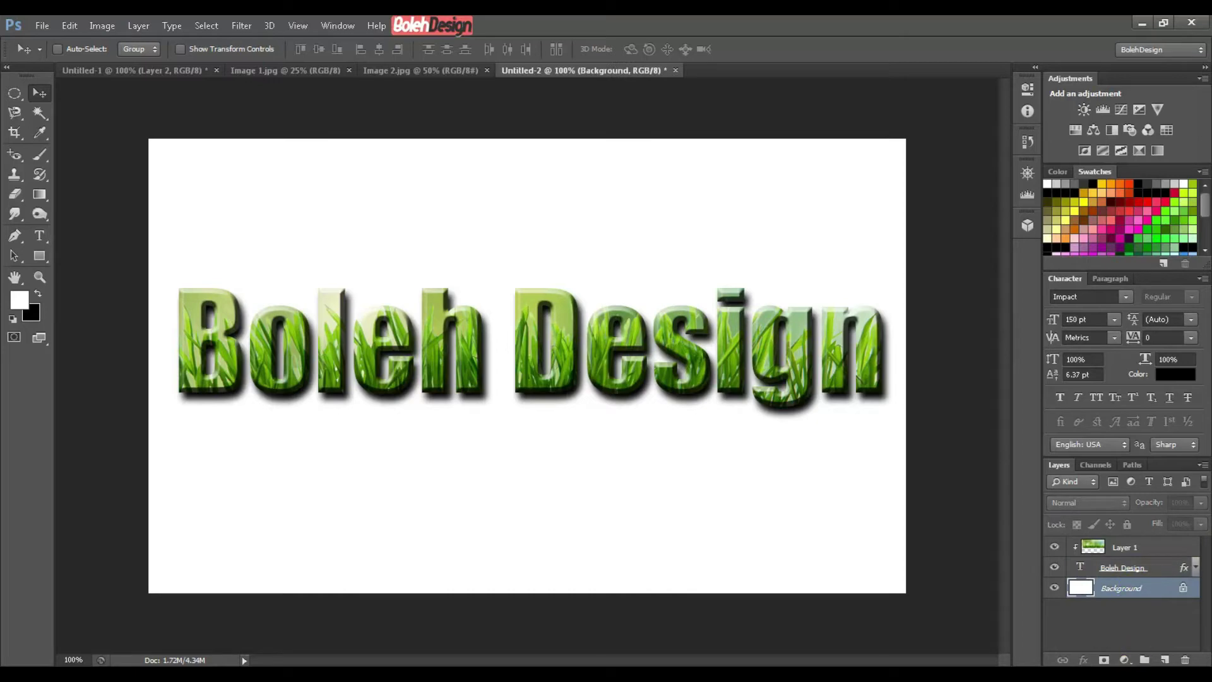
Step: Add a Gradient Fill layer starting from the Foreground to Background preset
left_click(1125, 660)
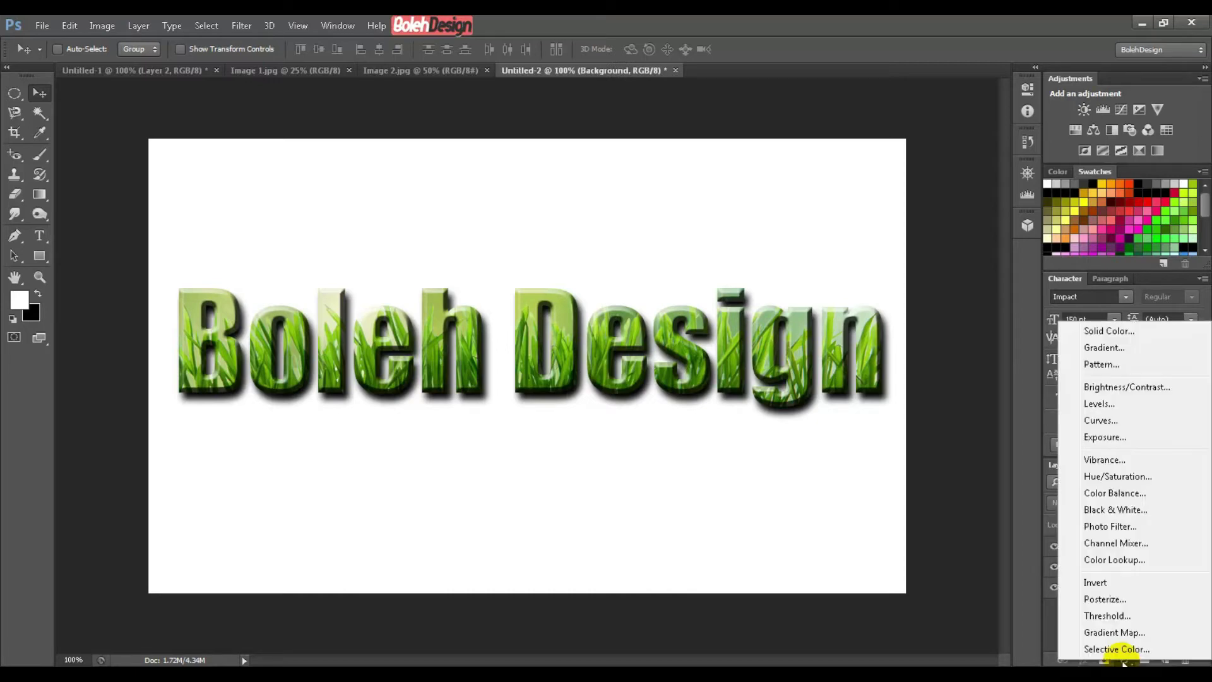
left_click(1104, 346)
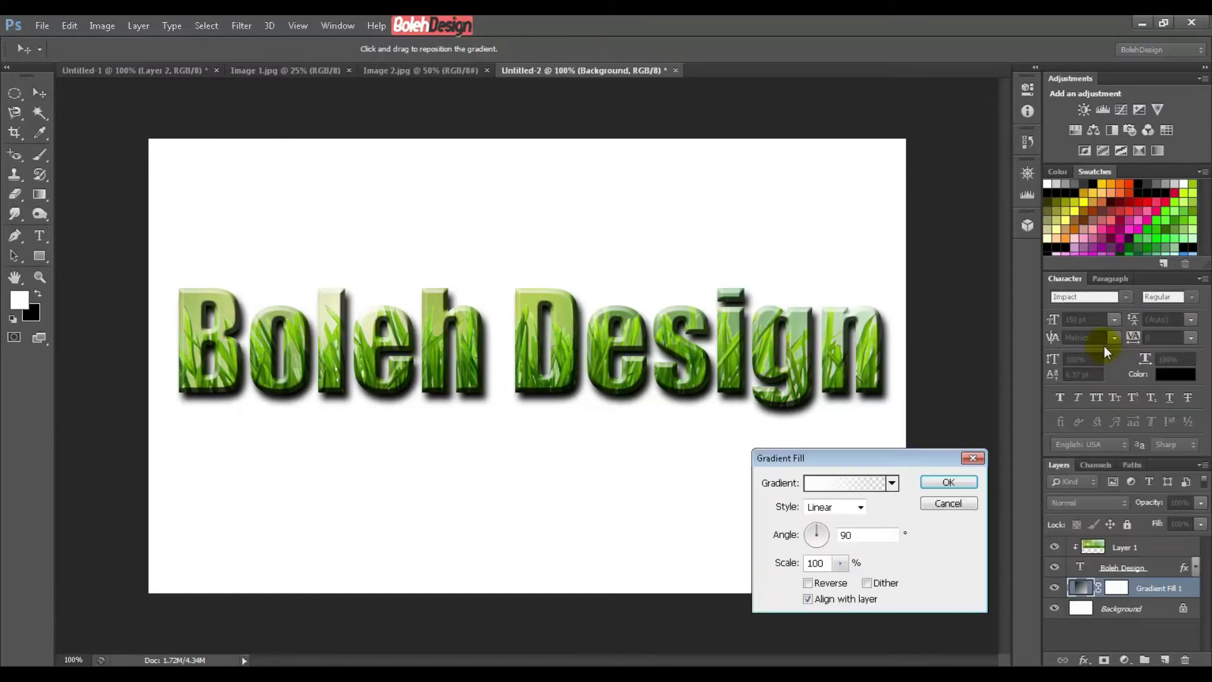
left_click(853, 483)
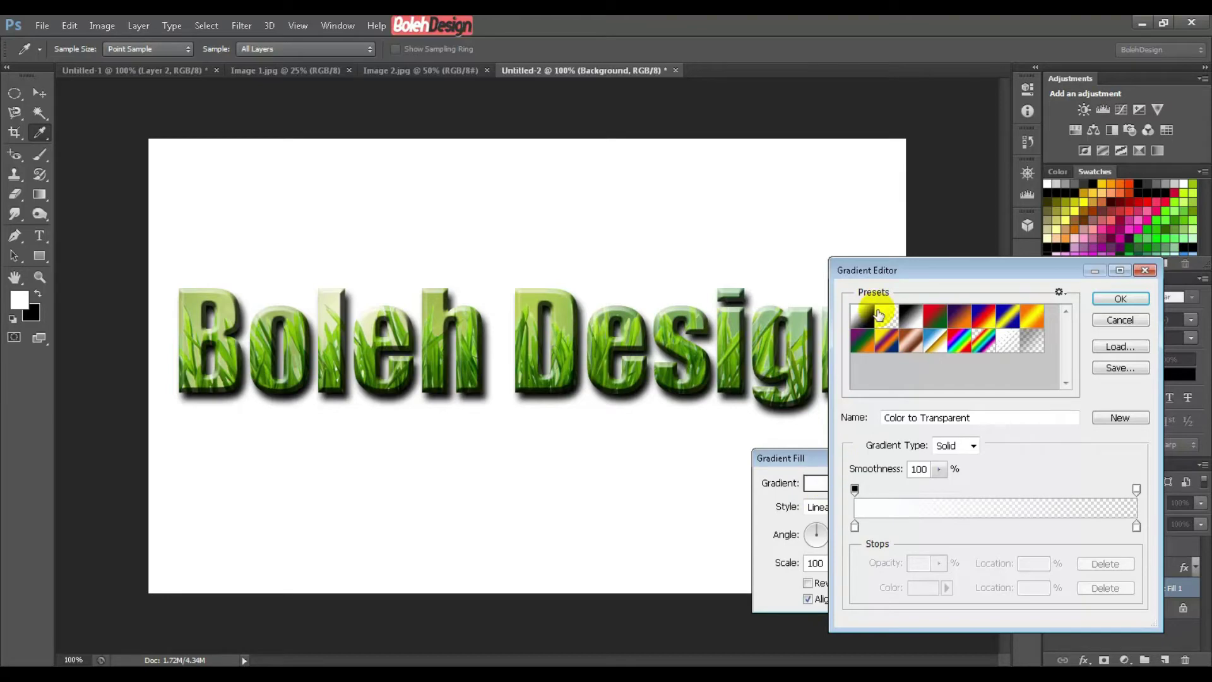
left_click(863, 318)
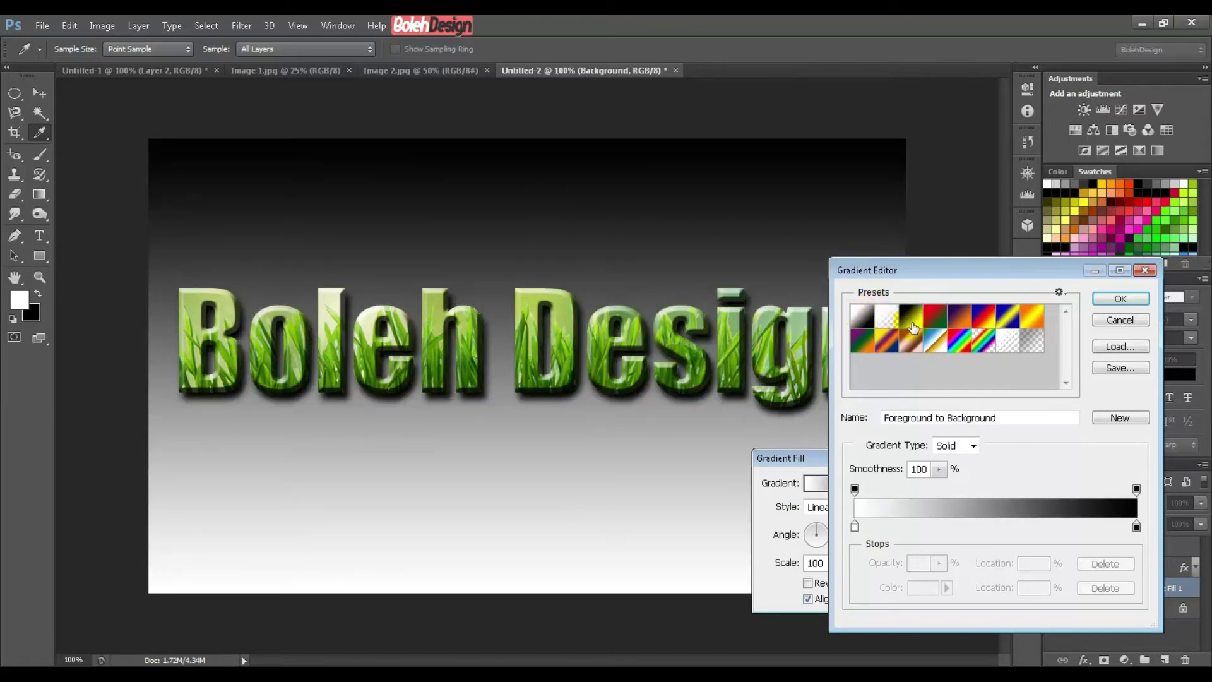
left_click_drag(854, 495, 858, 536)
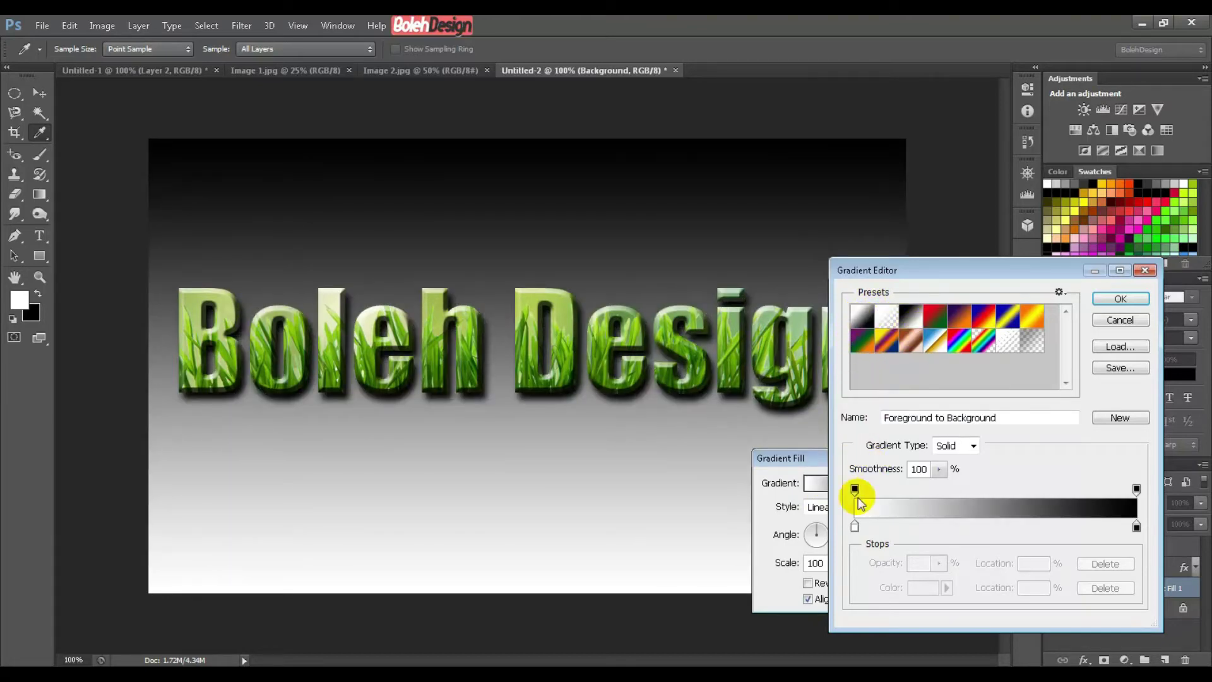
Step: Set the gradient stops to khaki on the left and grey on the right
left_click(856, 529)
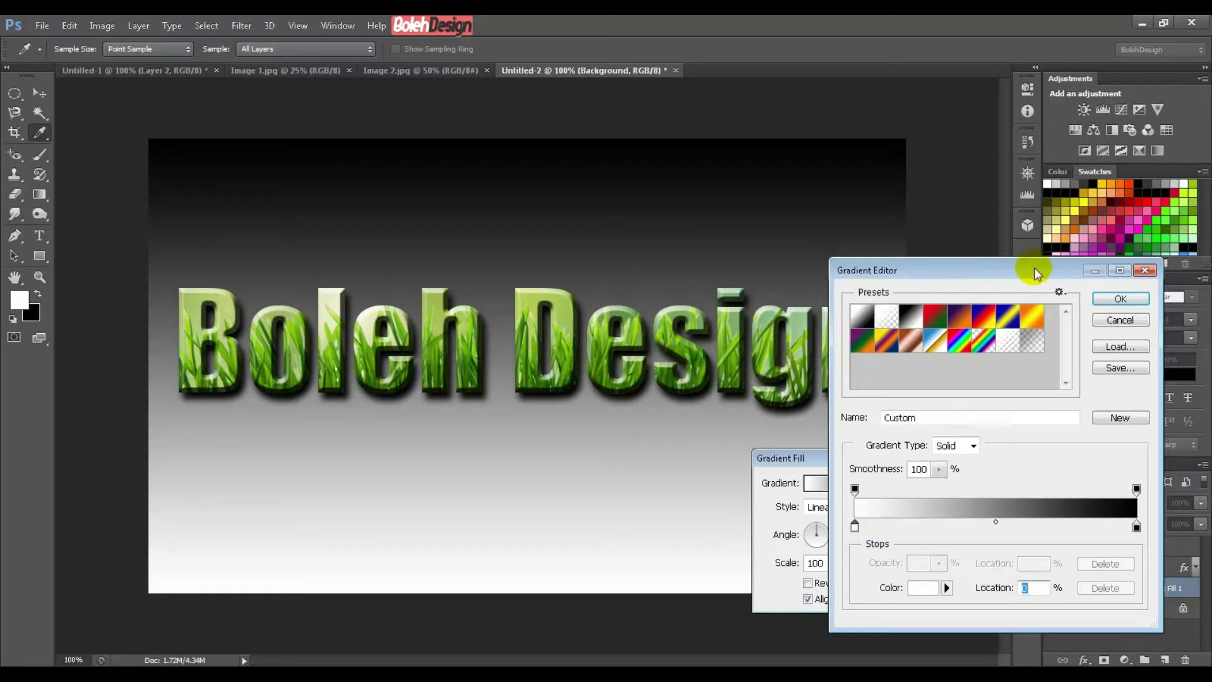
left_click_drag(1035, 267, 945, 331)
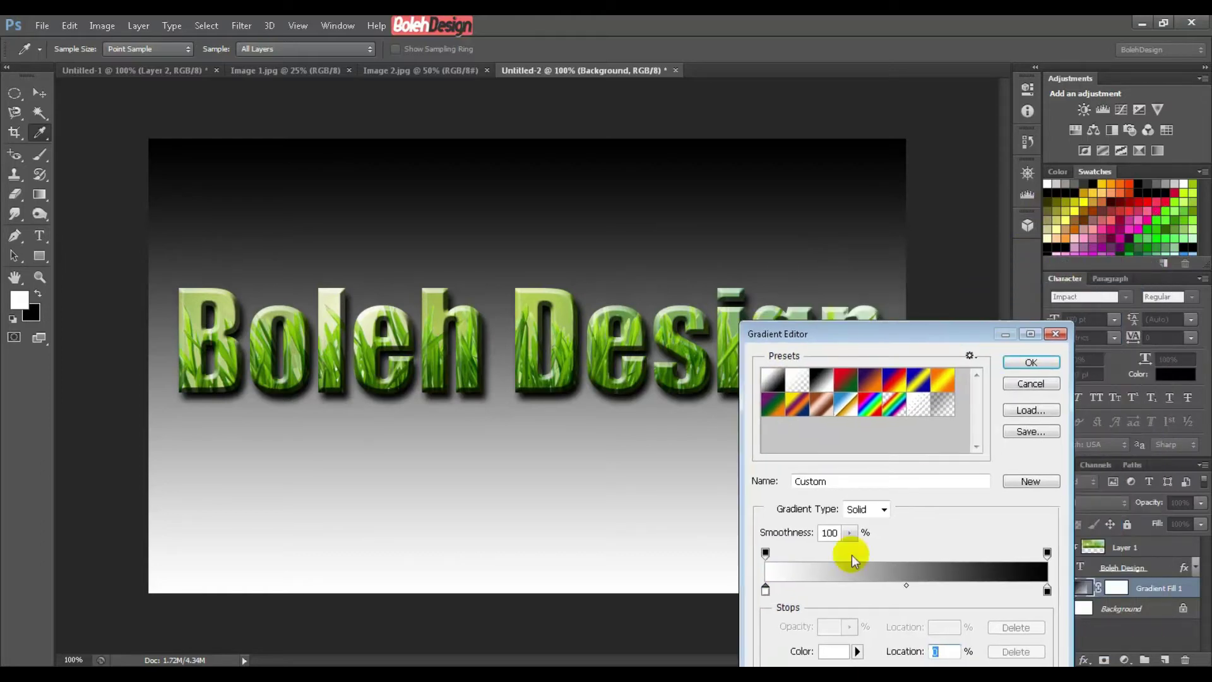
left_click(764, 589)
left_click(1051, 223)
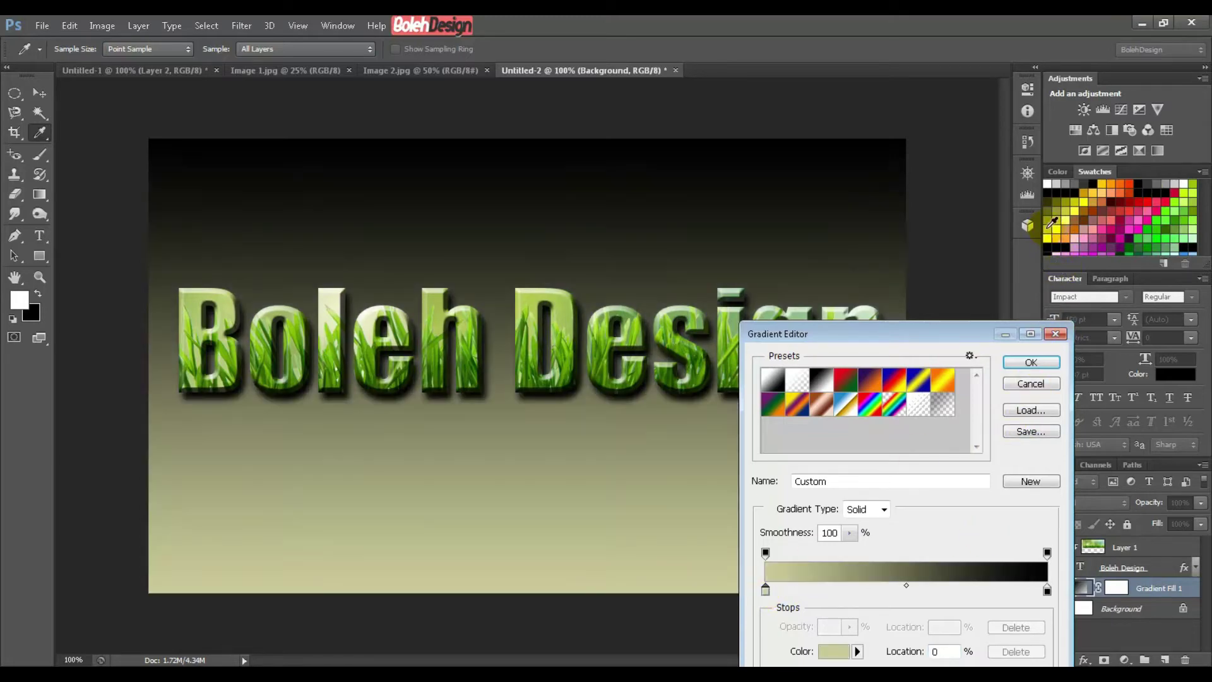
left_click(1047, 591)
left_click(1048, 183)
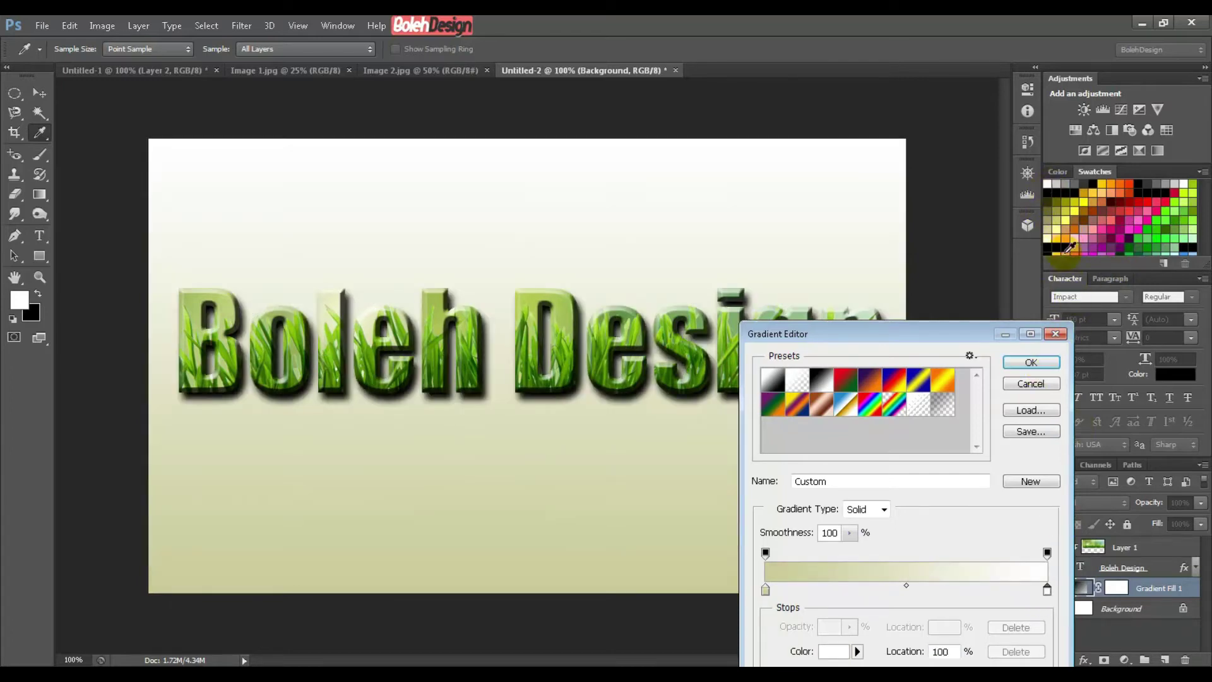
left_click(1081, 174)
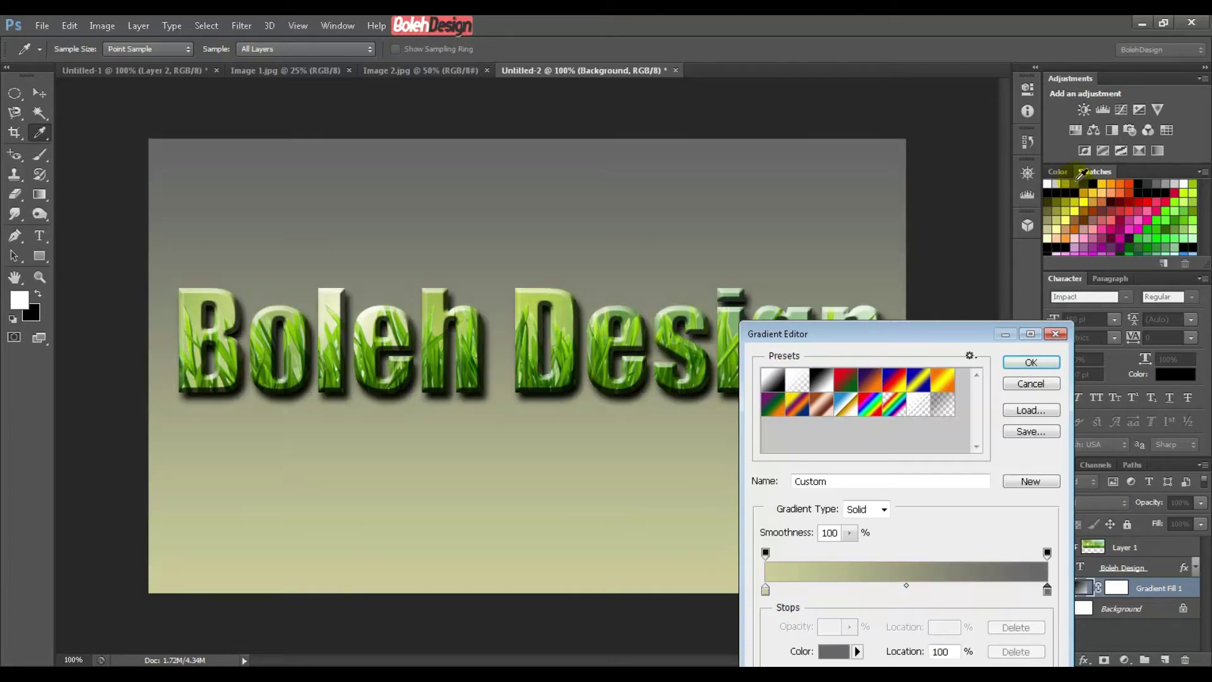
left_click(1041, 362)
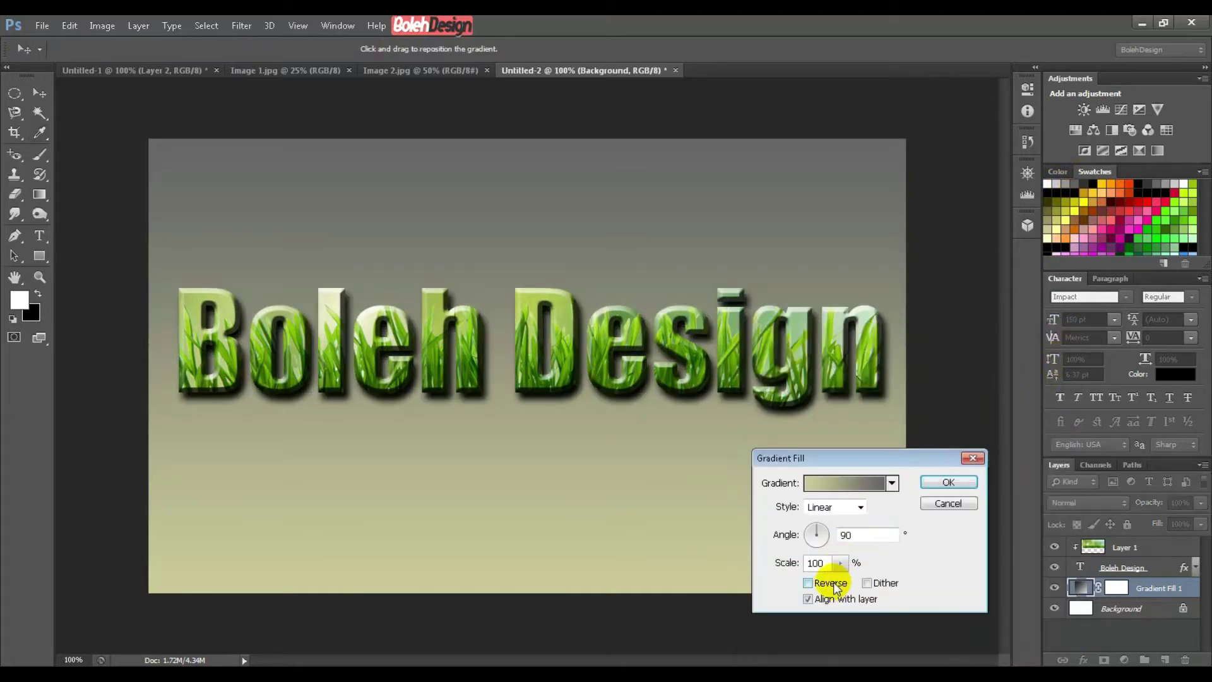
Step: Make the gradient Radial at about 2.29°, with the glow shifted toward the lower left
left_click(831, 509)
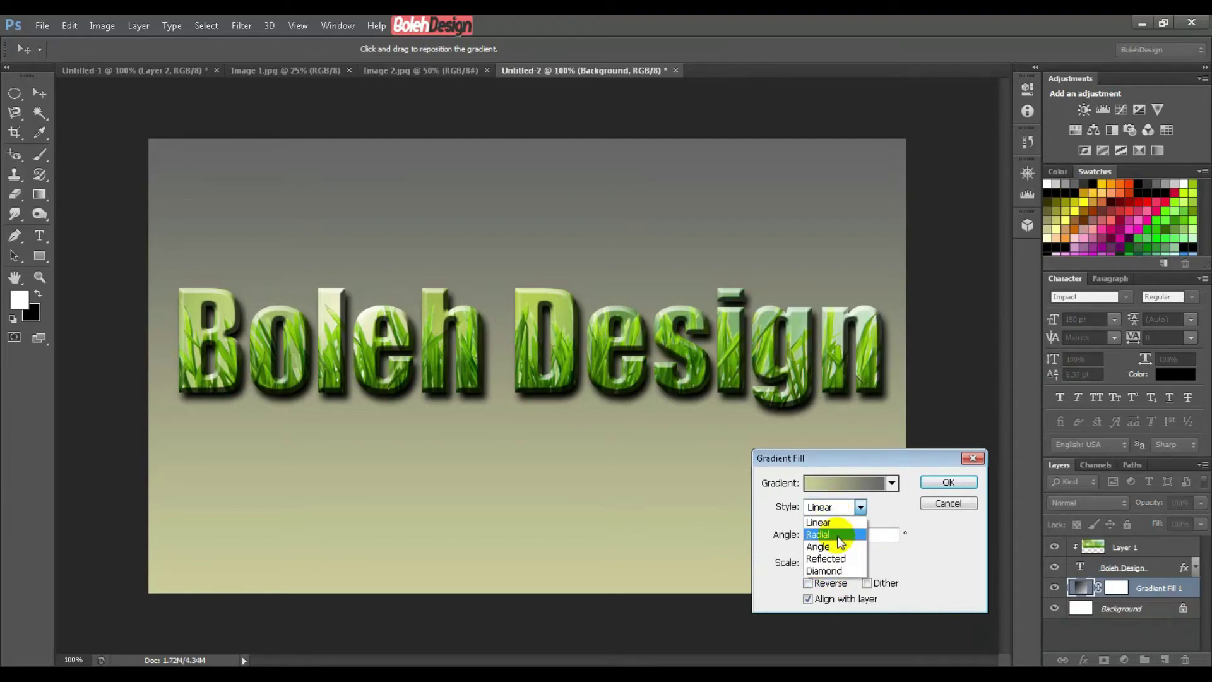
left_click(839, 535)
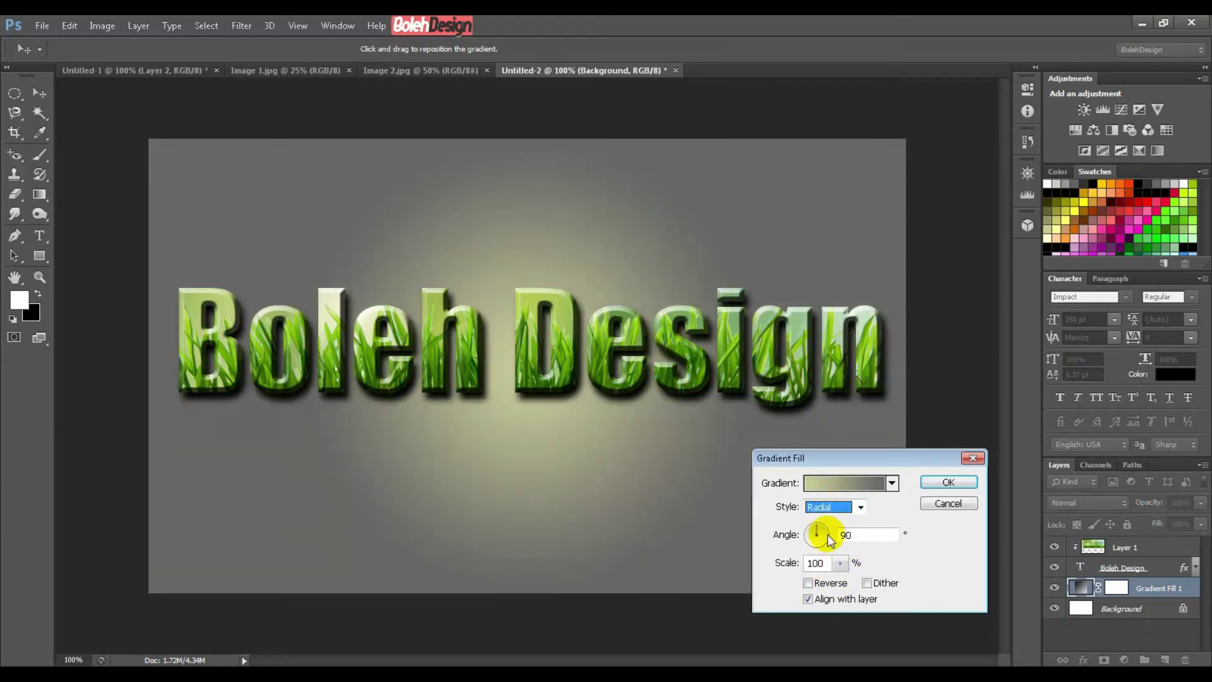
left_click_drag(815, 529, 837, 537)
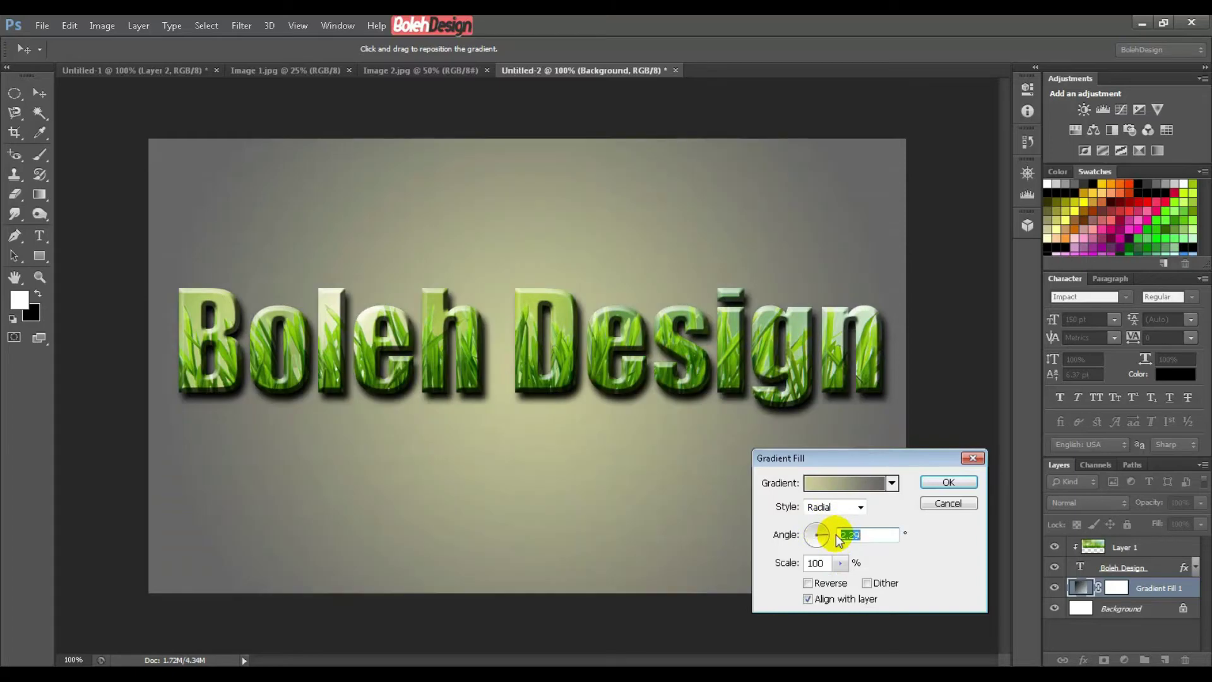
mouse_move(685, 347)
left_mouse_down()
mouse_move(474, 378)
mouse_move(495, 369)
left_mouse_up()
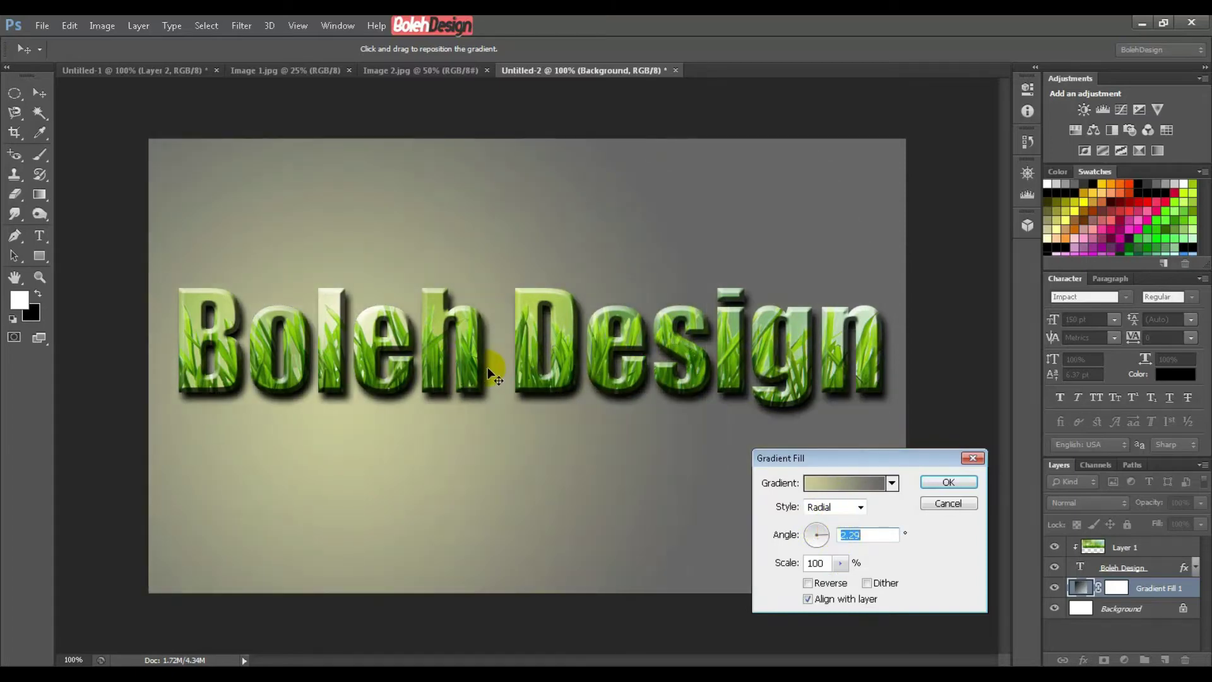
left_click(957, 482)
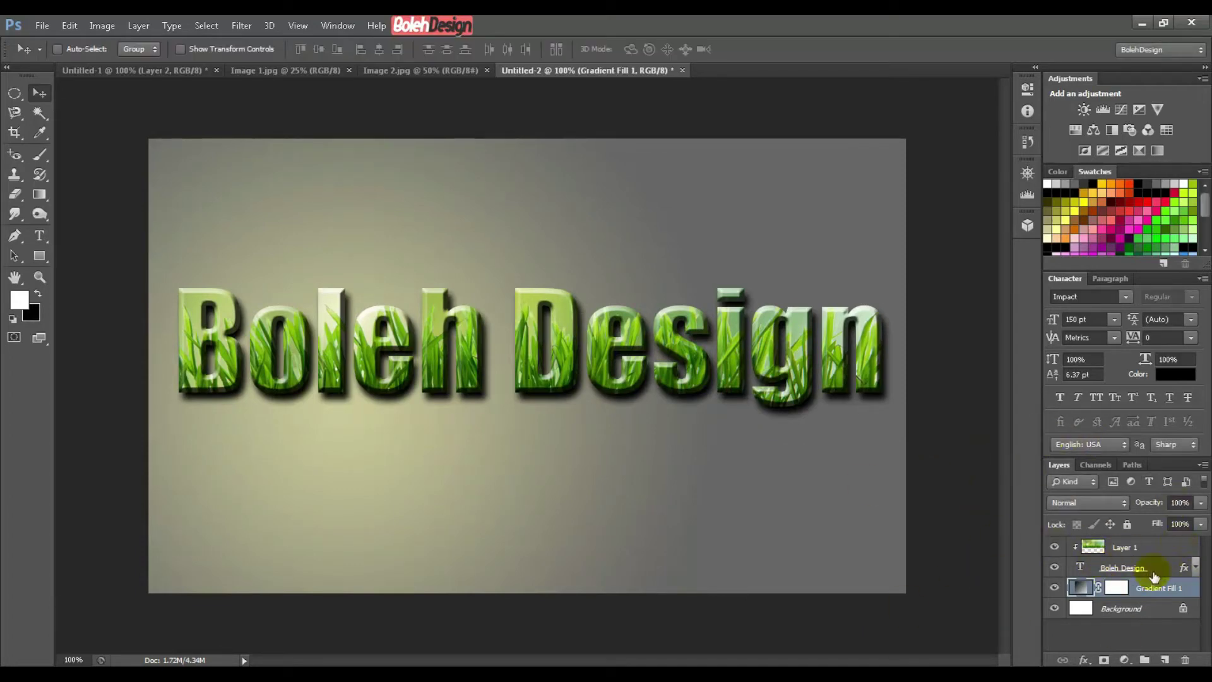
left_click(1167, 549)
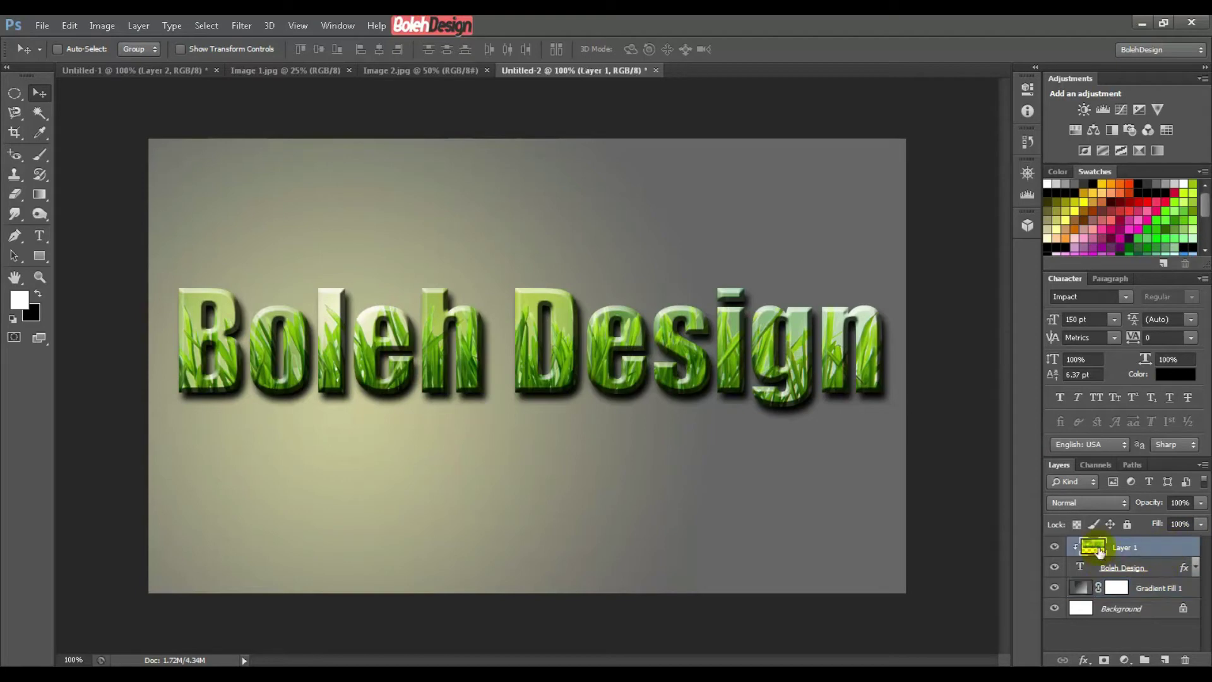
right_click(1146, 547)
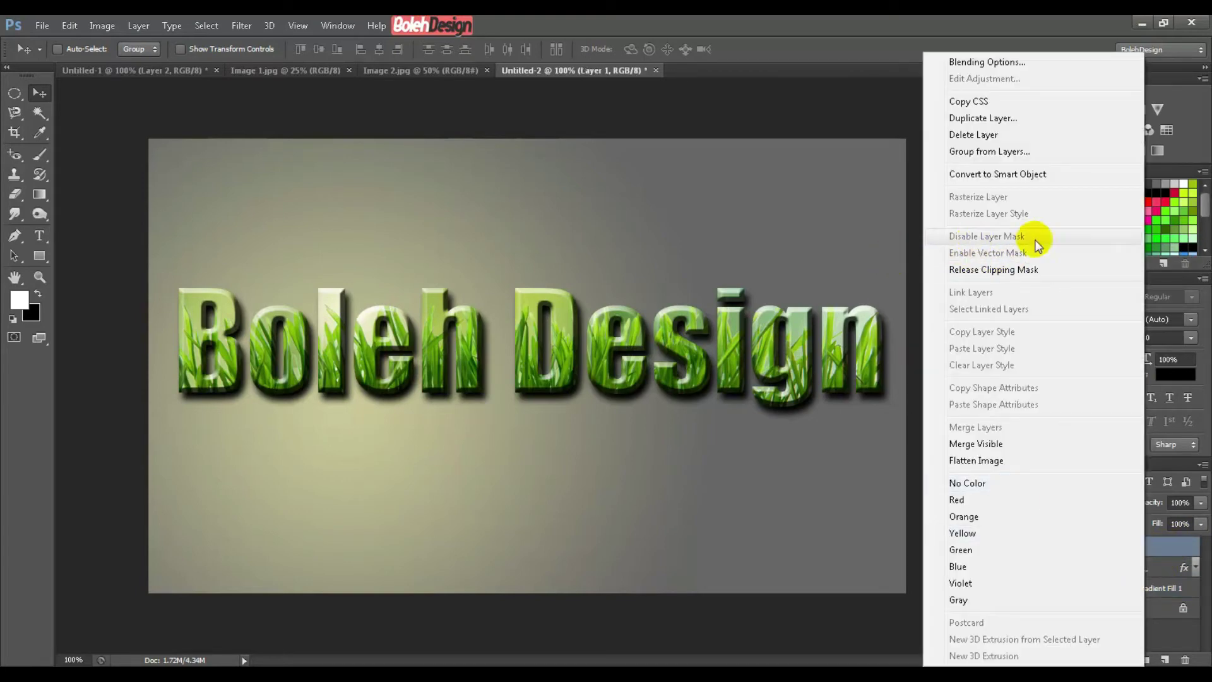
left_click(1161, 550)
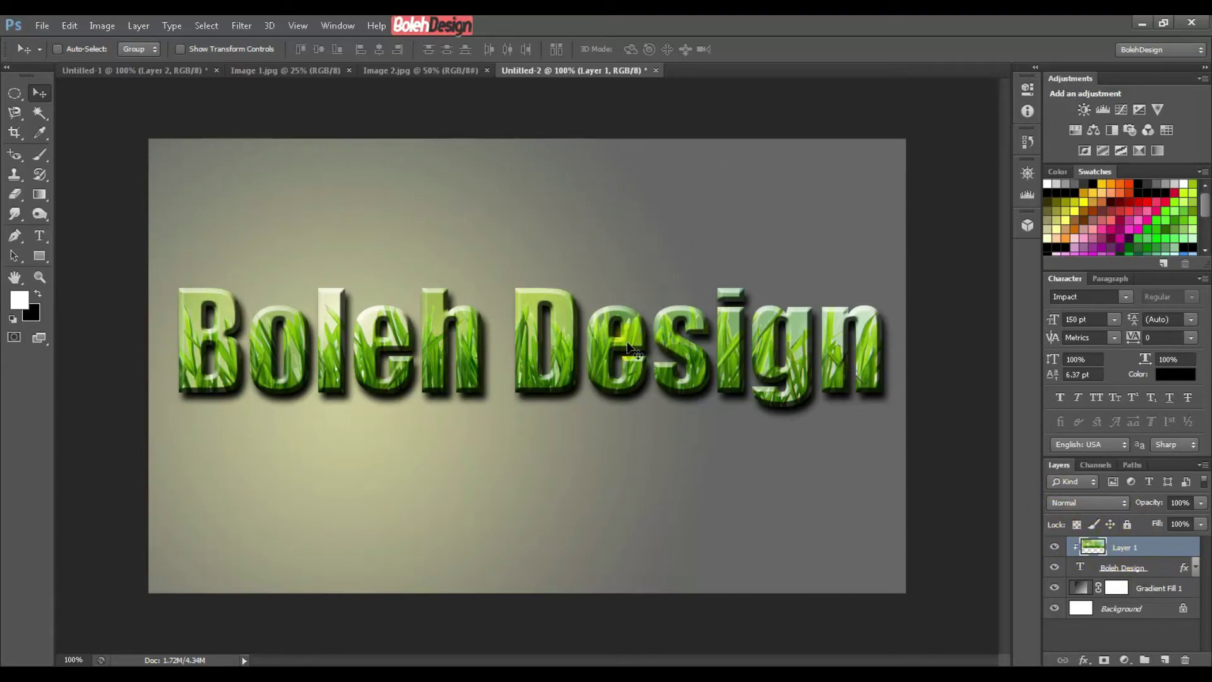
Step: Drag the autumn leaves photo from Image 2.jpg into the Boleh Design document
left_click(393, 72)
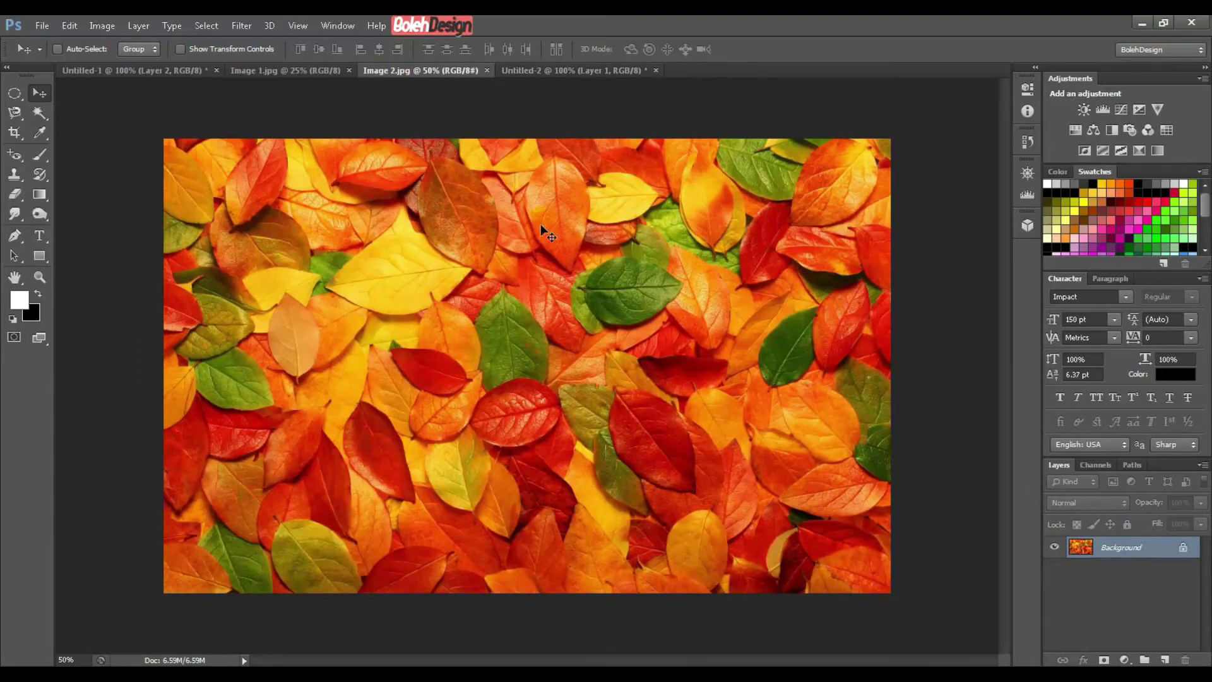
left_click(528, 69)
left_click(430, 69)
mouse_move(478, 269)
left_mouse_down()
mouse_move(533, 144)
mouse_move(558, 237)
left_mouse_up()
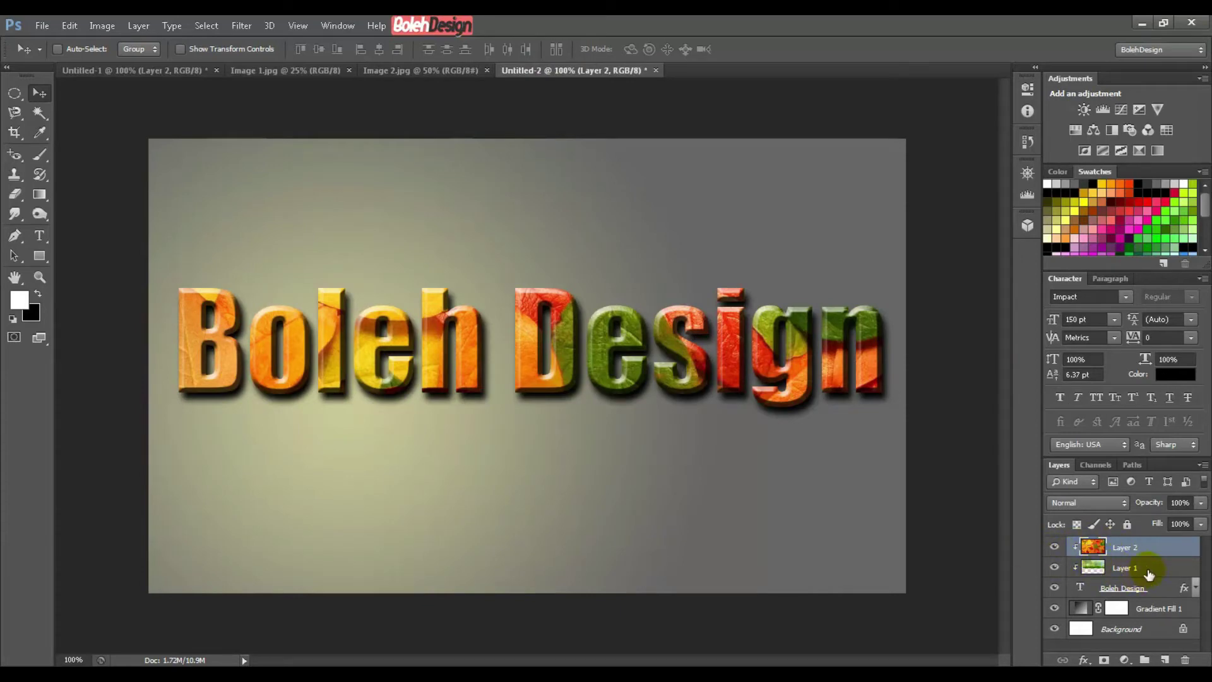
Step: Release the leaves layer, Layer 2, from the clipping mask
left_click(1123, 569)
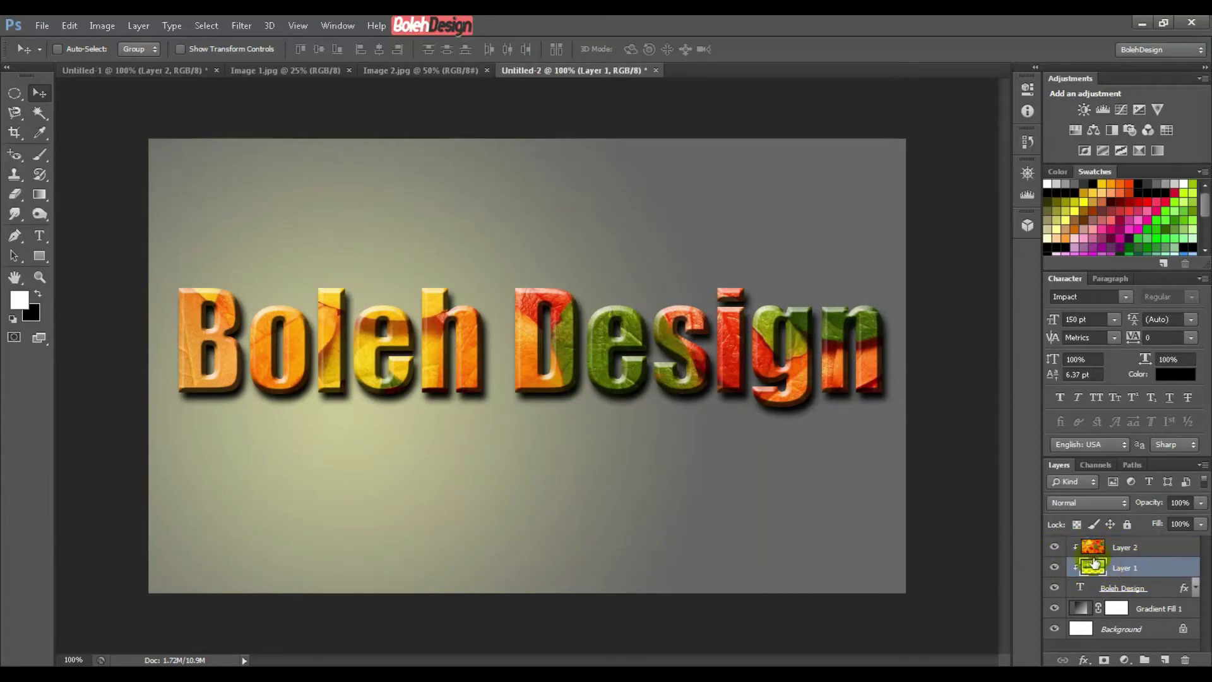
right_click(1160, 547)
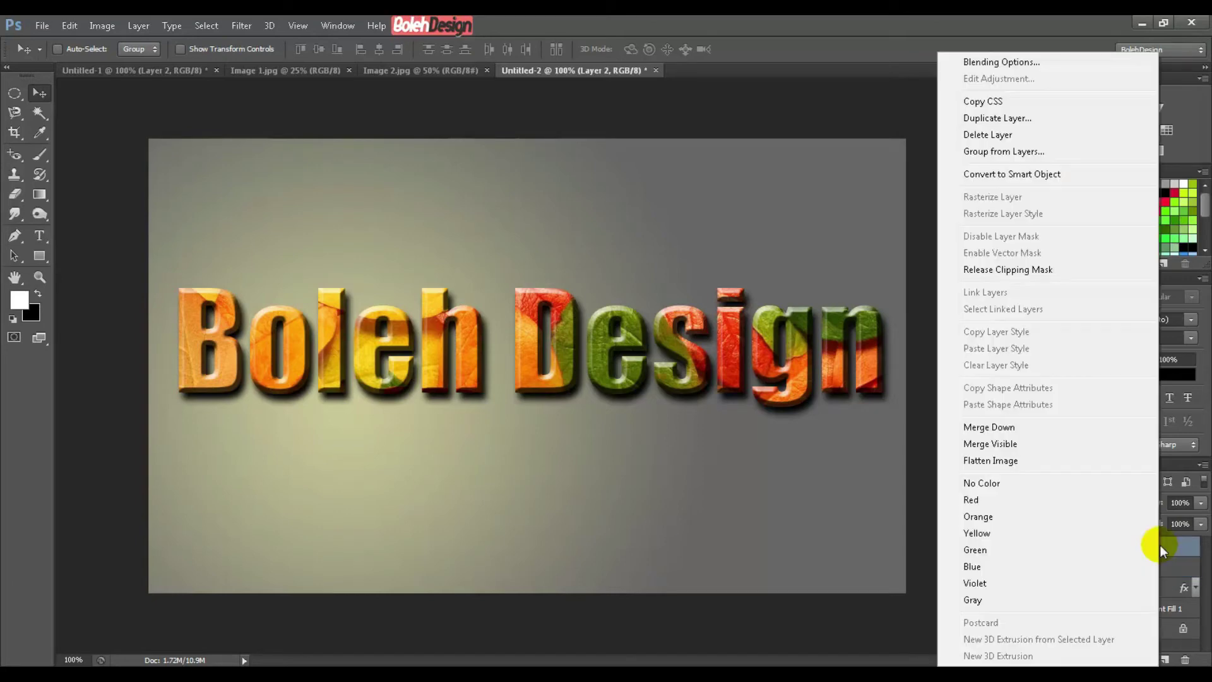
left_click(1001, 272)
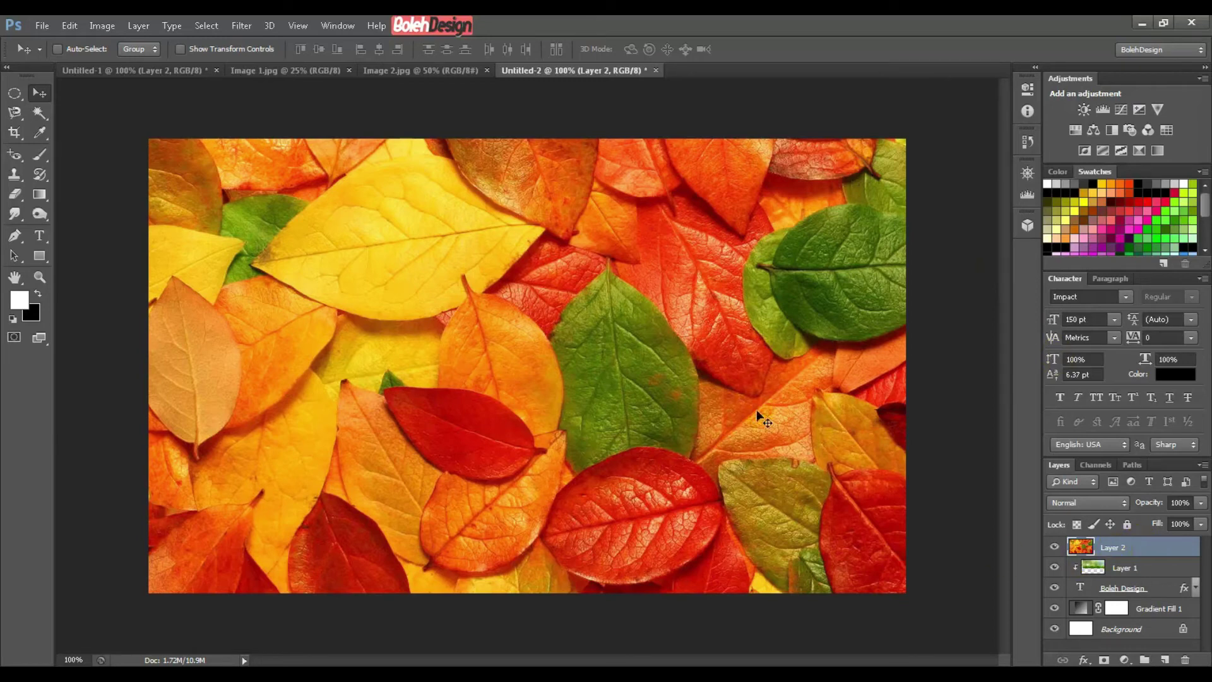
Step: Scale the leaves photo to 30%, enlarge it to about 50%, and move it to the canvas top
key("ctrl+t")
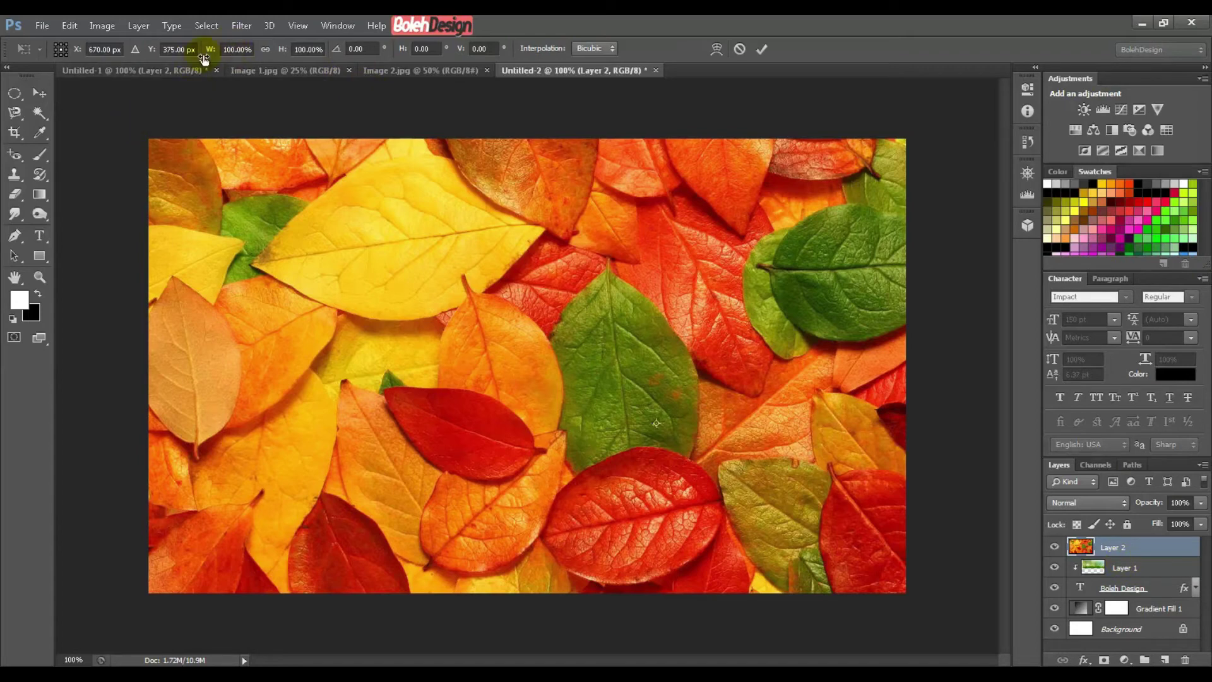
left_click(233, 48)
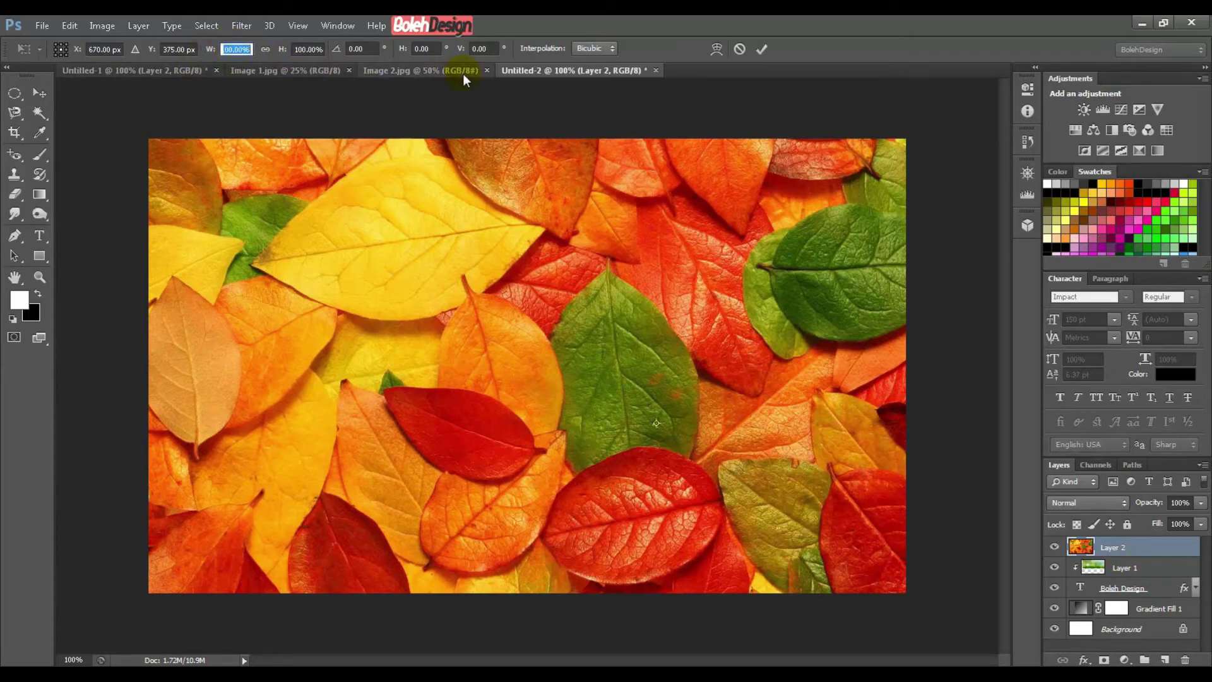
type("30")
key("Tab")
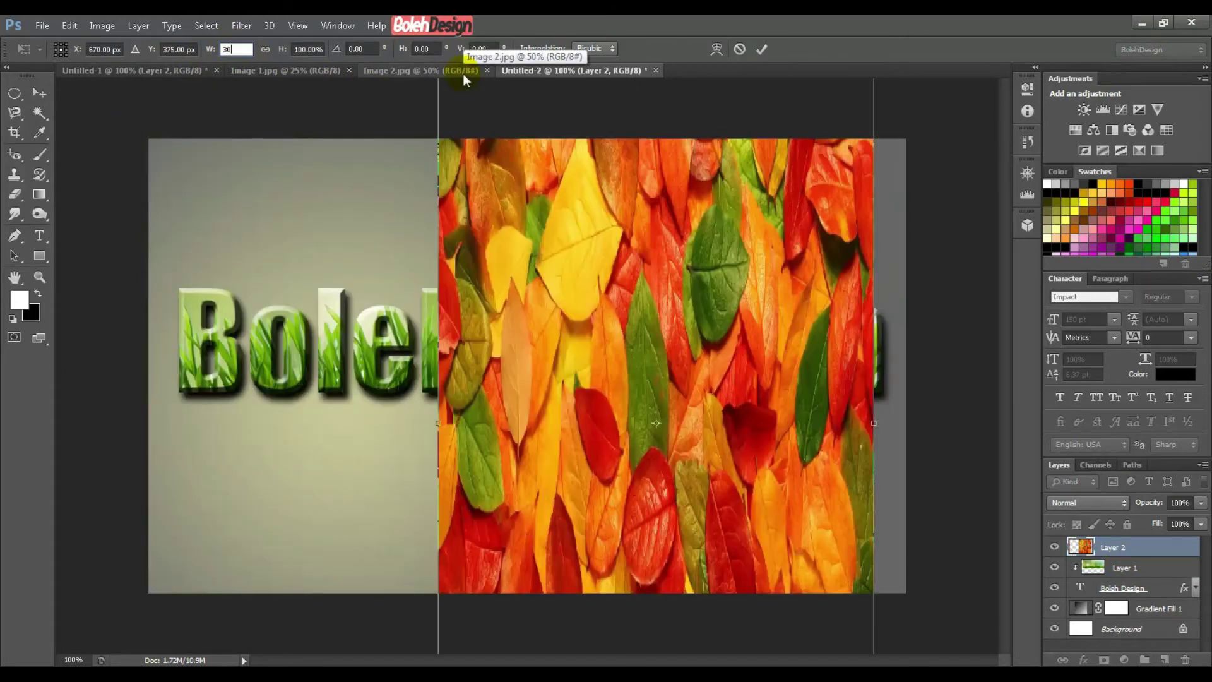
type("3")
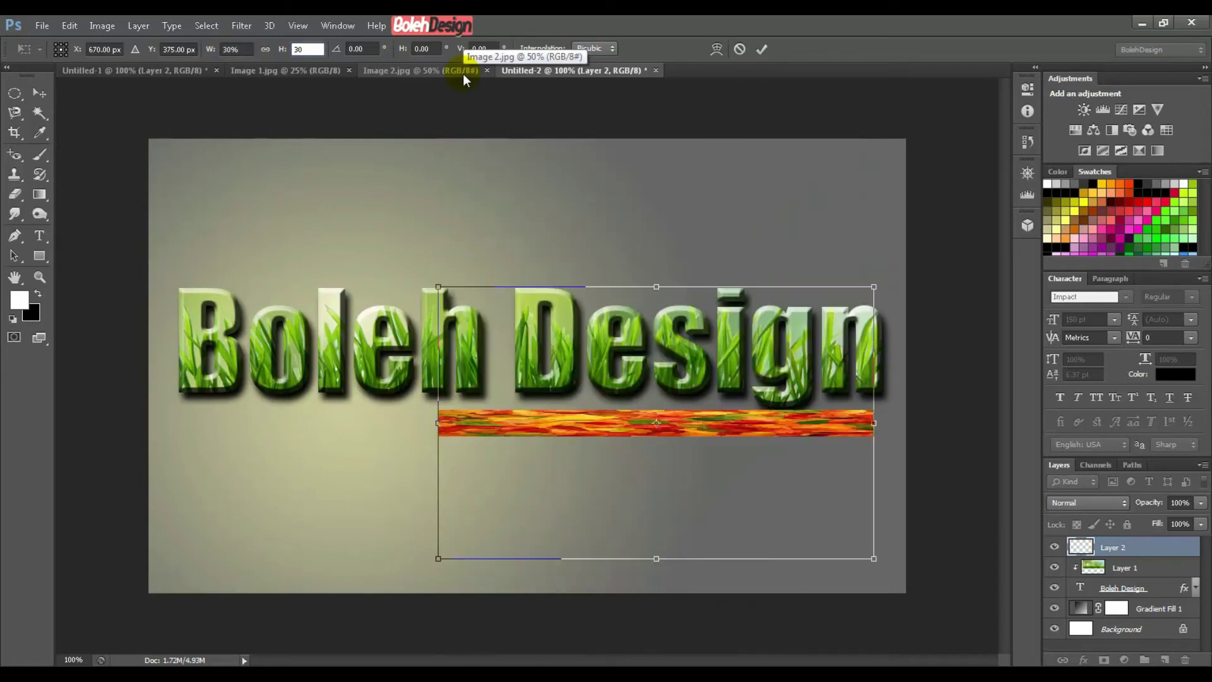
type("0")
left_click_drag(509, 389, 244, 296)
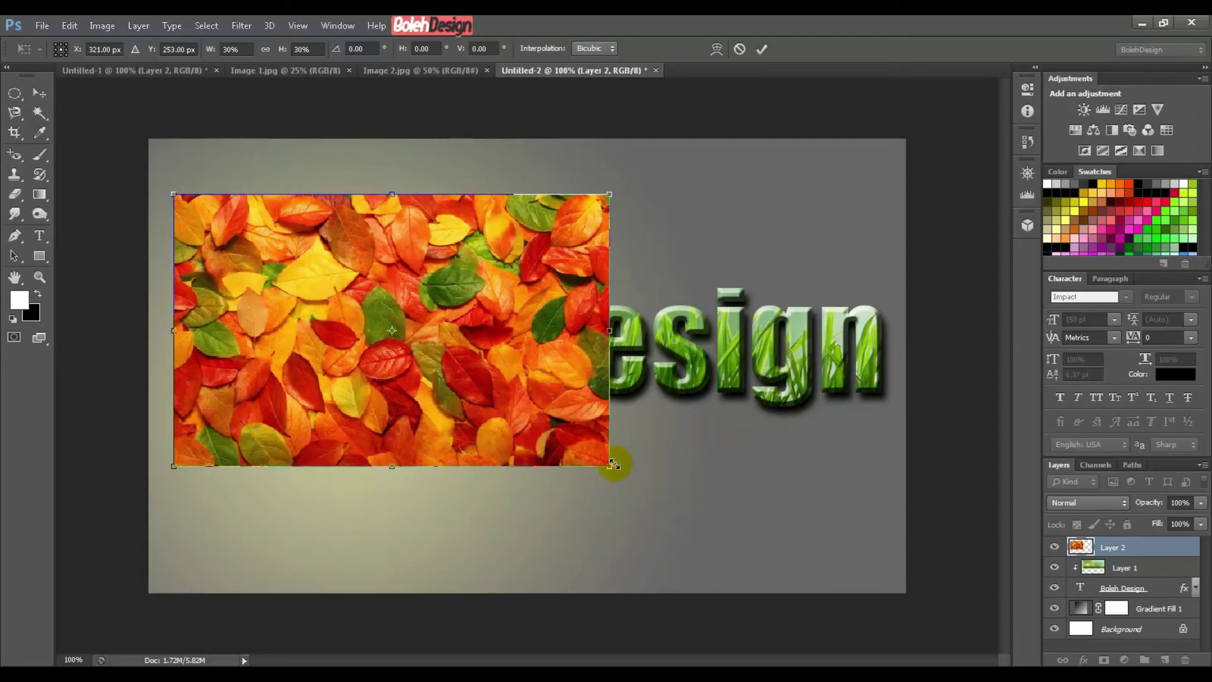
left_click_drag(612, 465, 900, 647)
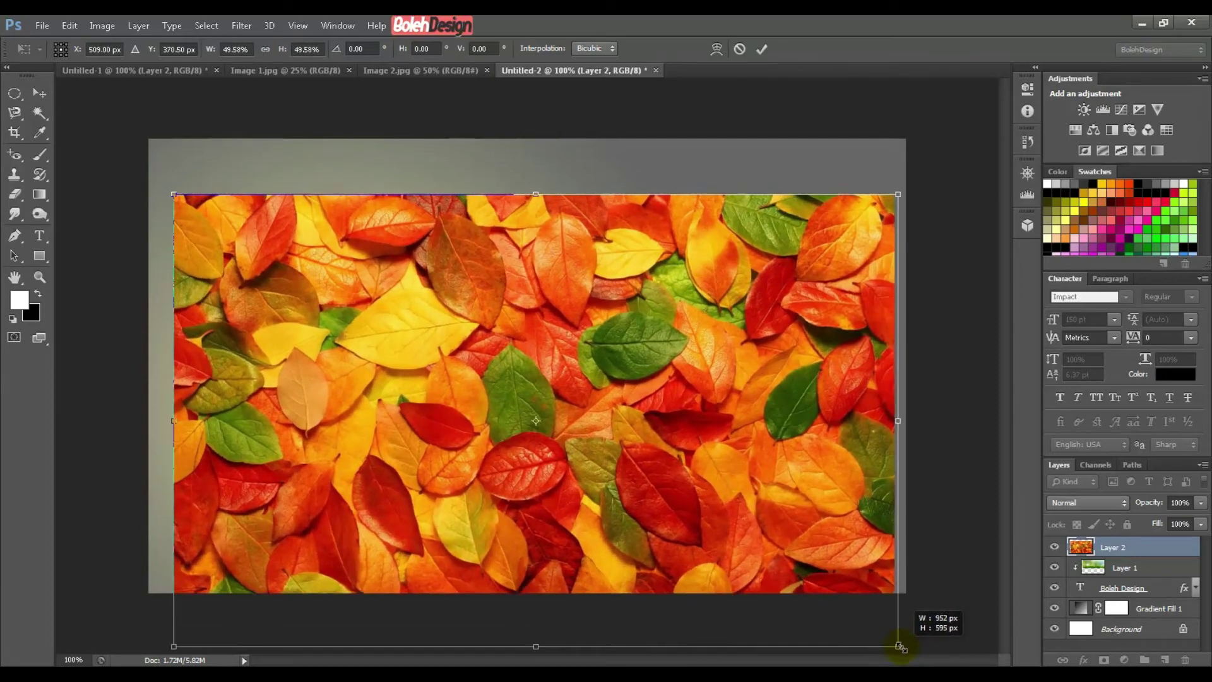
left_click_drag(796, 572, 797, 444)
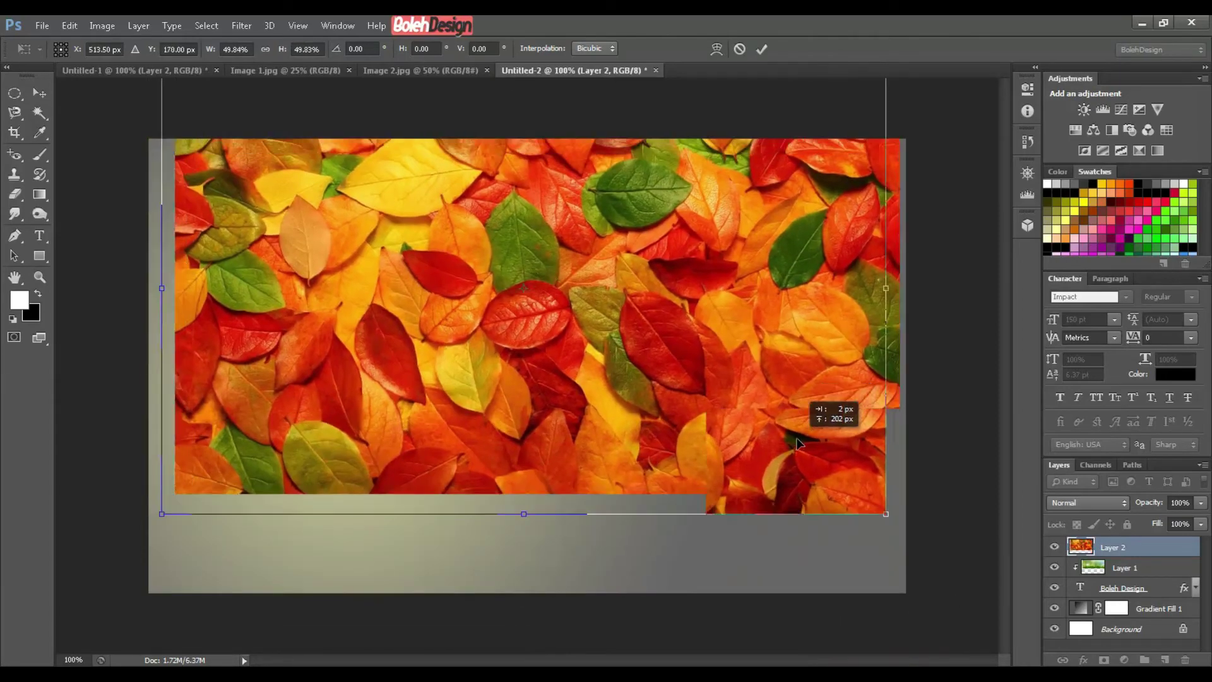
key("Return")
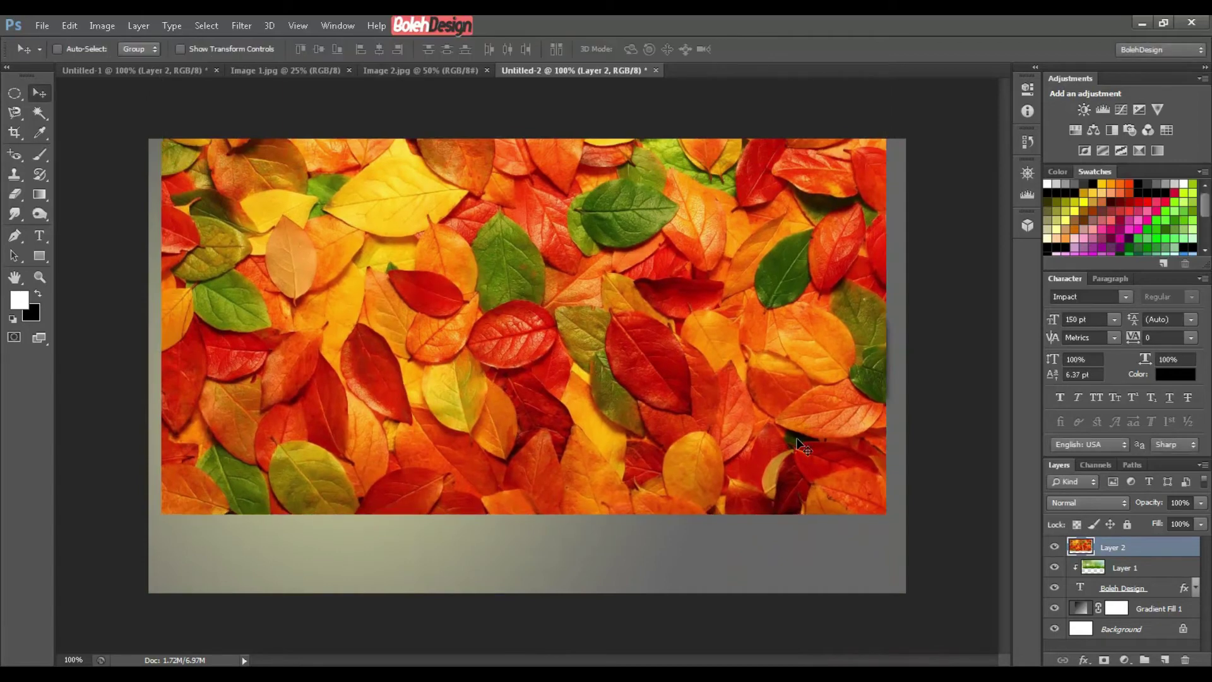
Step: Clip Layer 2's autumn-leaf photo to the Boleh Design text layer with Create Clipping Mask
right_click(1165, 547)
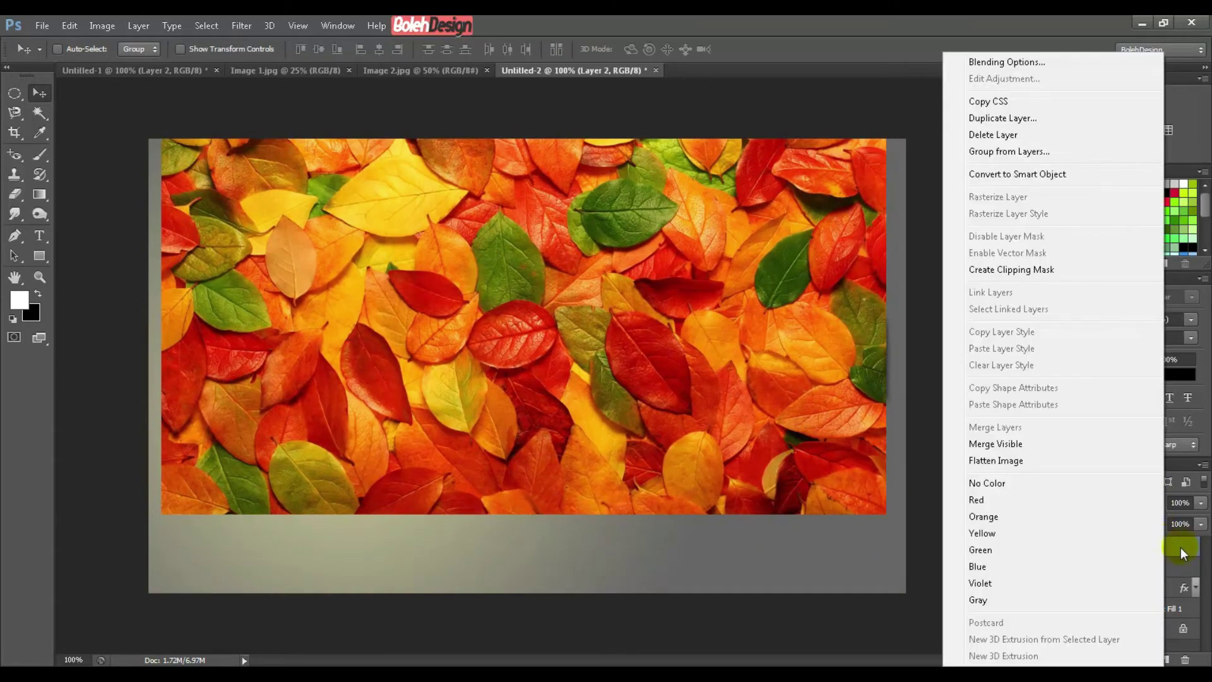
left_click(1029, 270)
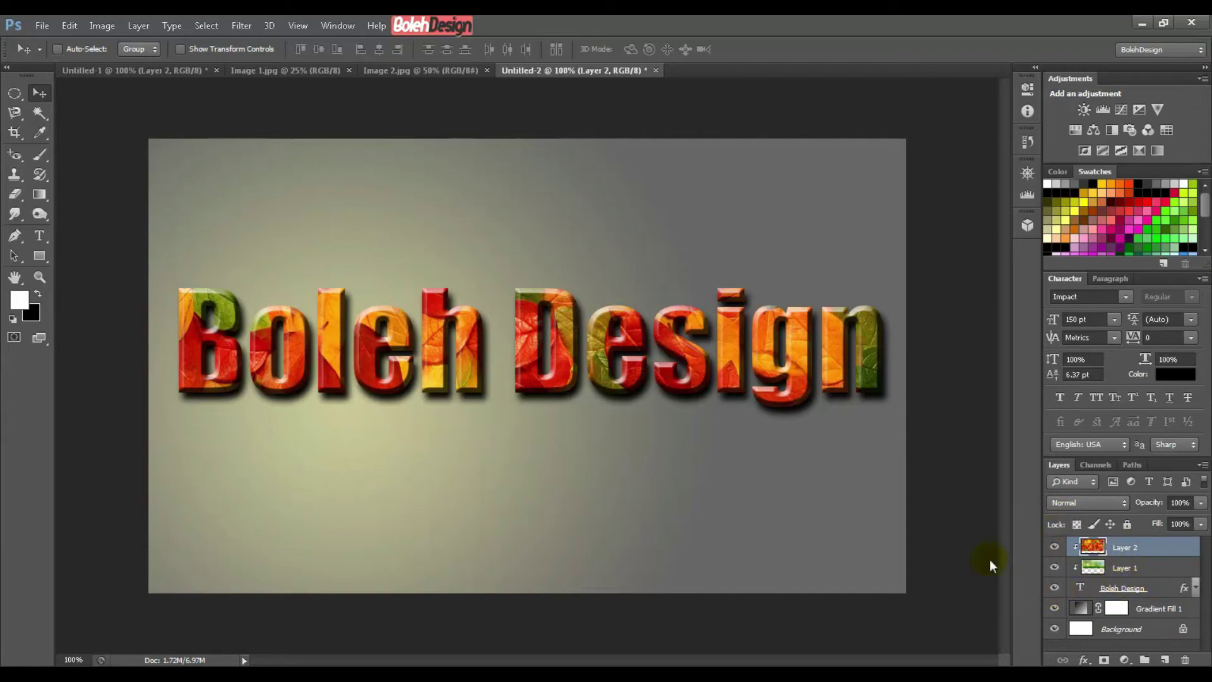
Step: Move Layer 2 below the Boleh Design text layer and clip it to the layer beneath
left_click(1123, 589)
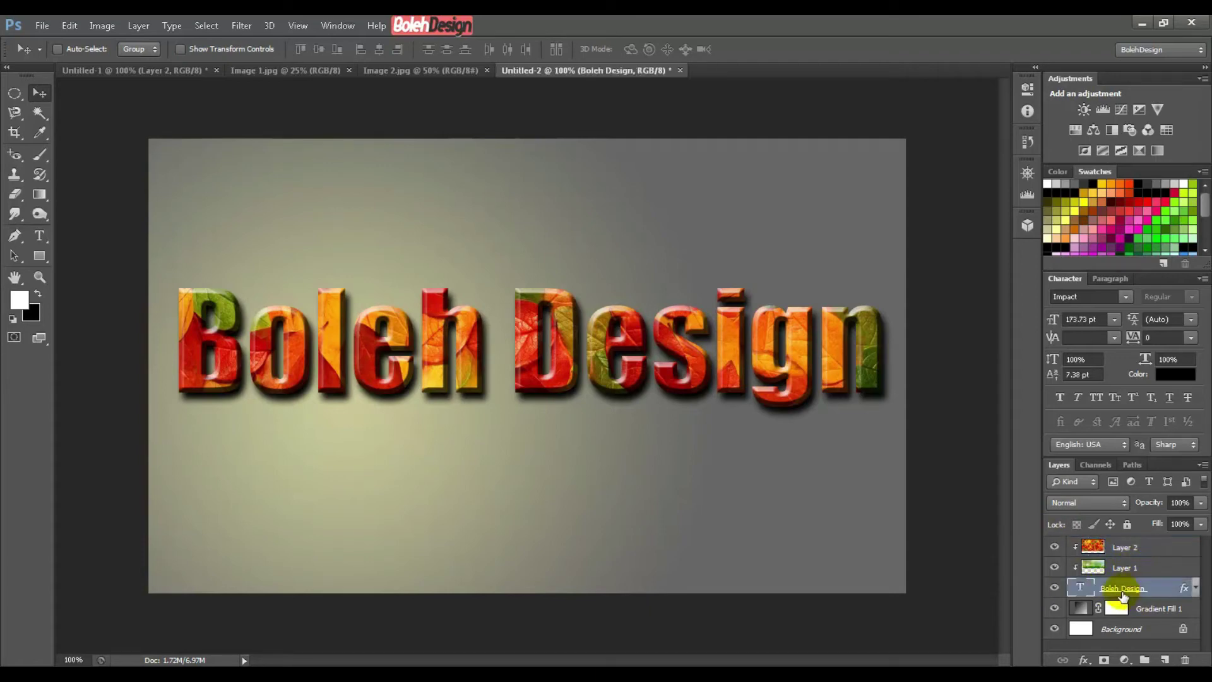
left_click(1117, 548)
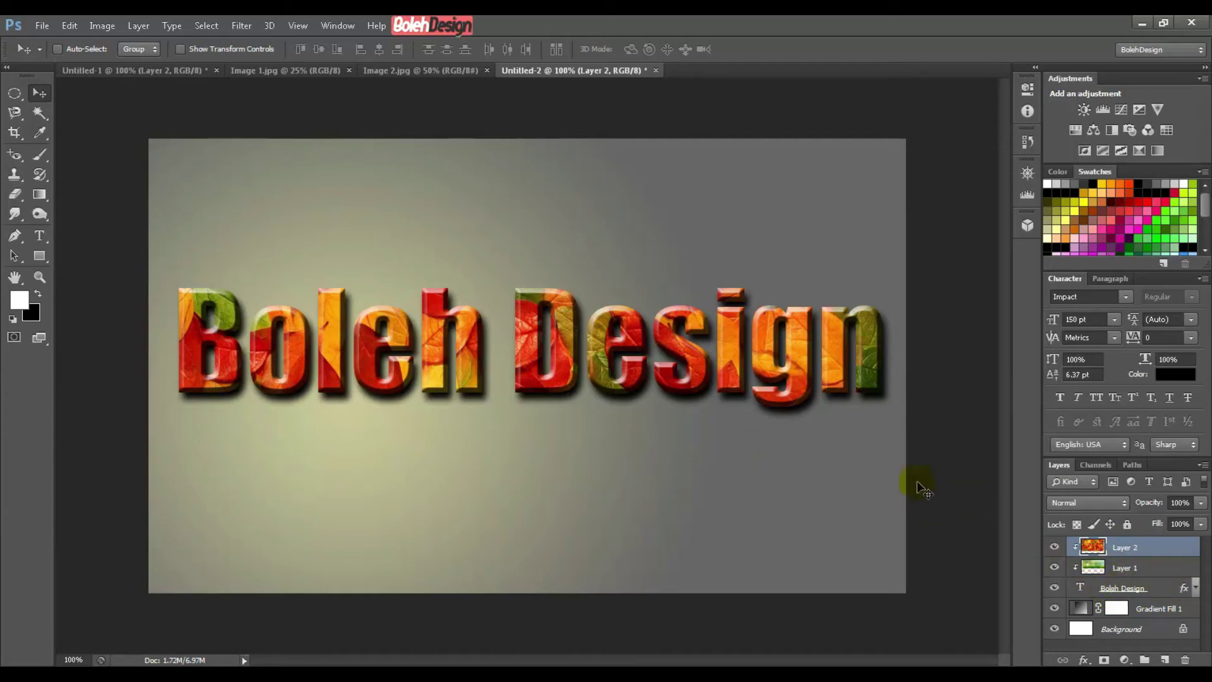
left_click_drag(1130, 546, 1128, 595)
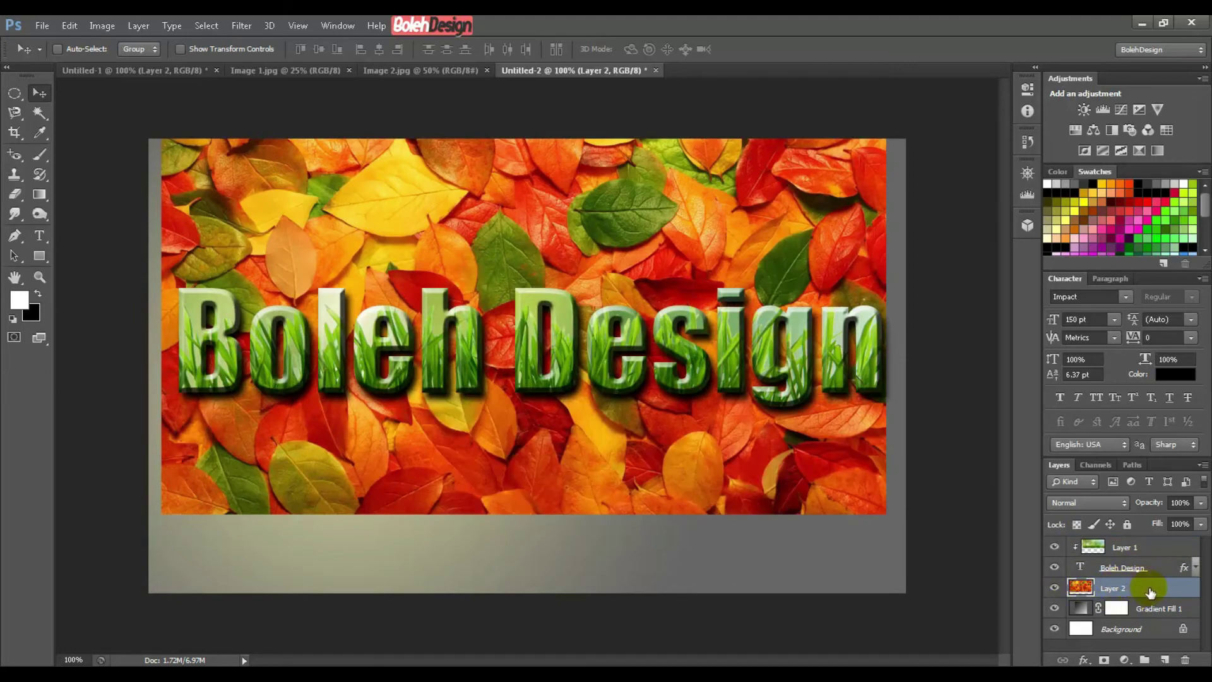
right_click(1150, 588)
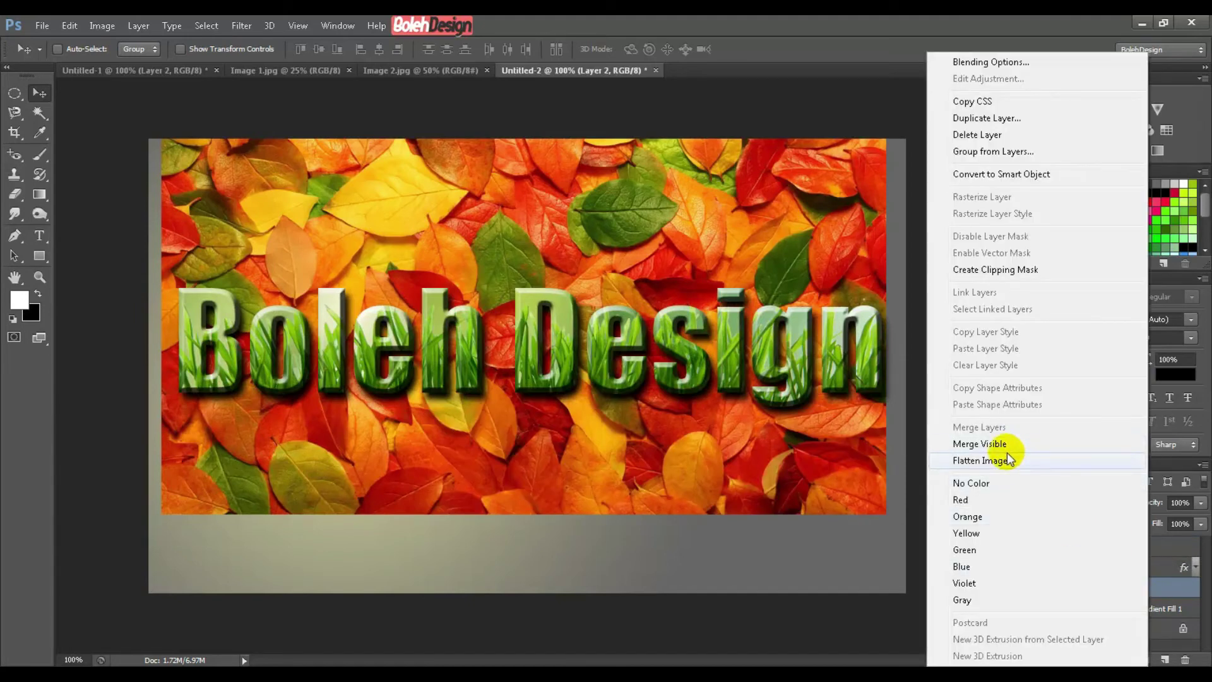
left_click(979, 269)
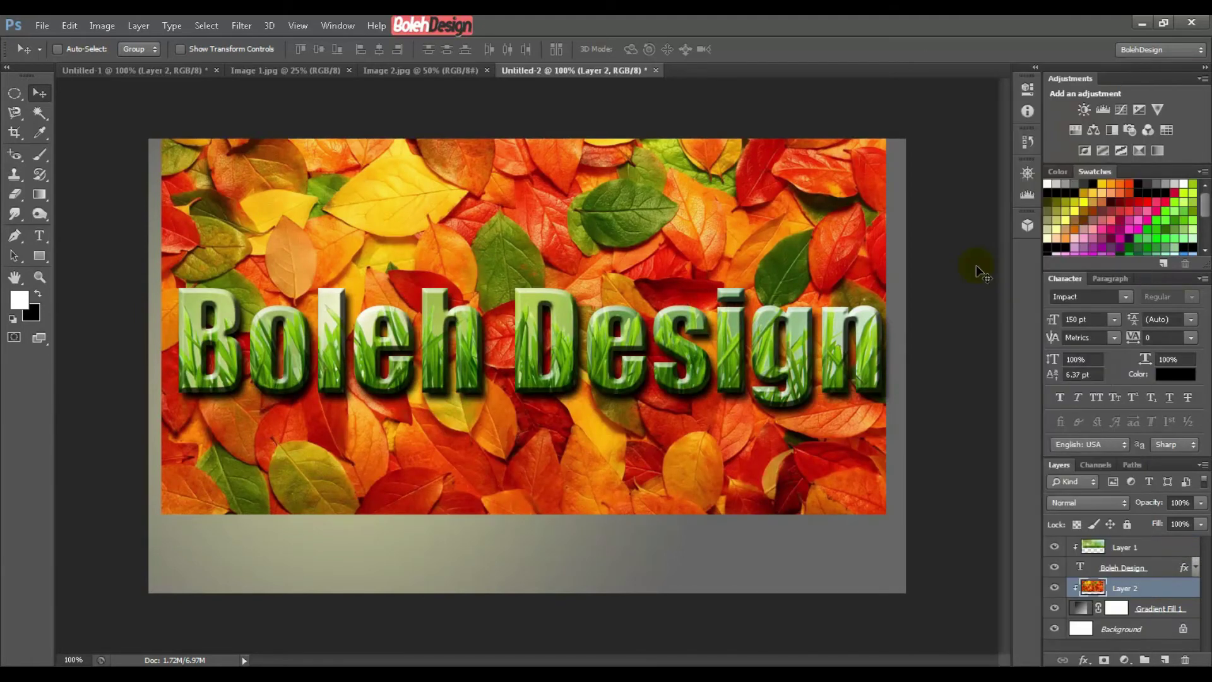
Step: Release Layer 2's clipping mask so the leaf photo sits unclipped beneath the text
left_click(1120, 592)
left_click_drag(1090, 585, 1103, 594)
left_click(1160, 589)
right_click(1159, 589)
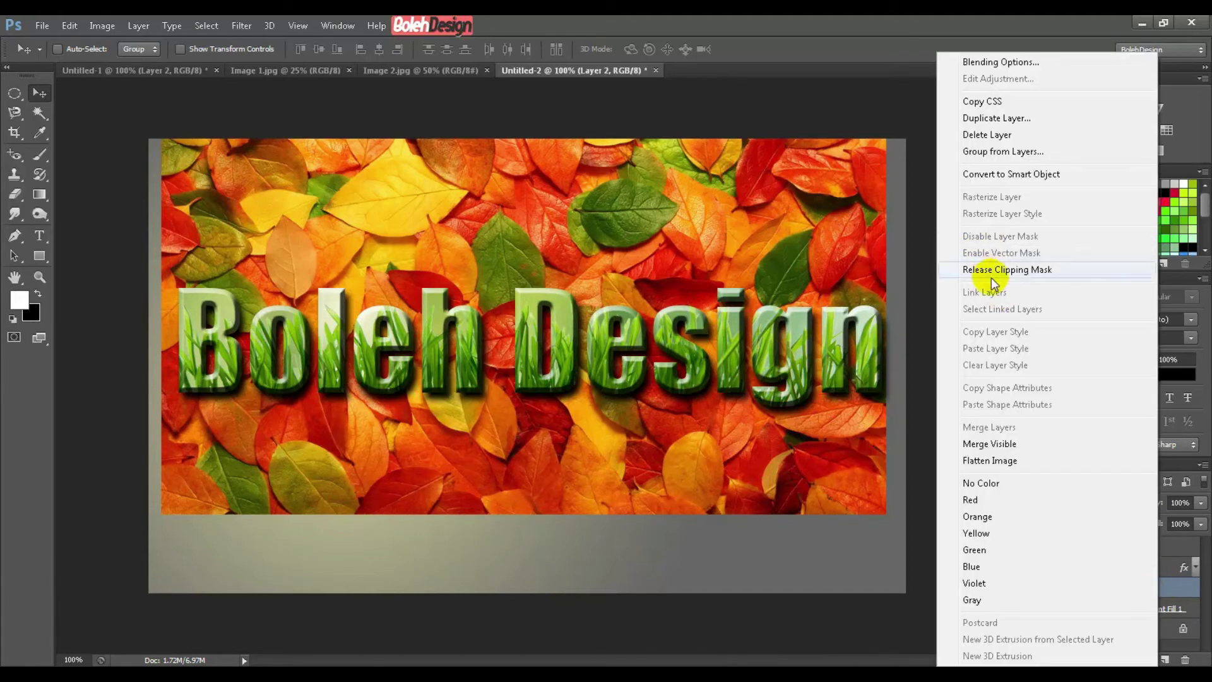
left_click(998, 269)
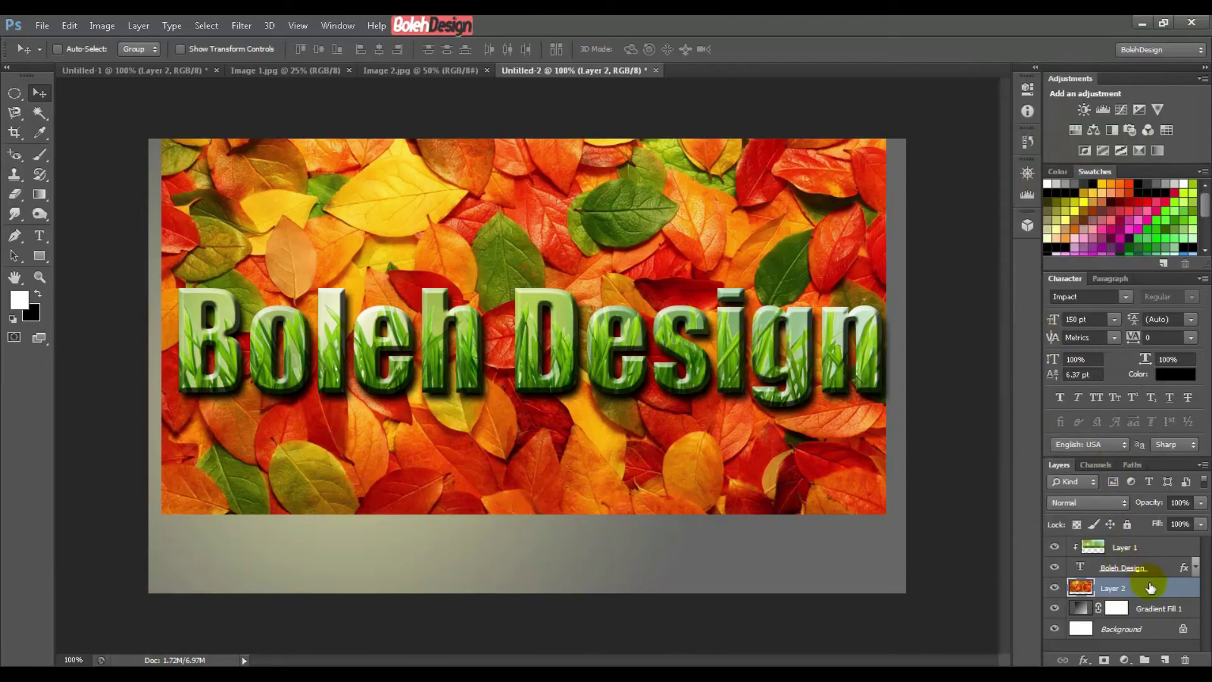
Step: Move Layer 2 back above the text, hide grass Layer 1, and pick the Rectangle tool
left_click_drag(1149, 587, 1136, 558)
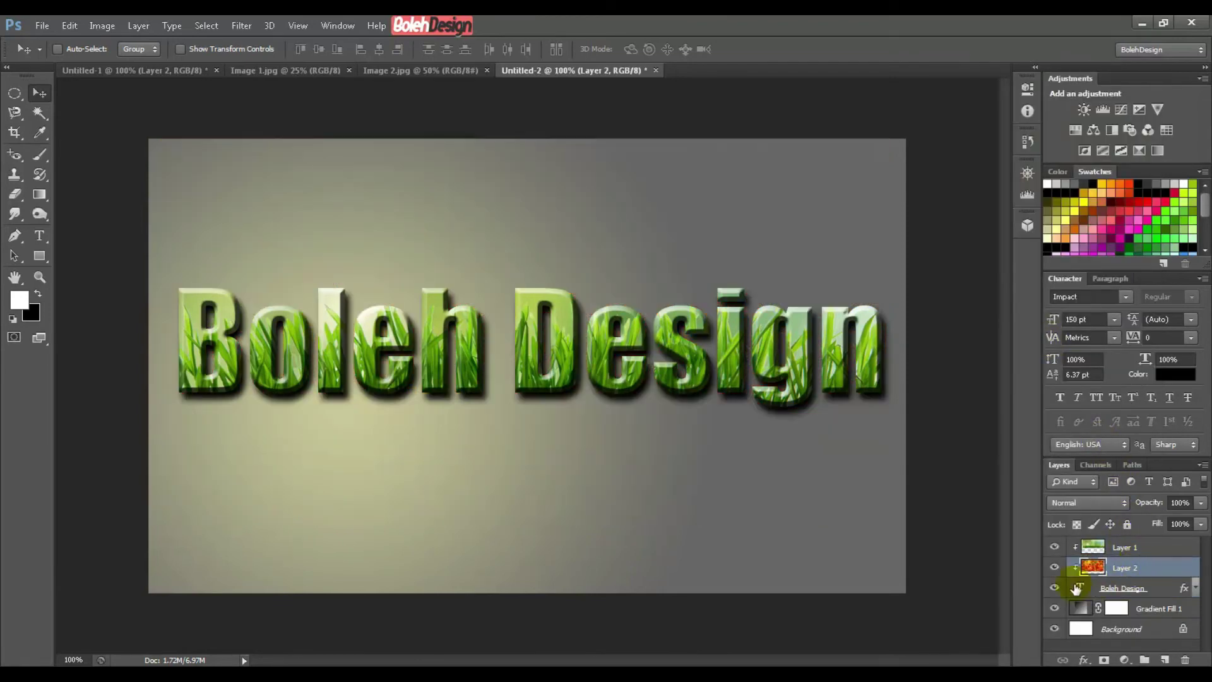
left_click(1053, 547)
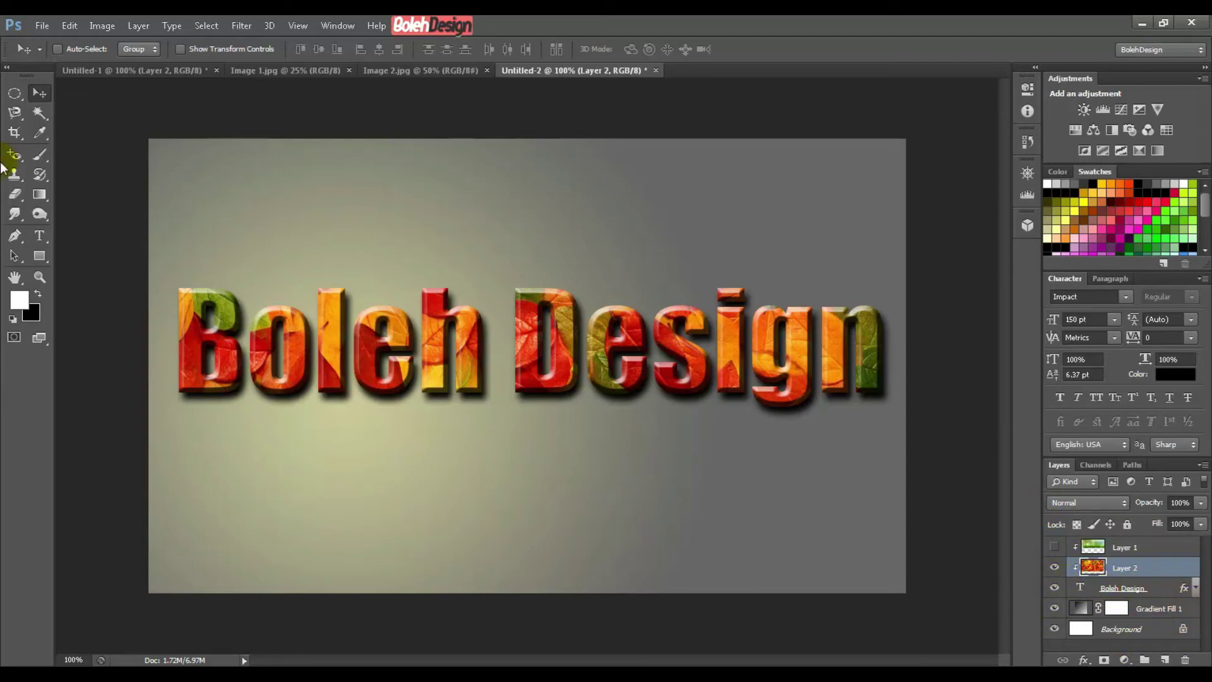
left_click(40, 255)
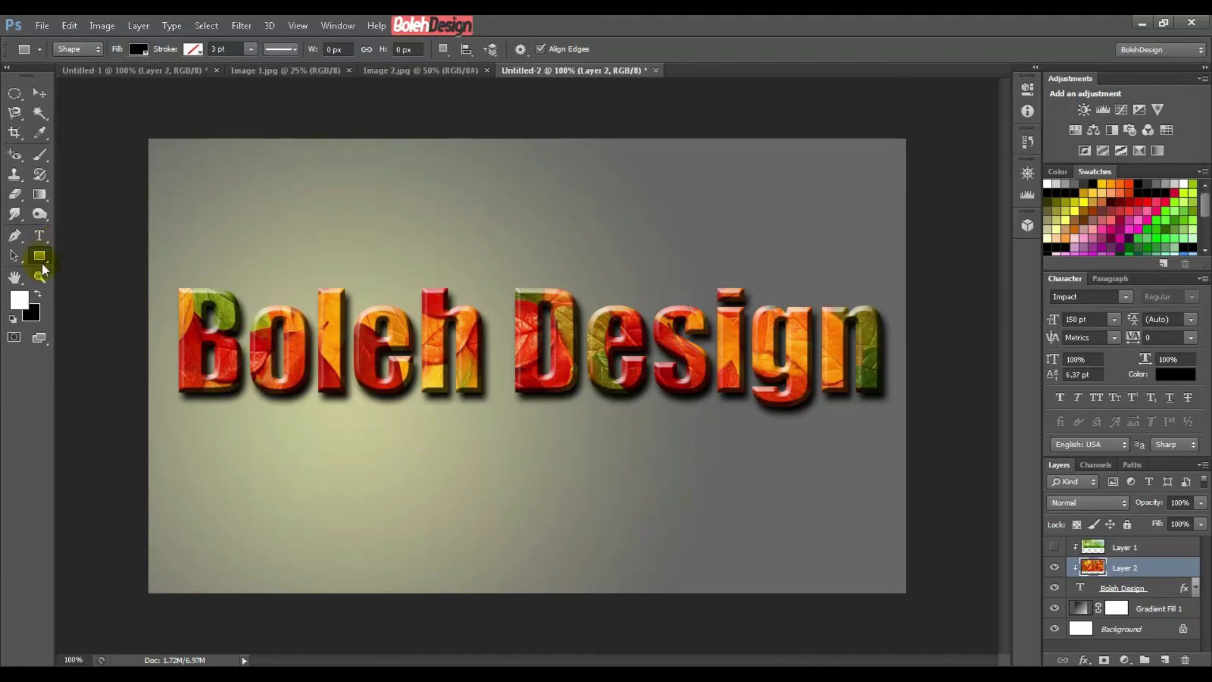
Step: Draw a leaf custom shape, about 137 × 119 px, above the Boleh Design text
right_click(40, 257)
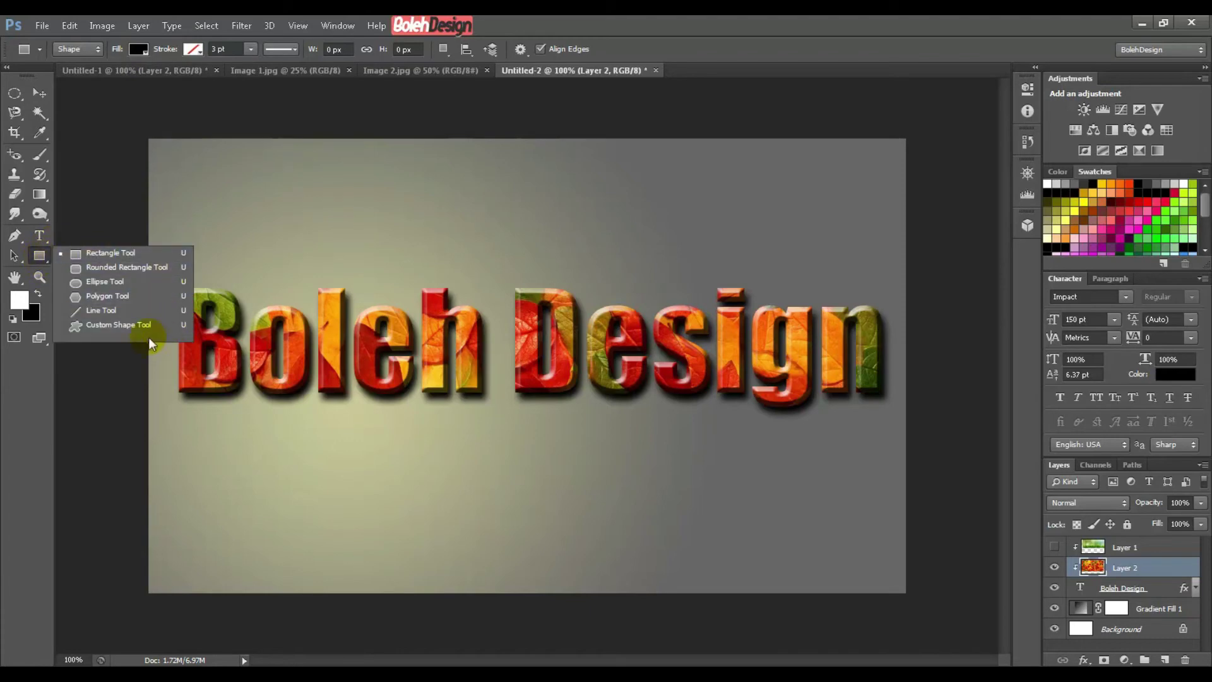
left_click(128, 325)
left_click(588, 51)
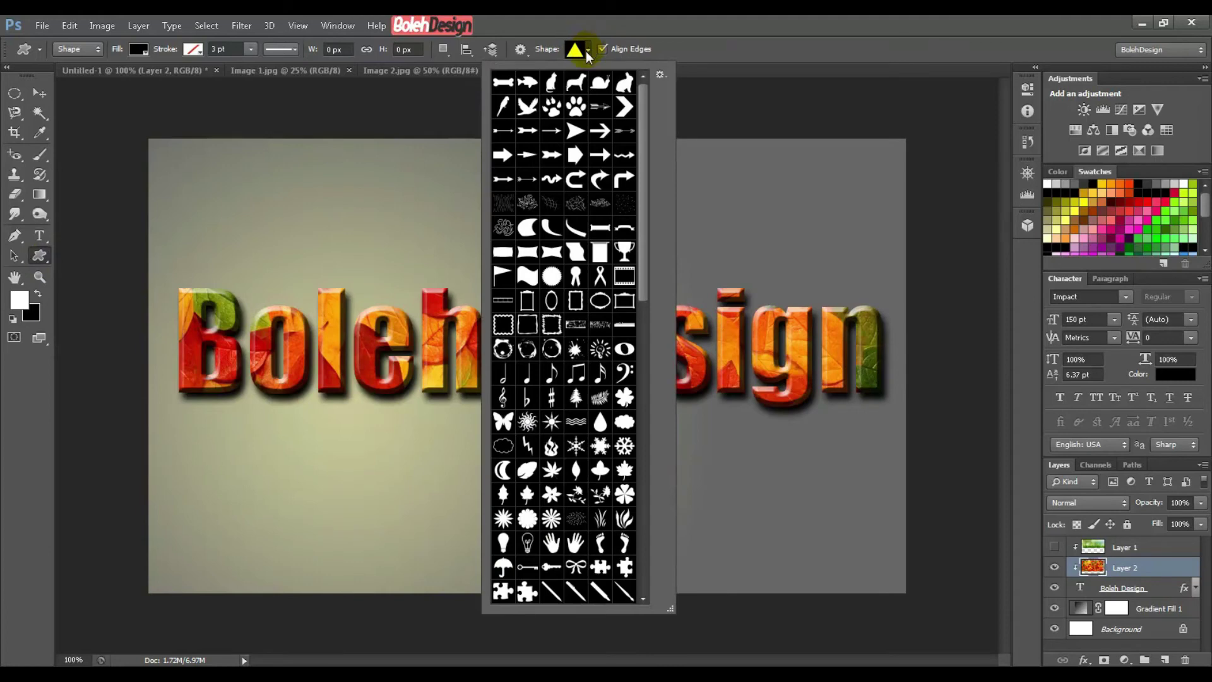
left_click(527, 470)
mouse_move(403, 195)
left_mouse_down()
mouse_move(515, 293)
mouse_move(486, 264)
left_mouse_up()
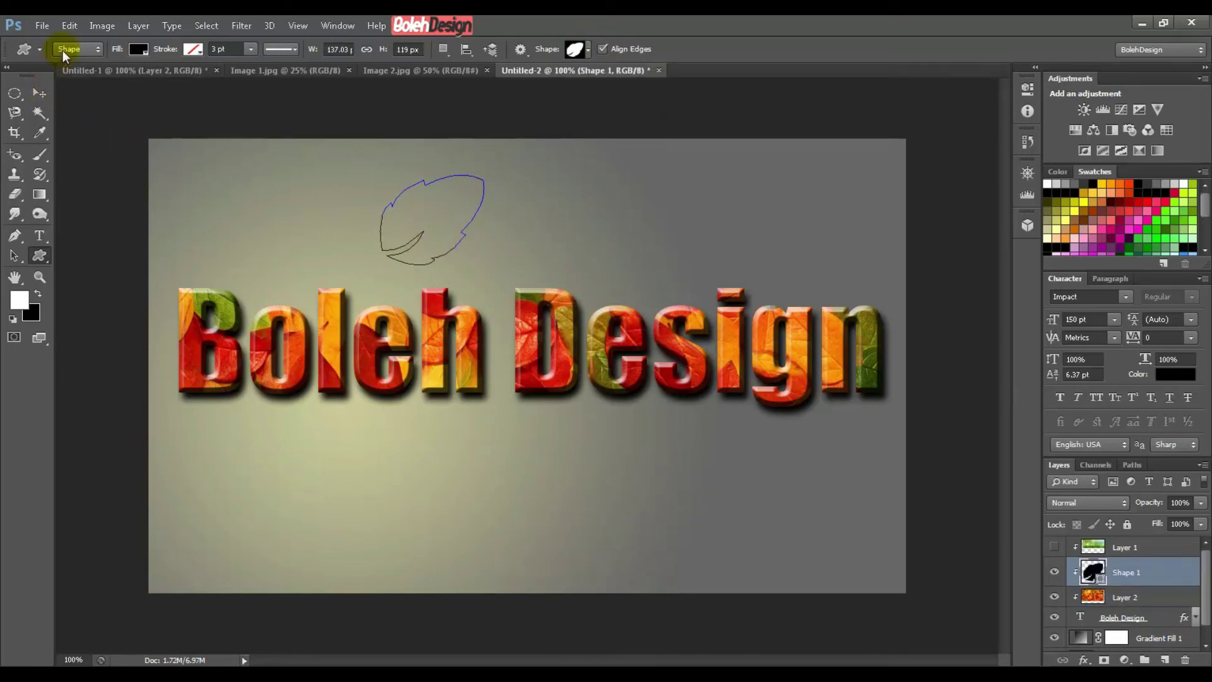
Step: Release Shape 1's clipping mask and move the layer to the top of the stack
left_click(42, 90)
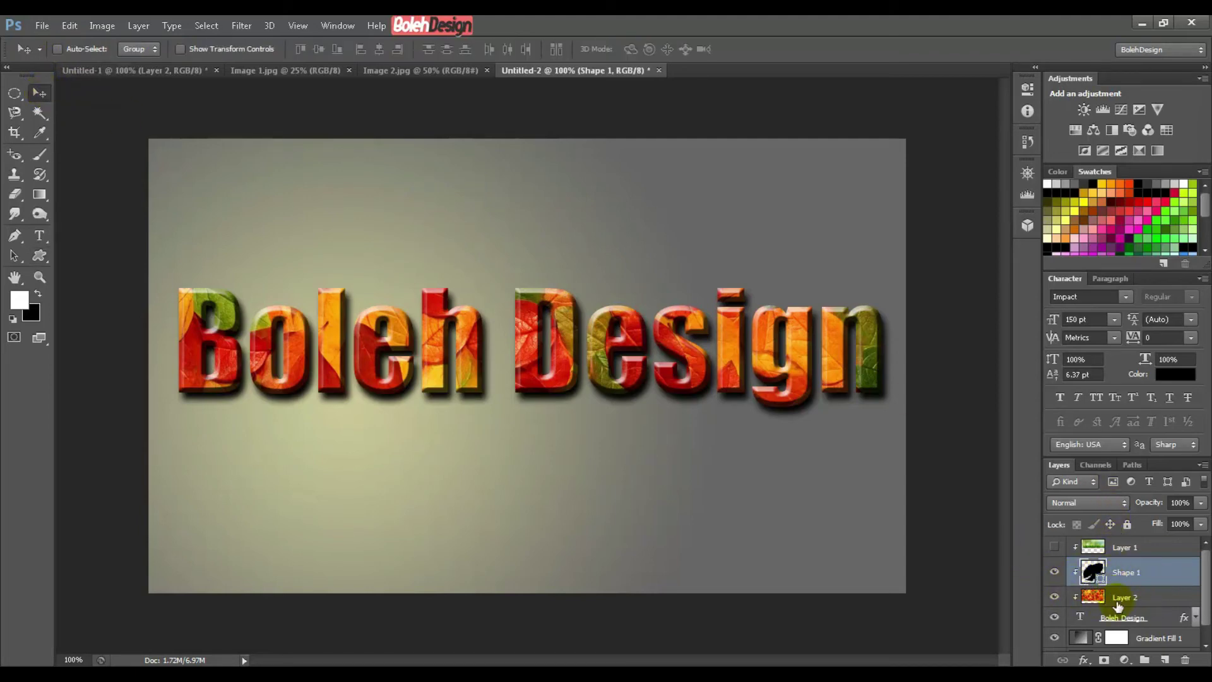
right_click(1182, 576)
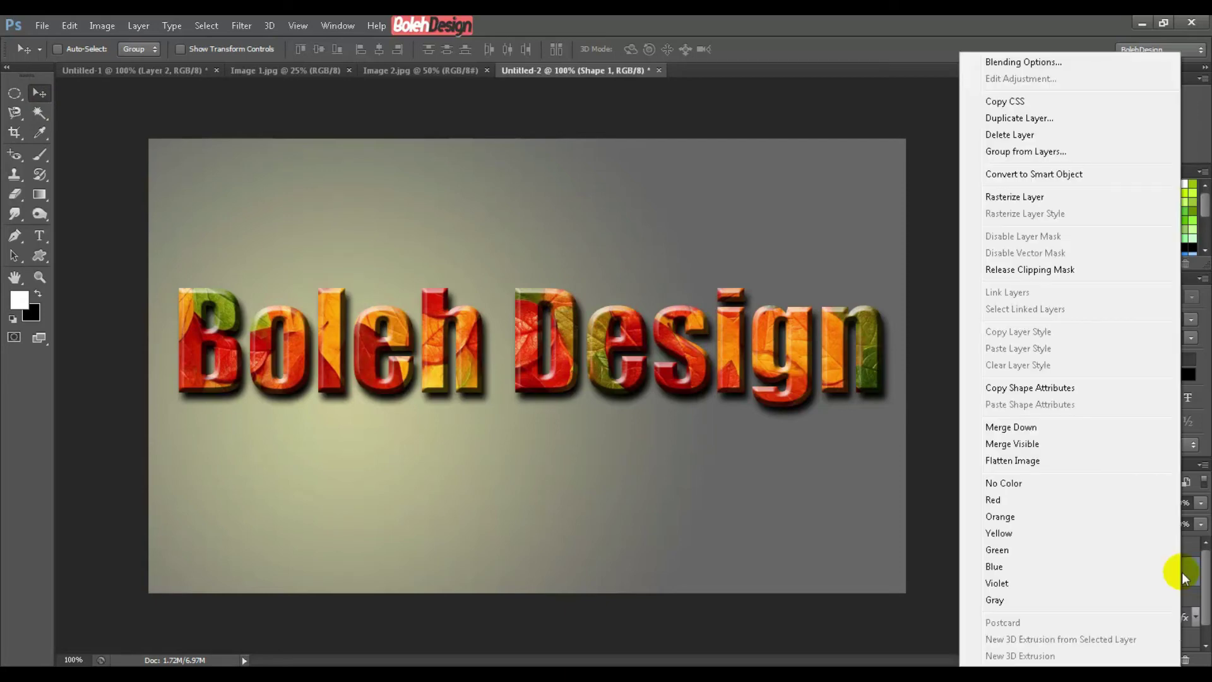
left_click(1053, 270)
left_click_drag(1150, 570, 1149, 537)
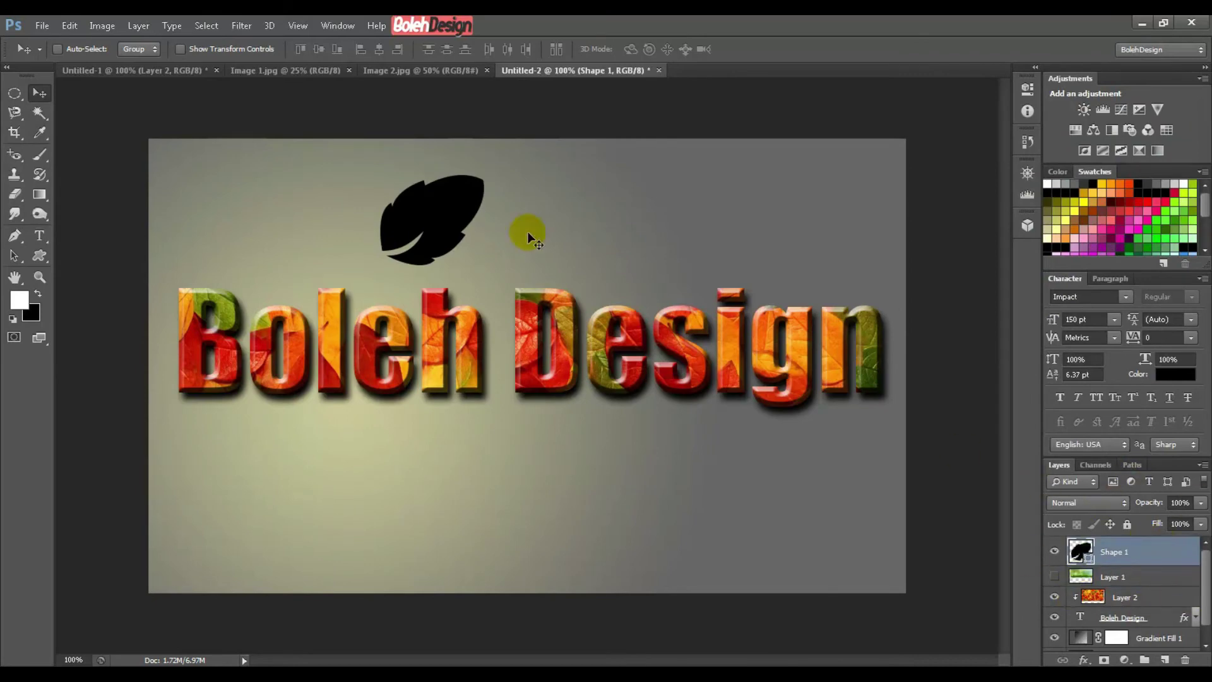
Step: Centre the black leaf below the Boleh Design text, then glance at the Image 2.jpg photo
left_click_drag(452, 225, 576, 489)
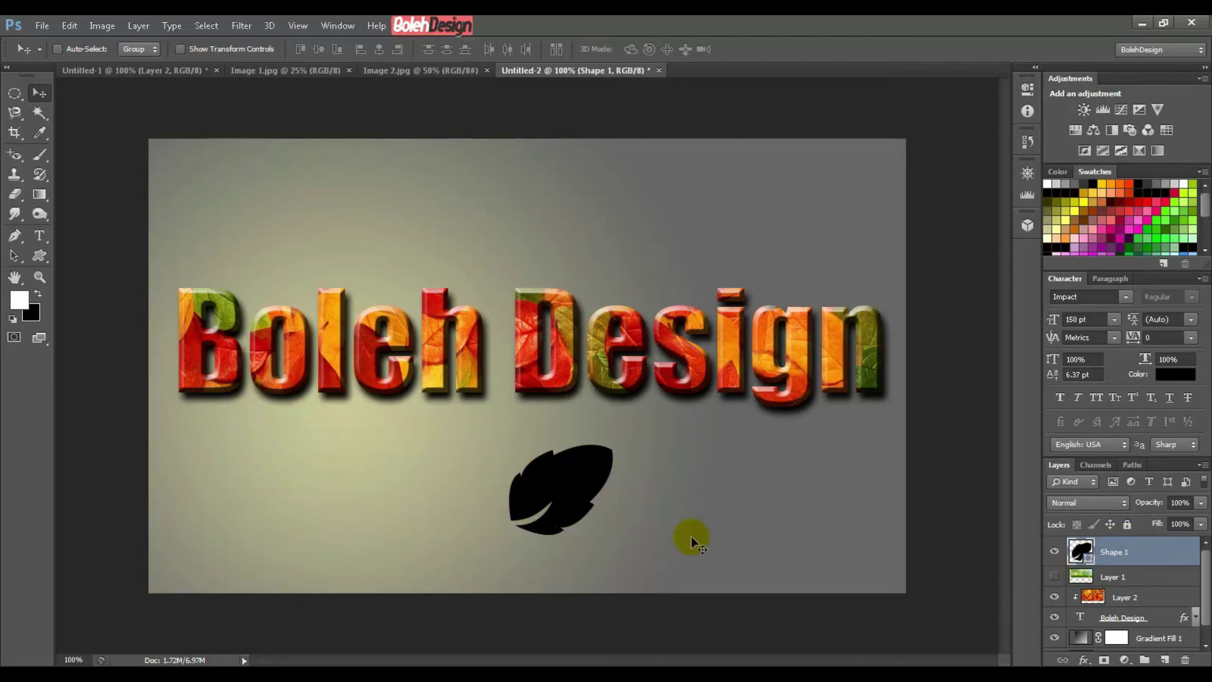
mouse_move(555, 488)
left_mouse_down()
mouse_move(519, 467)
mouse_move(551, 465)
left_mouse_up()
left_click(646, 507)
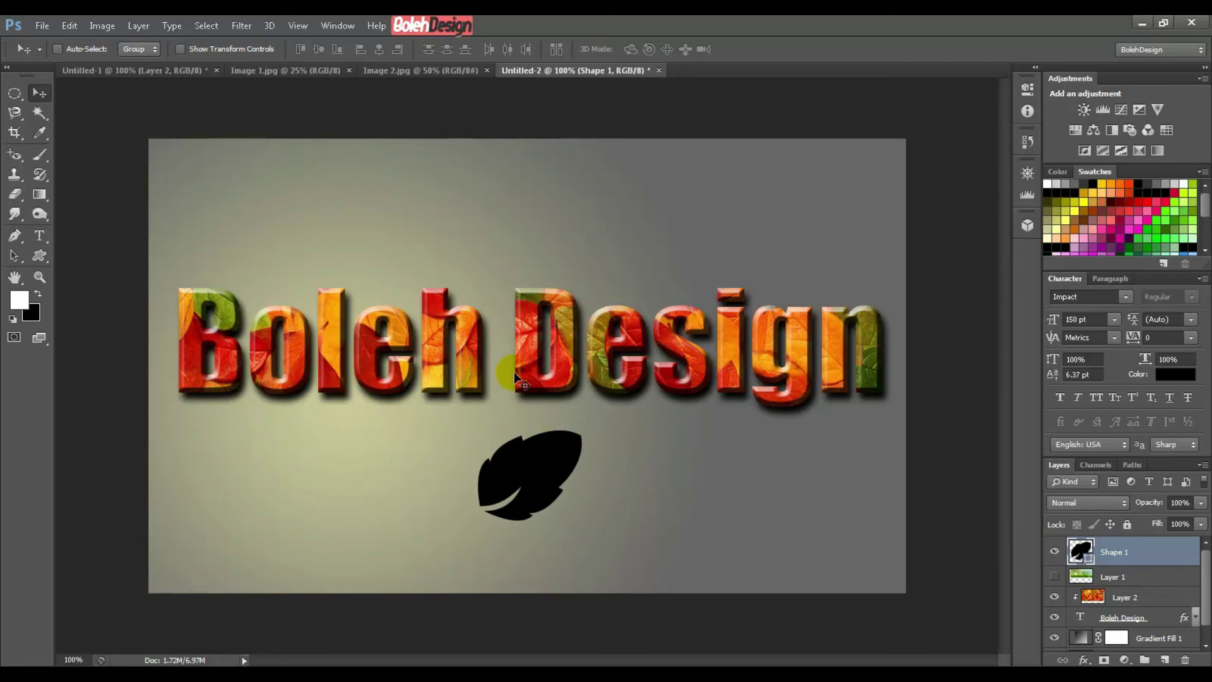
left_click(525, 323)
left_click(387, 70)
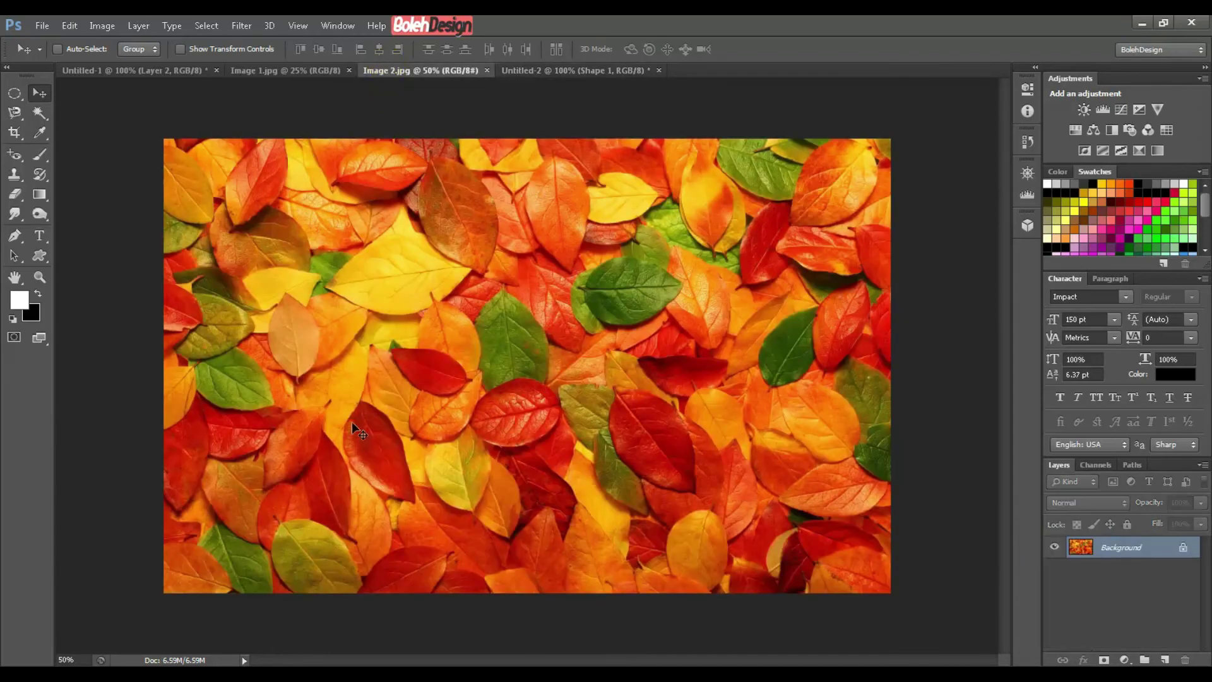
left_click(542, 66)
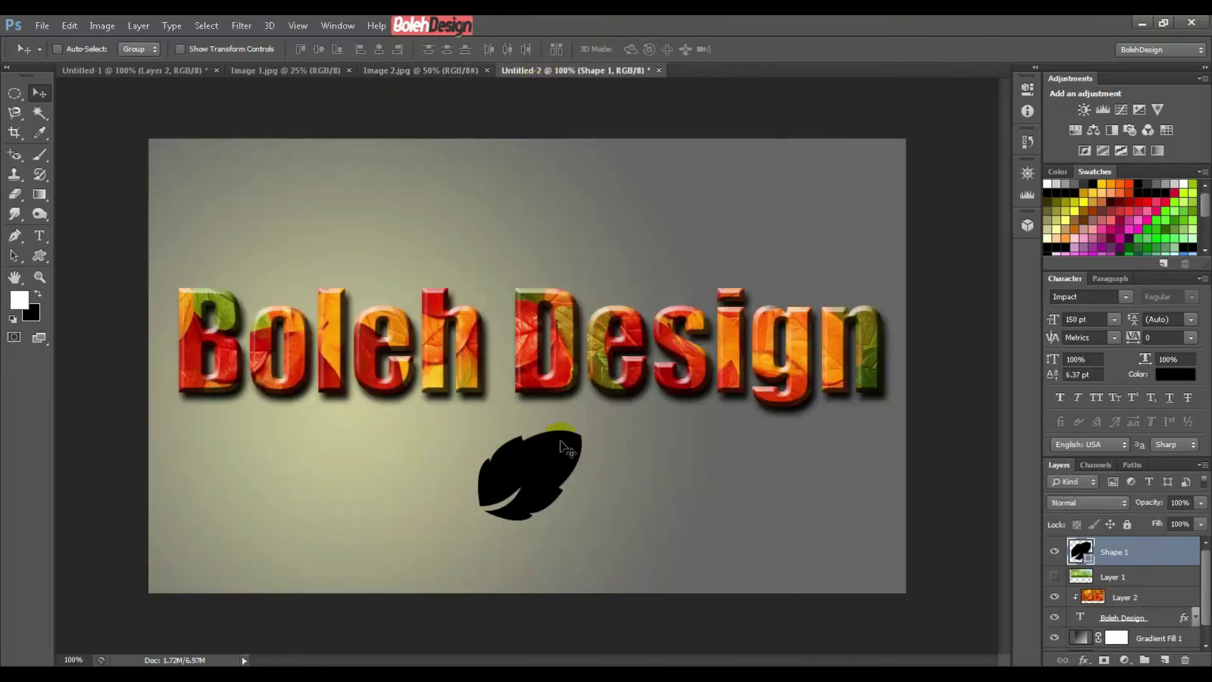
Step: Switch between the Image 2.jpg leaves photo and the Untitled-2 document to bring the photo across
left_click(424, 65)
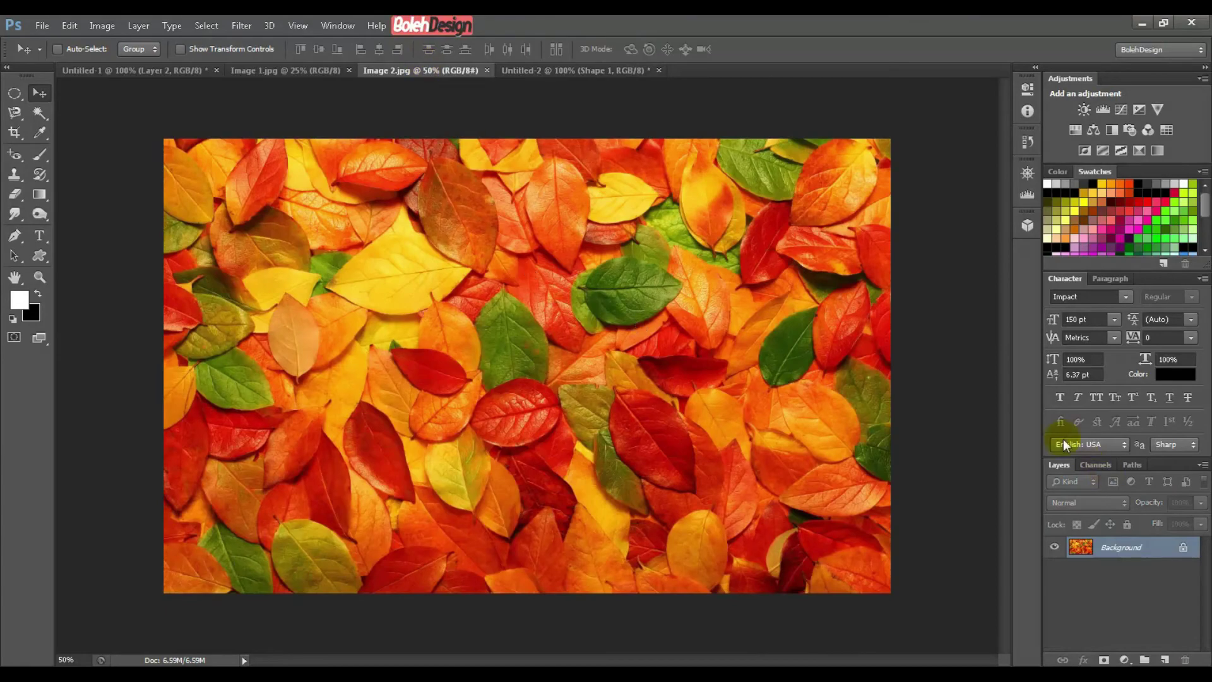
left_click(608, 77)
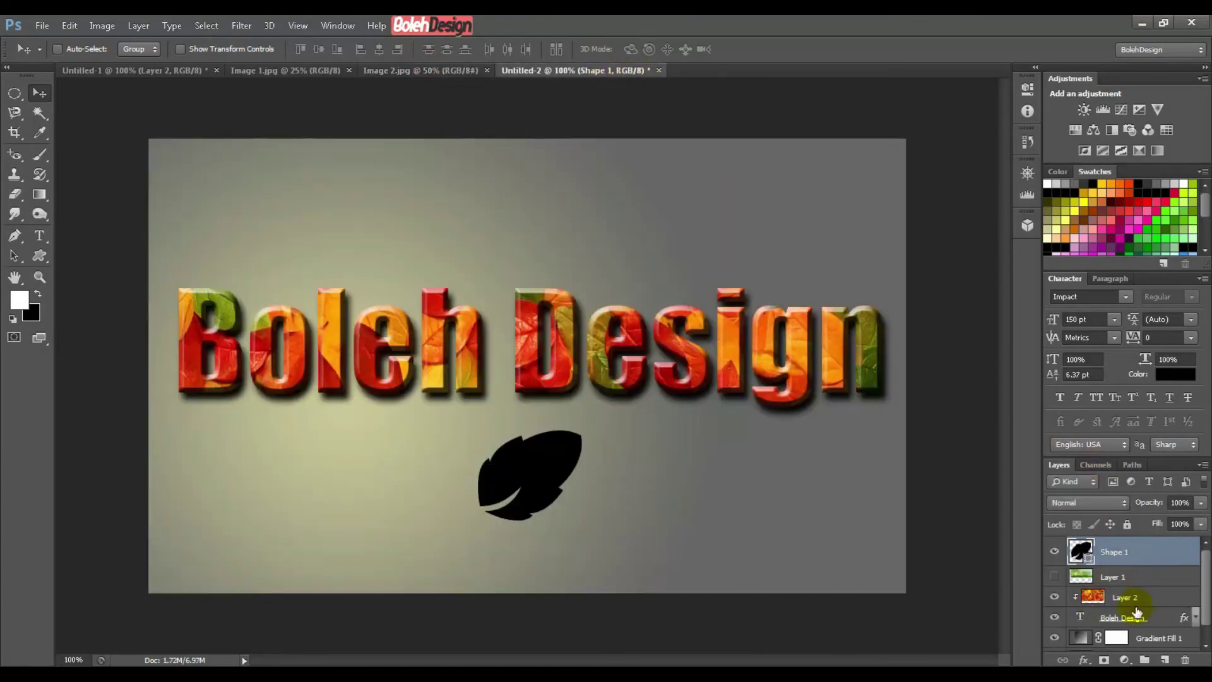
left_click(459, 68)
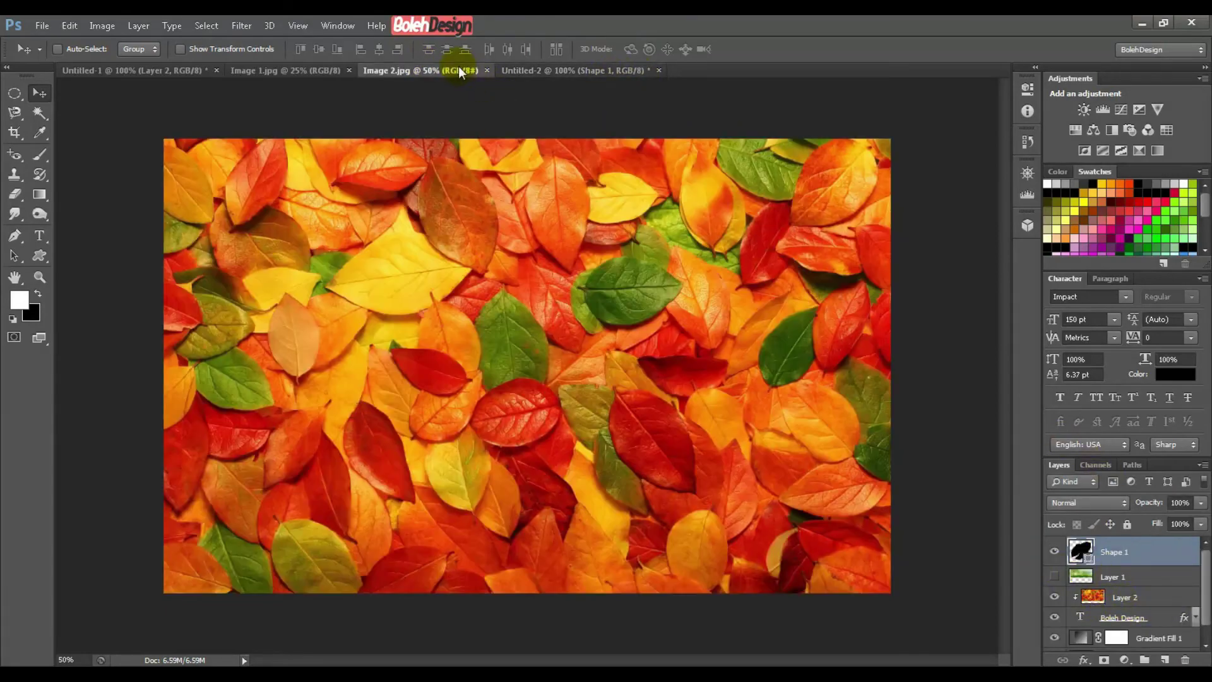
left_click(578, 70)
Step: Paste the leaves photo as Layer 3, scale it to 30%, and move it up and left
key("ctrl+v")
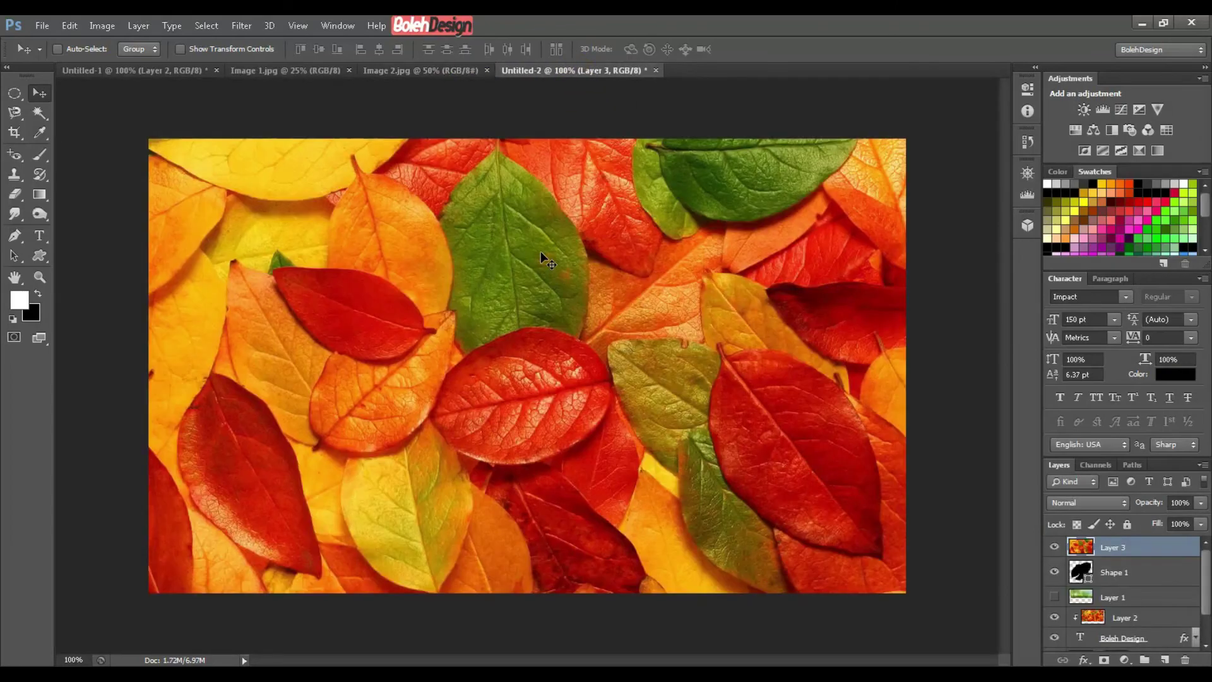
key("ctrl+t")
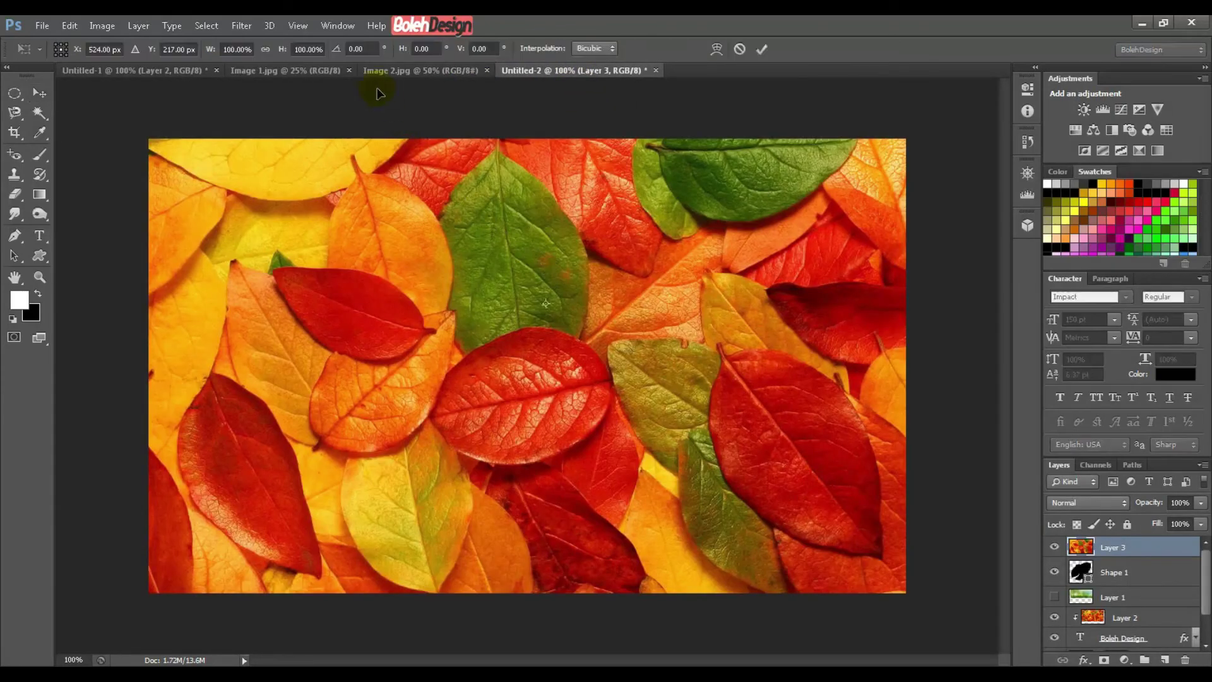
left_click(229, 44)
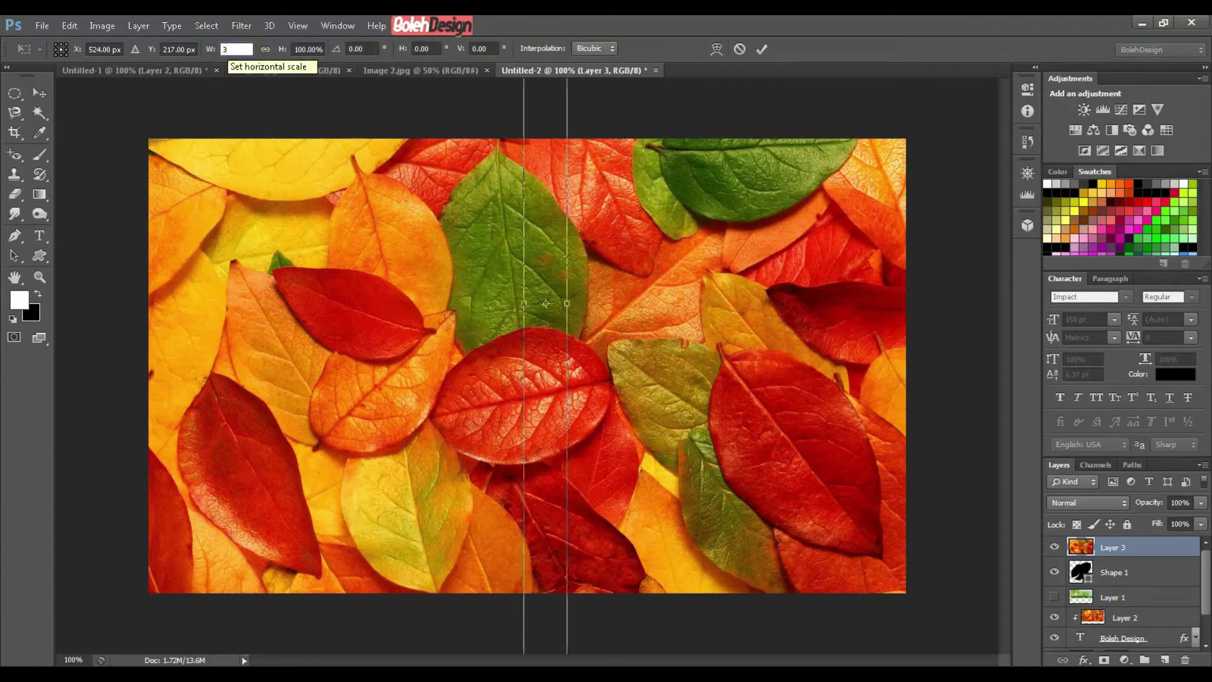
type("30")
key("Tab")
type("30")
left_click(228, 45)
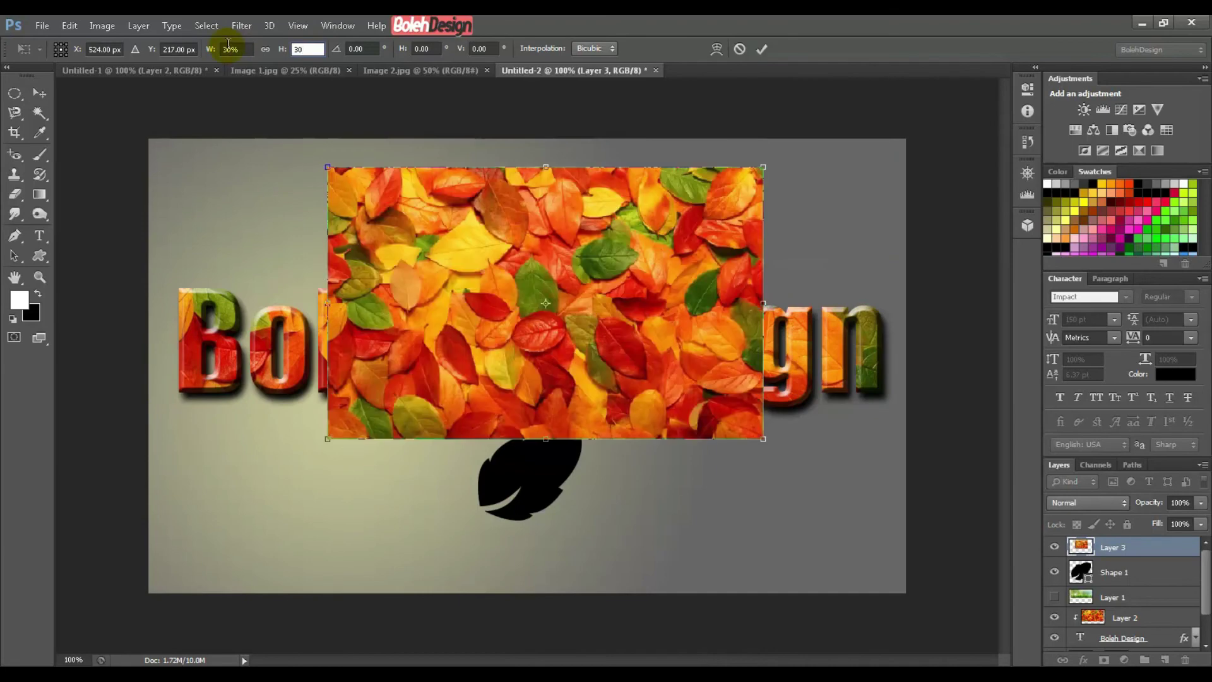
key("Return")
key("Return")
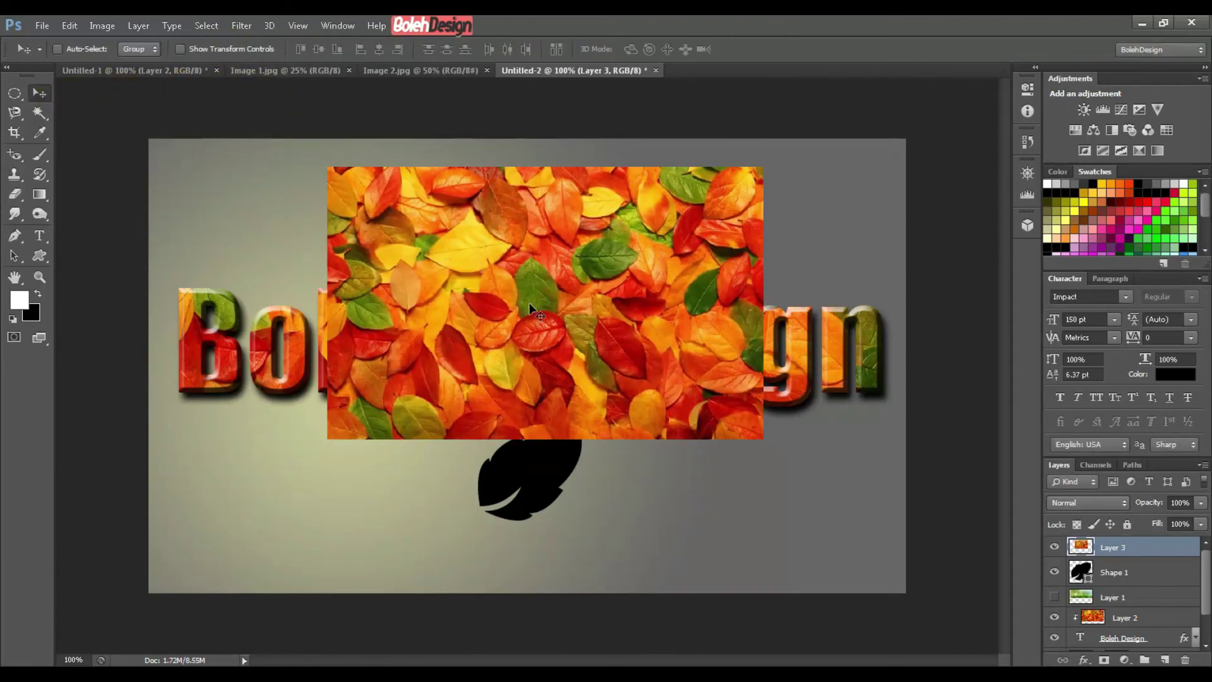
left_click_drag(643, 297, 669, 297)
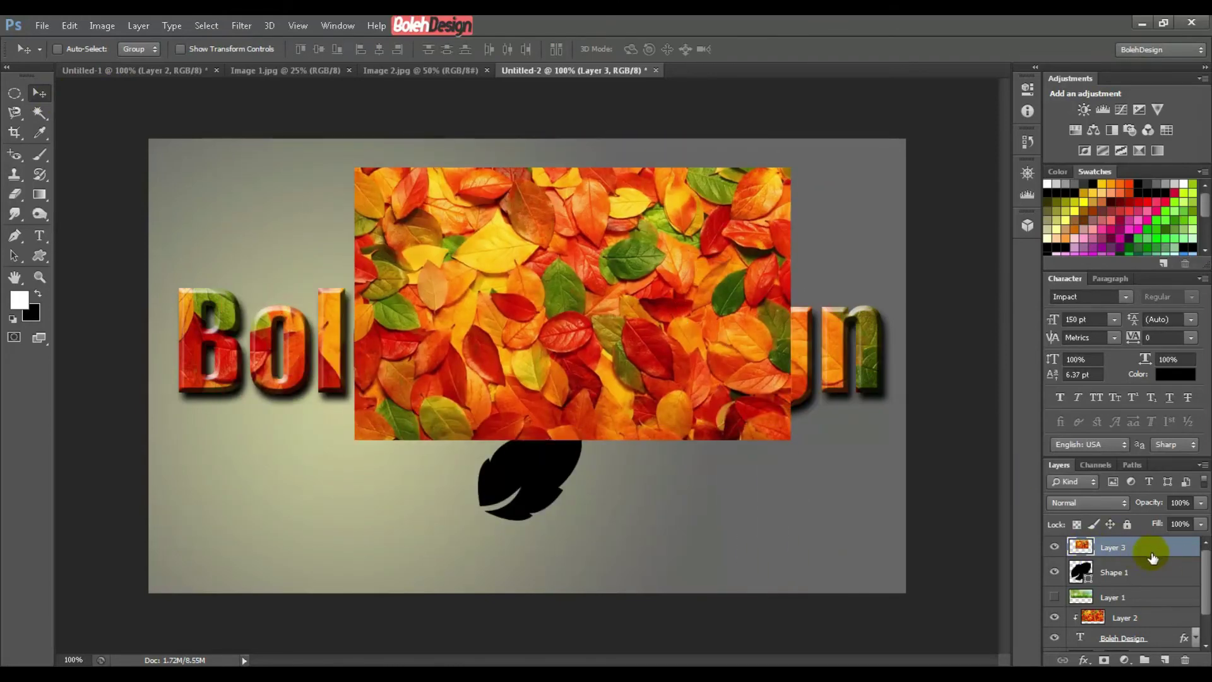
left_click_drag(635, 376, 548, 333)
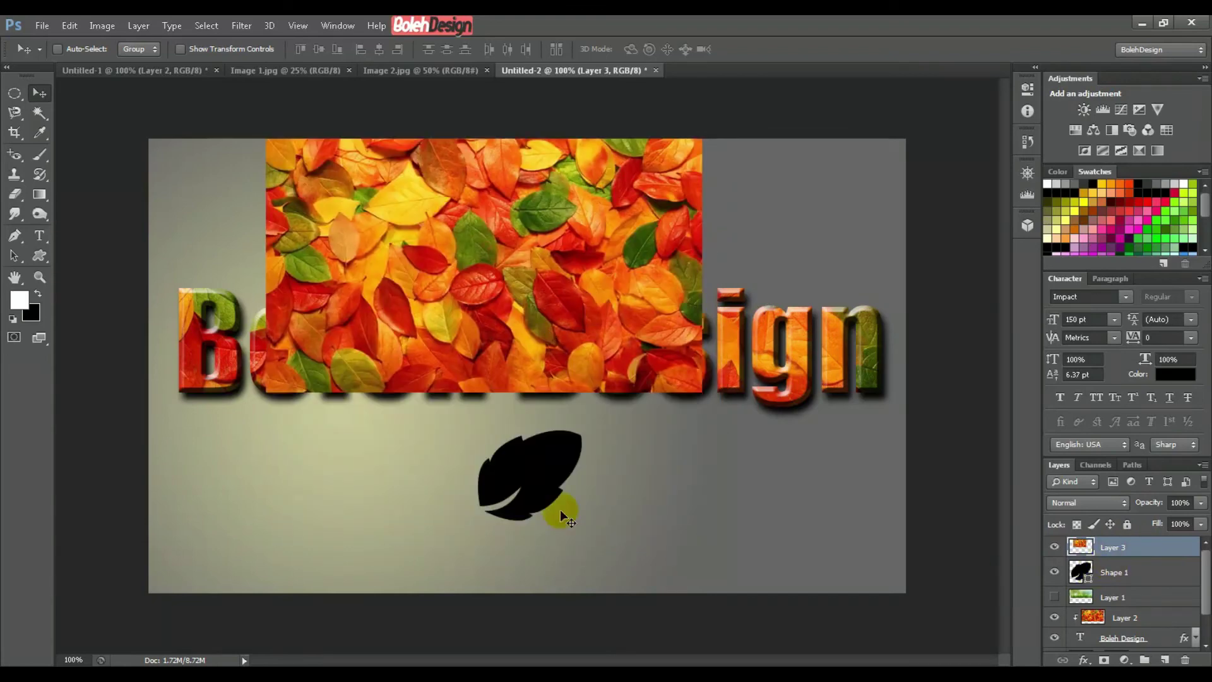
Step: Clip Layer 3 to the layer below and try moving the texture, then undo and release it
right_click(1153, 552)
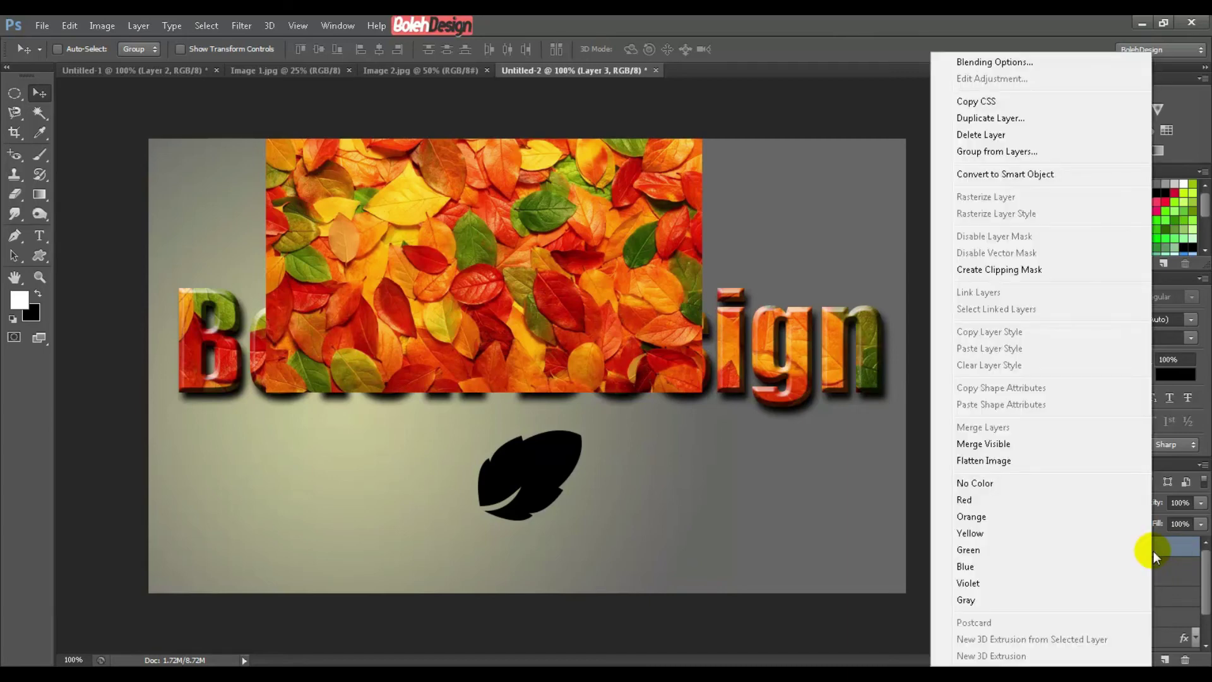
left_click(983, 270)
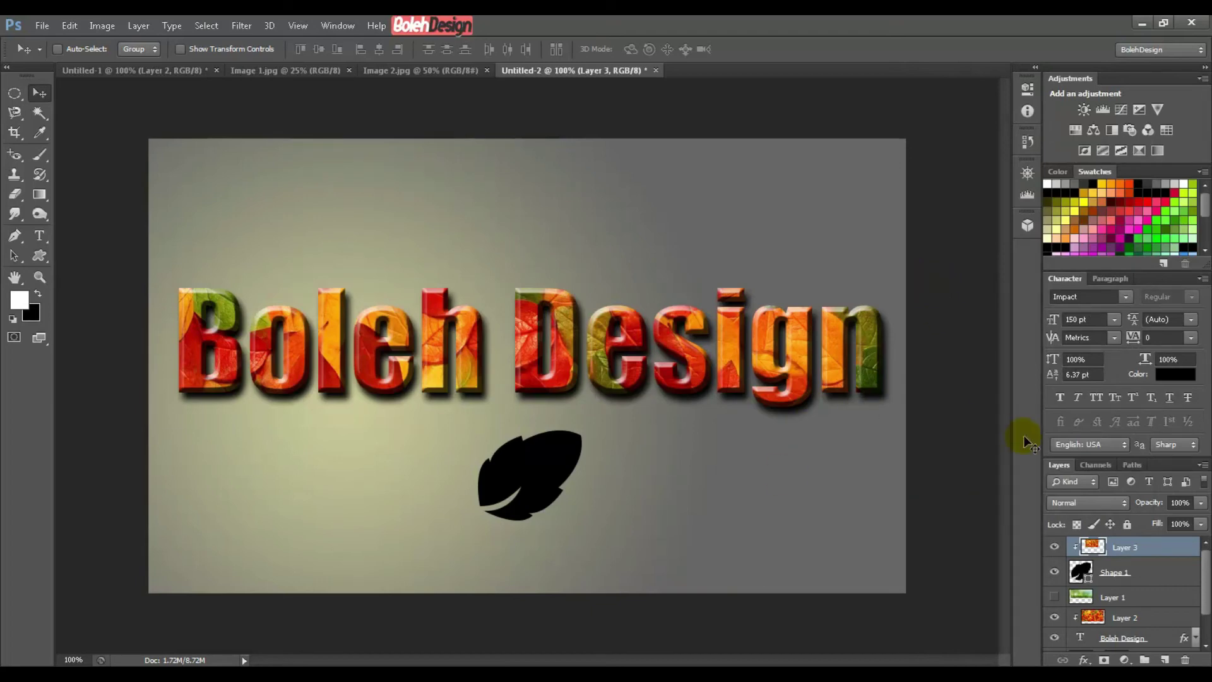
left_click(512, 386)
left_click(732, 466)
left_click(510, 330)
left_click_drag(519, 335, 531, 468)
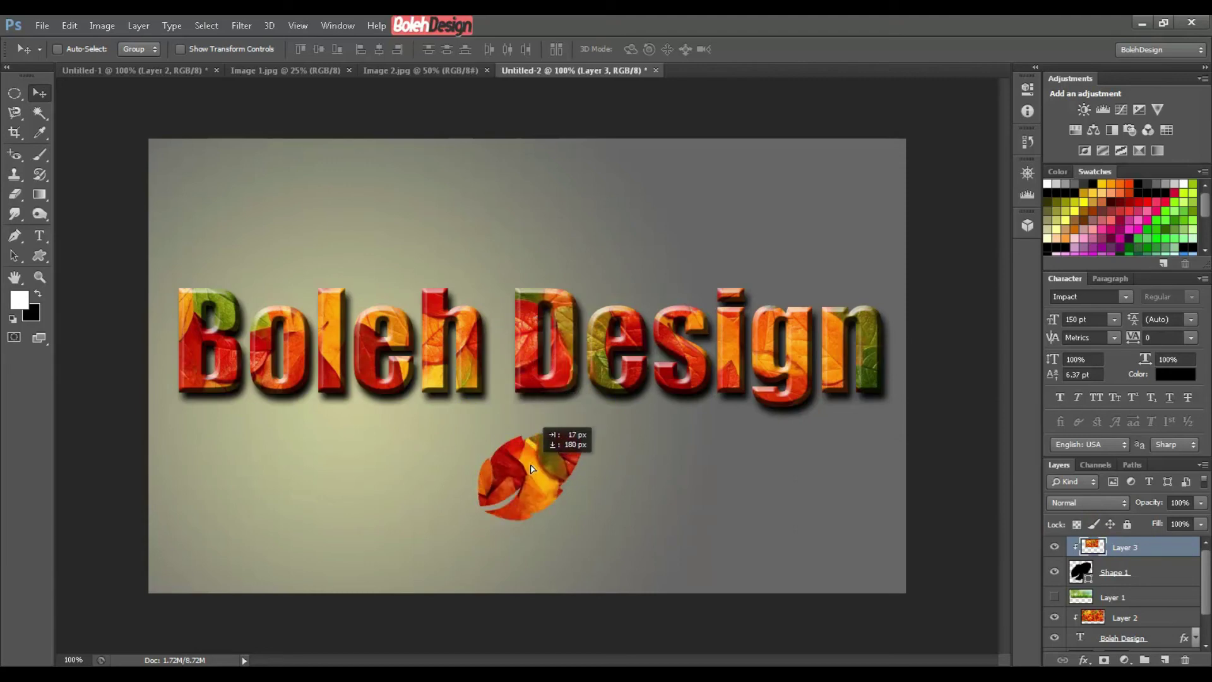
key("ctrl+z")
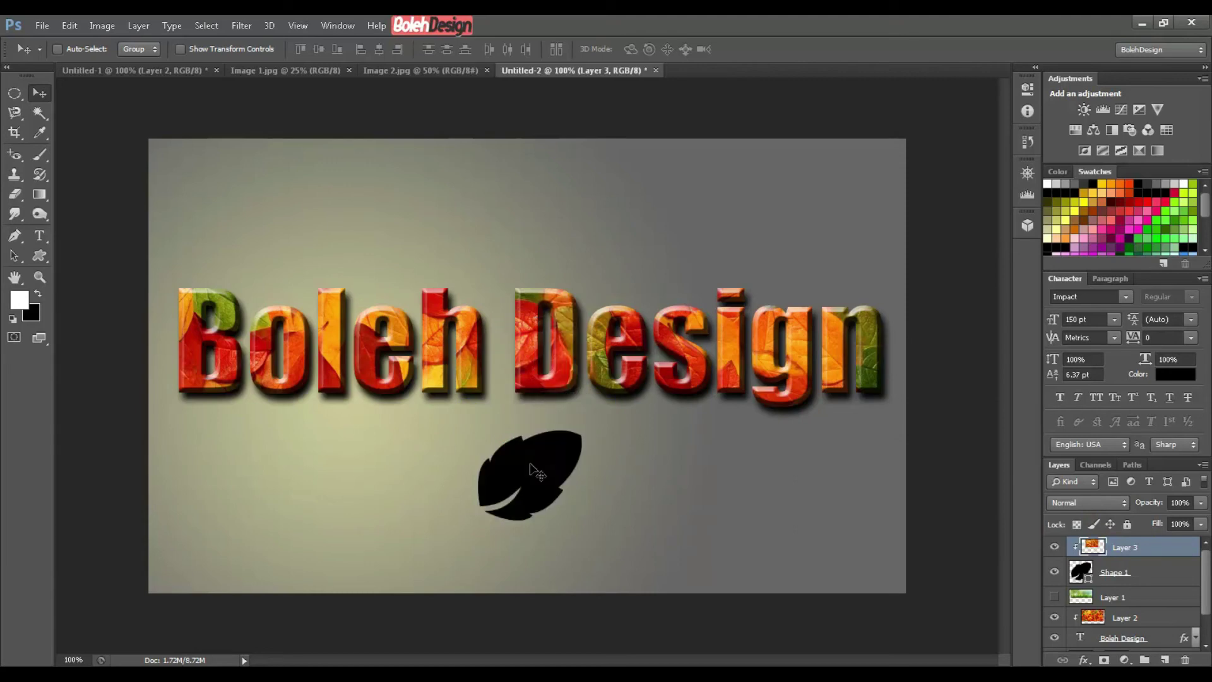
key("ctrl+alt+g")
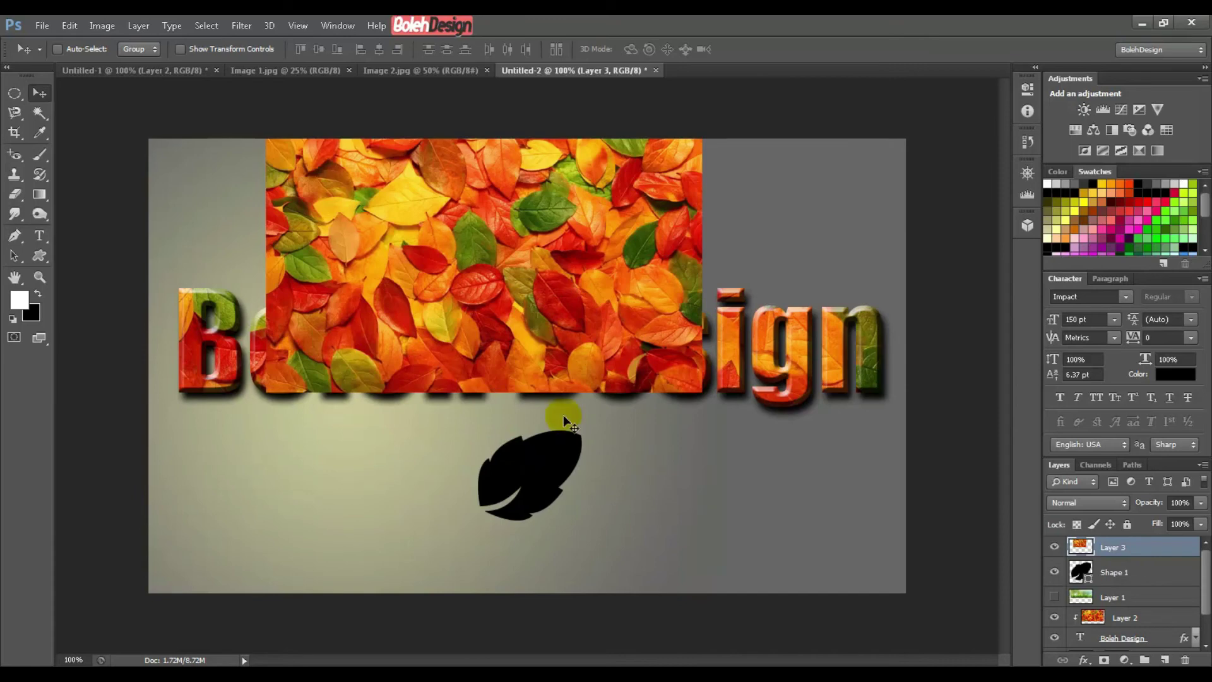
Step: Move the leaf photo over the leaf shape, clip it to Shape 1, and position the texture
left_click_drag(485, 322, 507, 494)
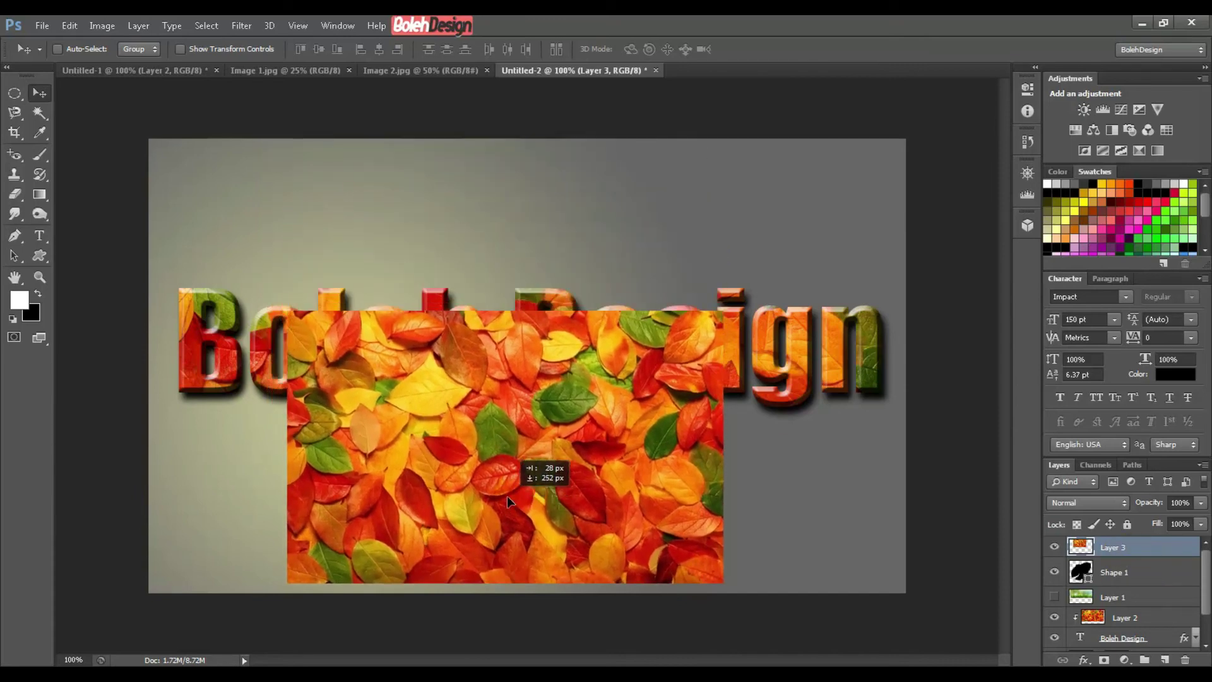
right_click(1144, 548)
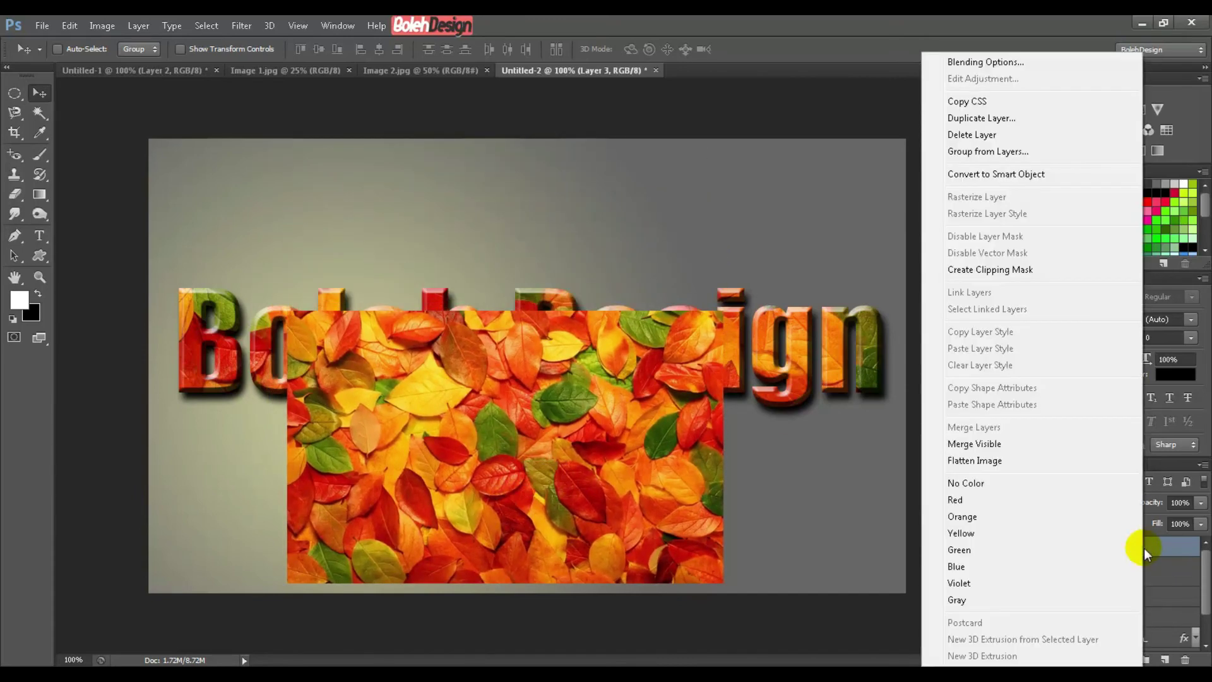
left_click(992, 272)
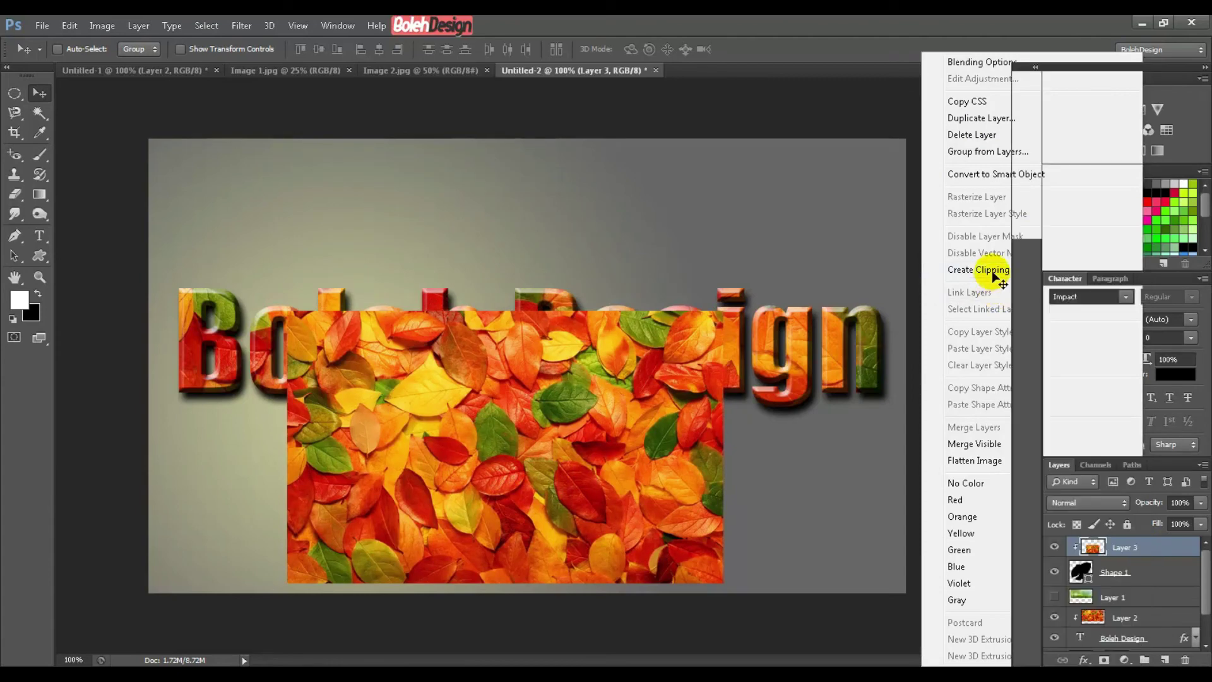
left_click_drag(488, 496, 548, 466)
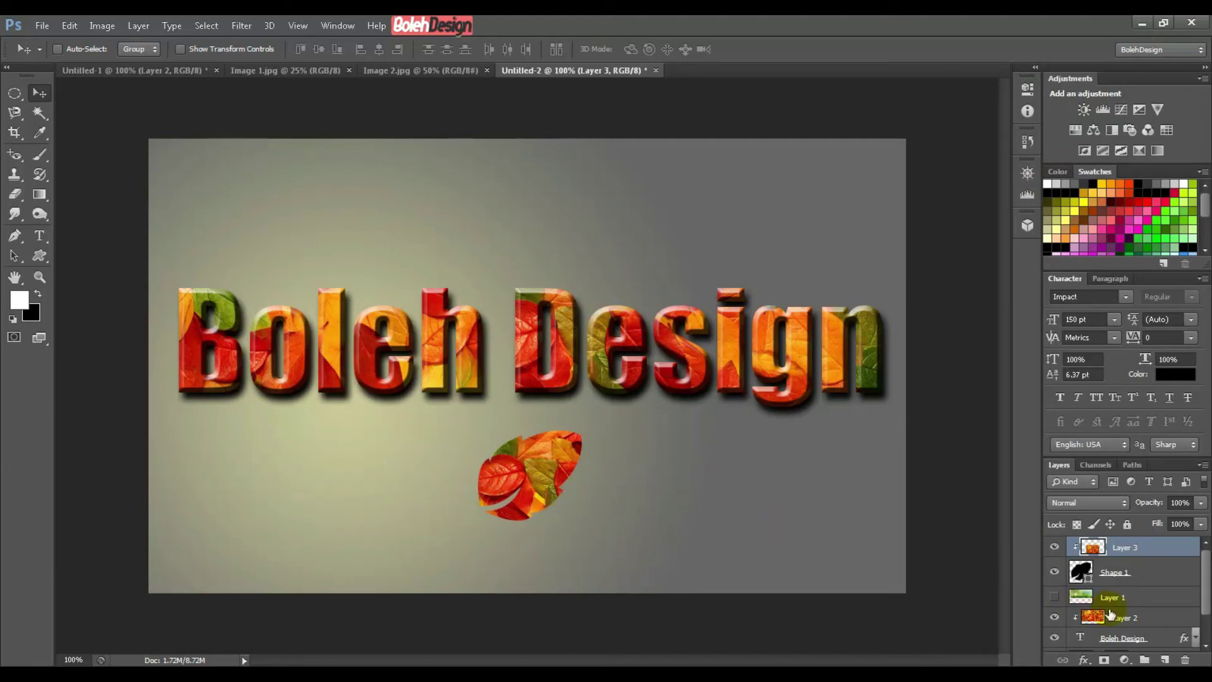
Step: Hide the leaf-photo text fill Layer 2 and clip grass Layer 1 to the text
scroll(1134, 605, "down", 1)
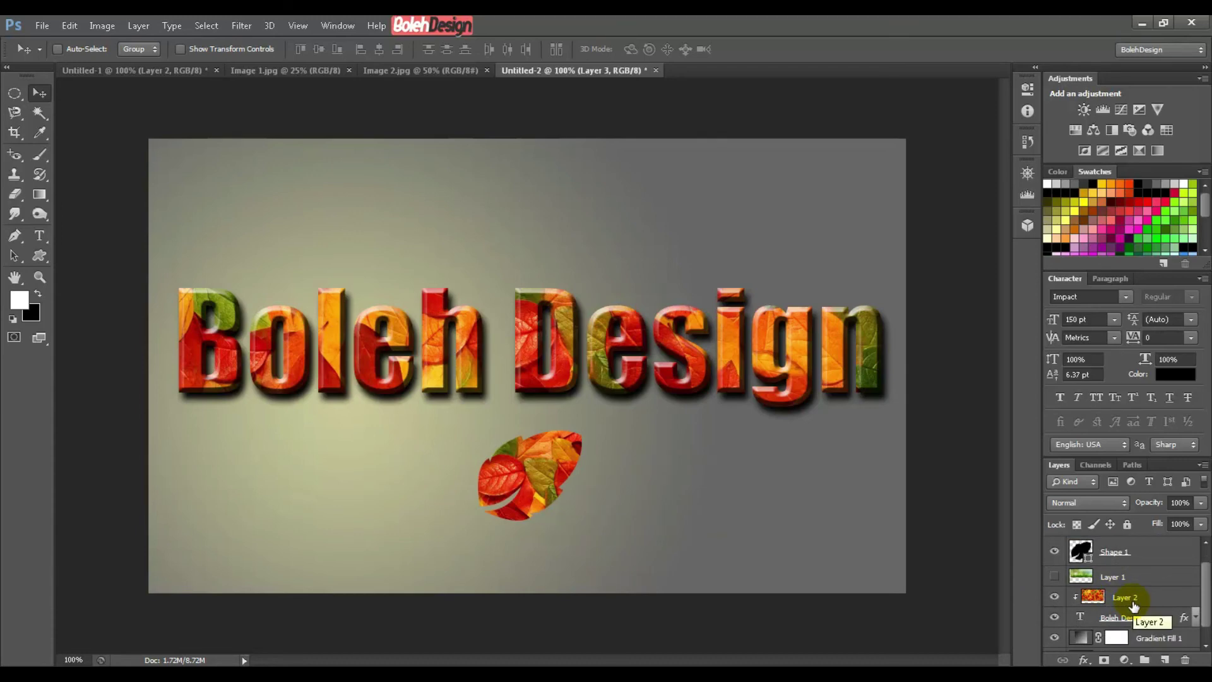
scroll(1133, 605, "up", 1)
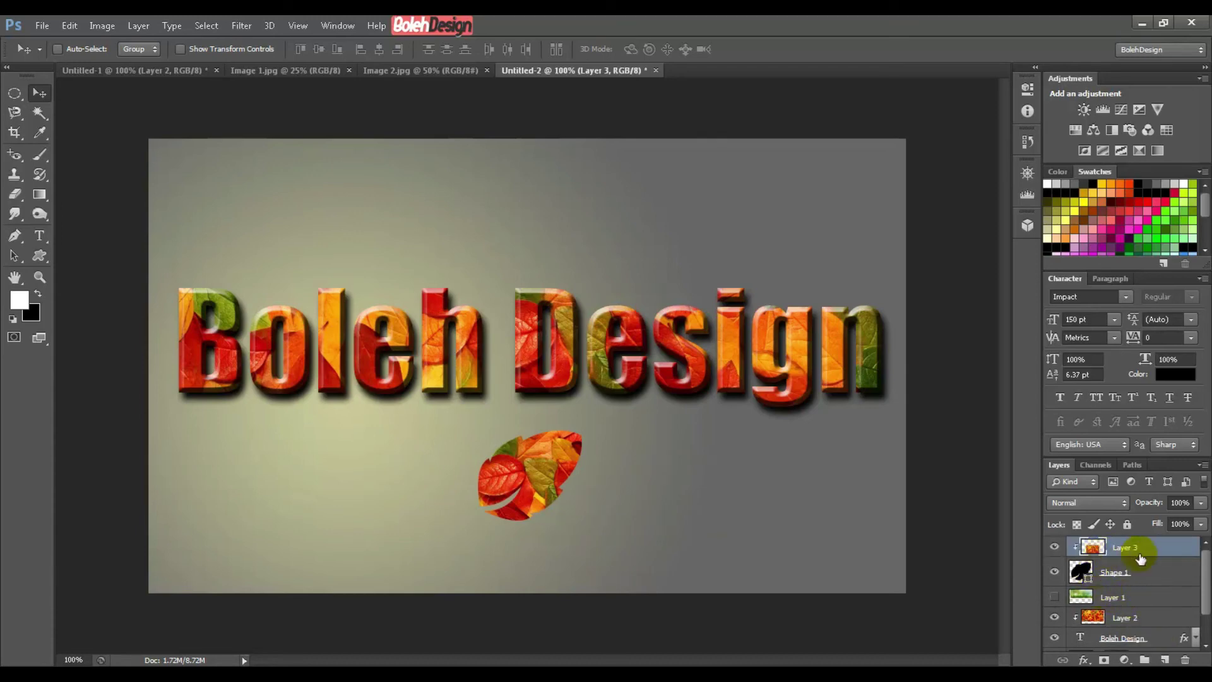
left_click(1054, 618)
left_click(1133, 597)
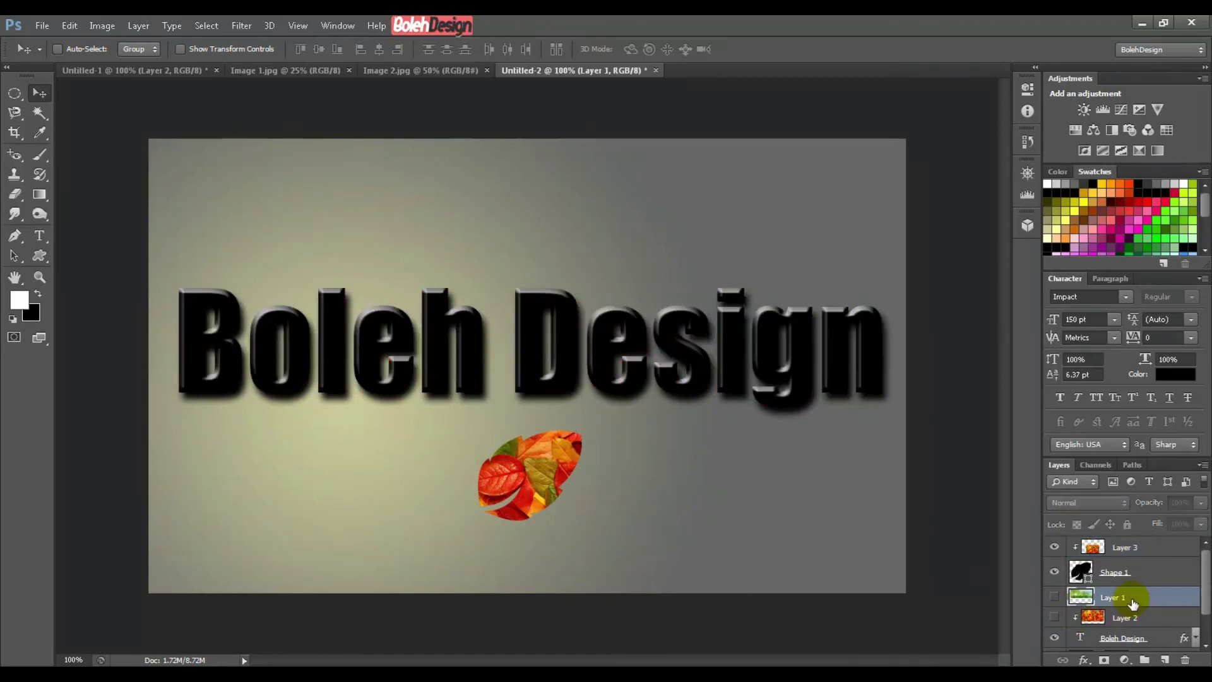
right_click(1137, 599)
left_click(996, 269)
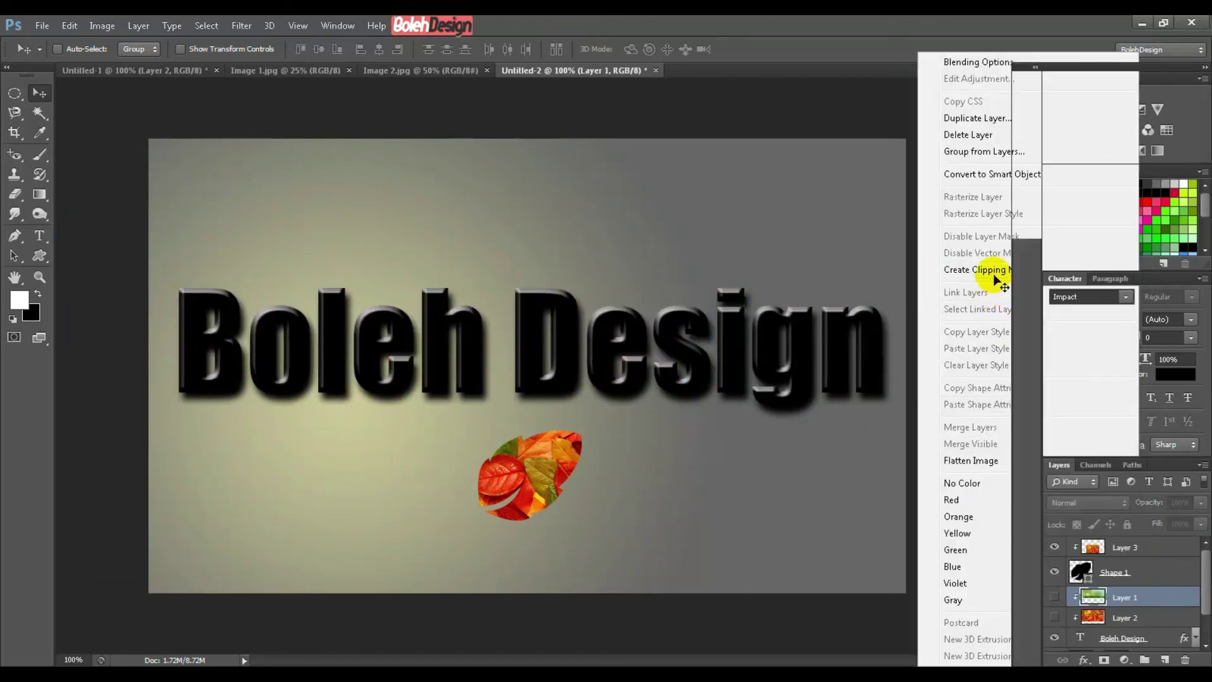
Step: Make Layer 1 visible so grass fills the letters, then select the text layer
scroll(1092, 587, "down", 1)
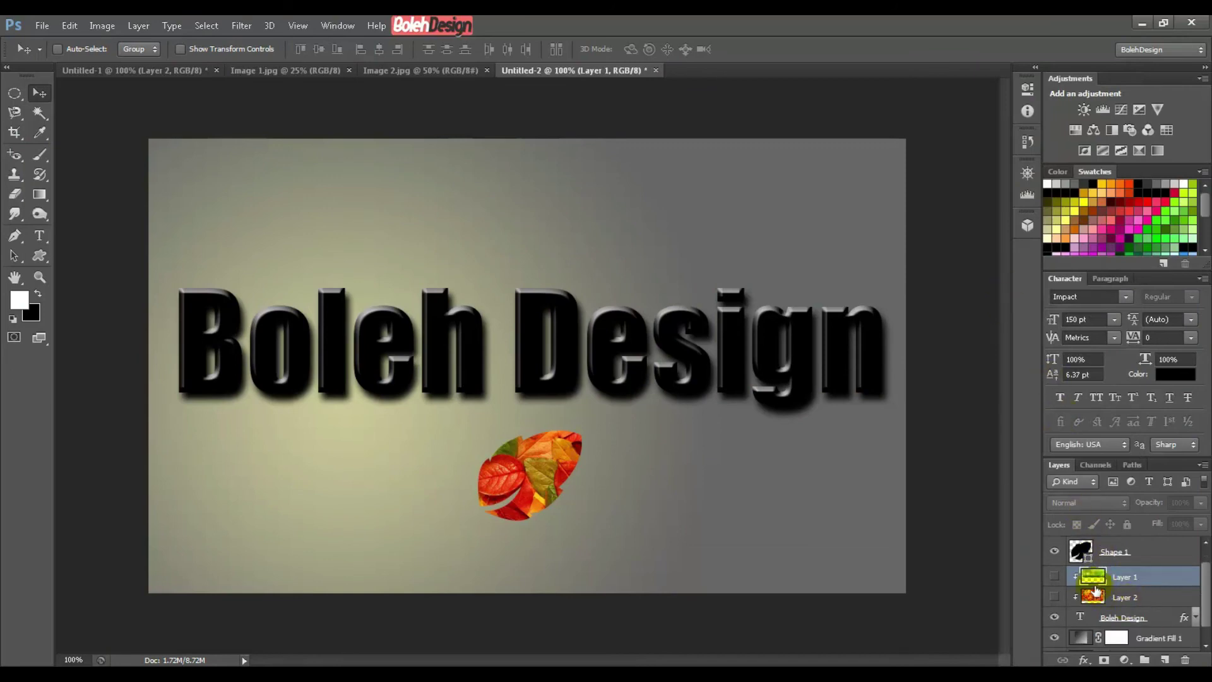
left_click(1054, 577)
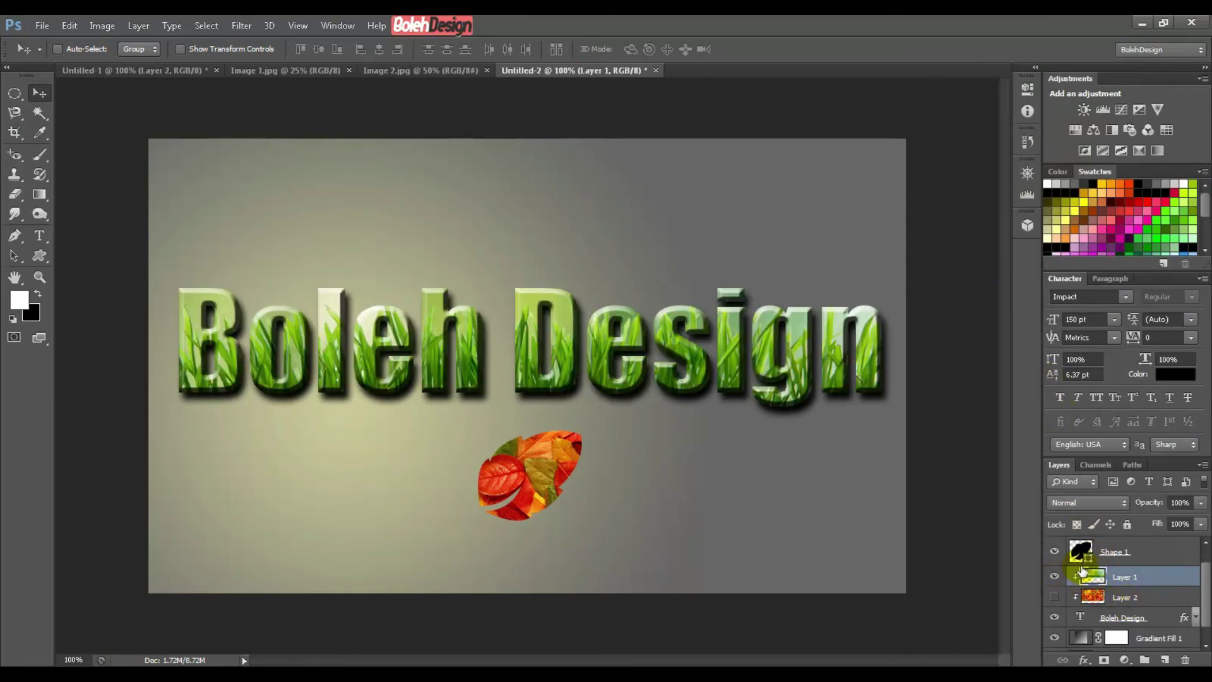
scroll(1130, 580, "up", 1)
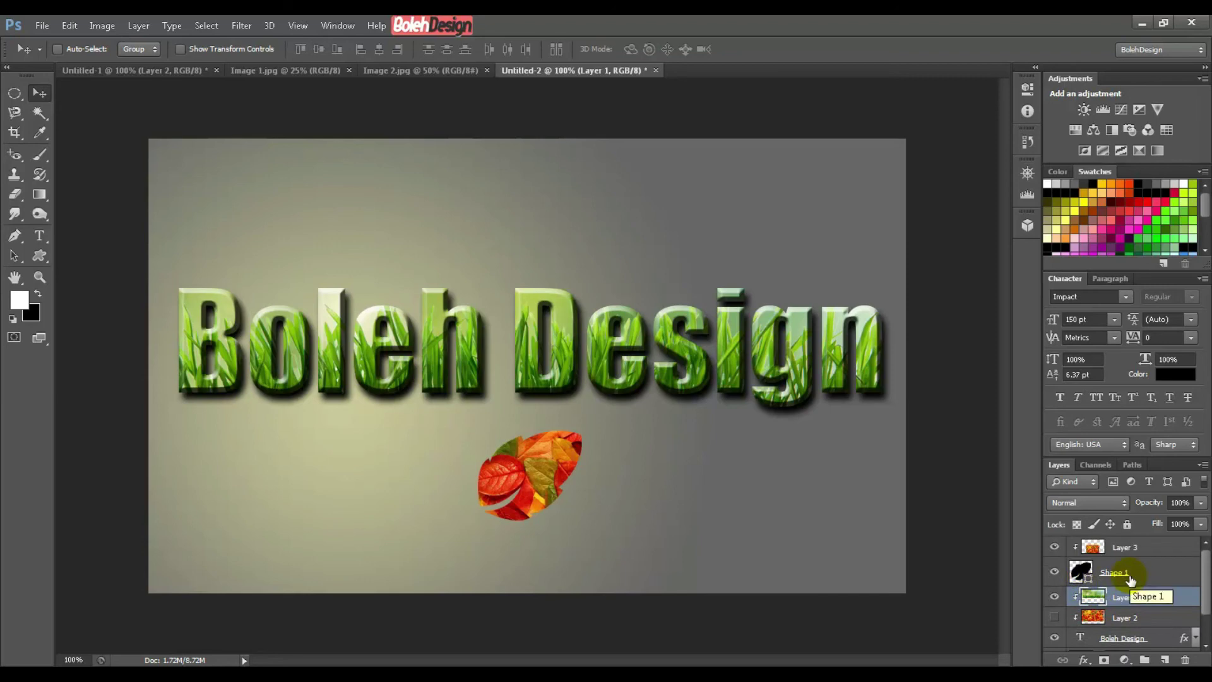
left_click(1136, 572)
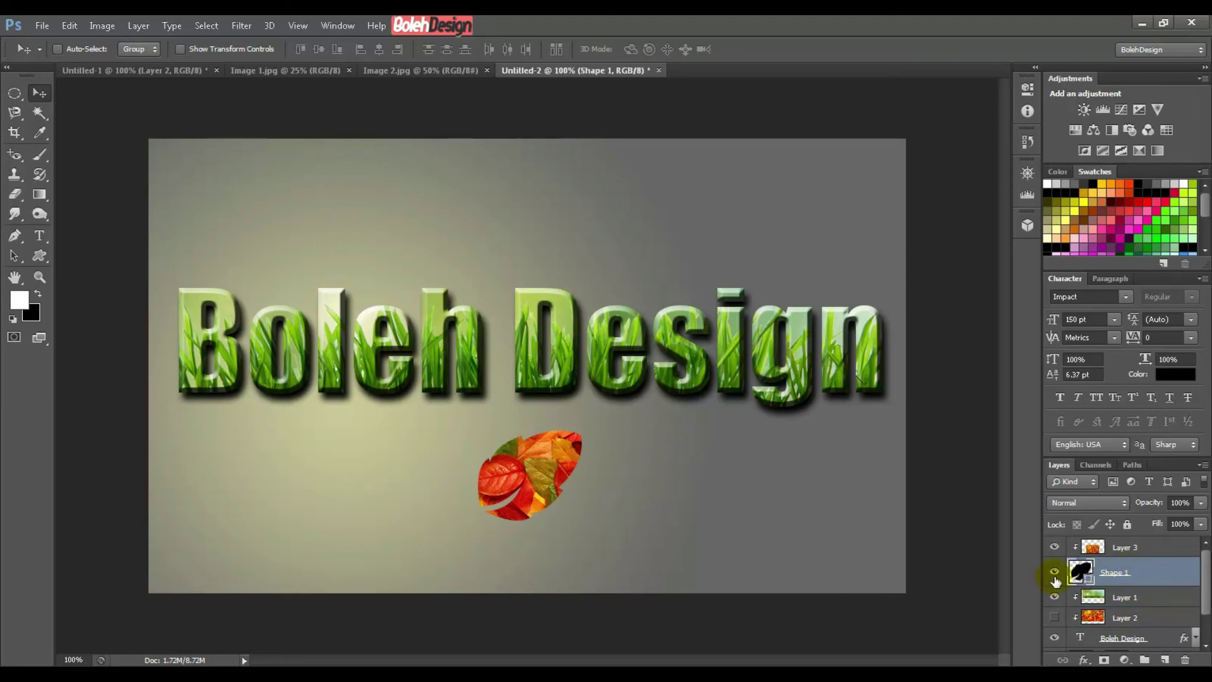
scroll(1102, 577, "down", 1)
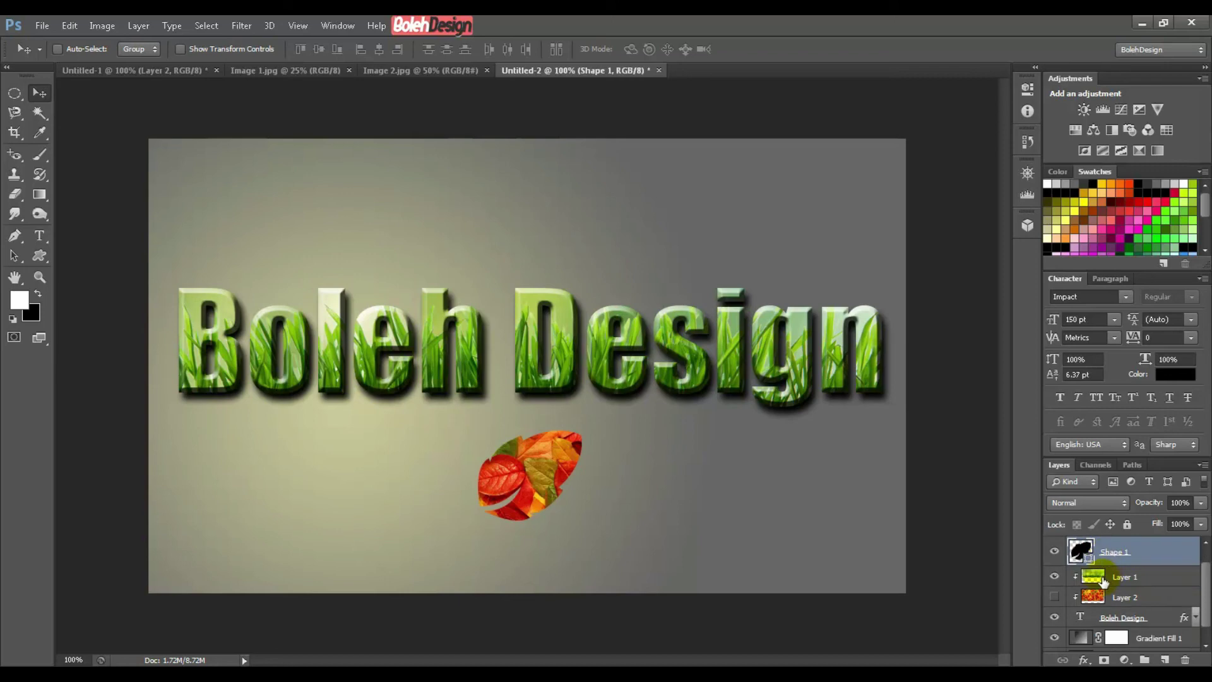
left_click(1146, 617)
scroll(1170, 622, "up", 1)
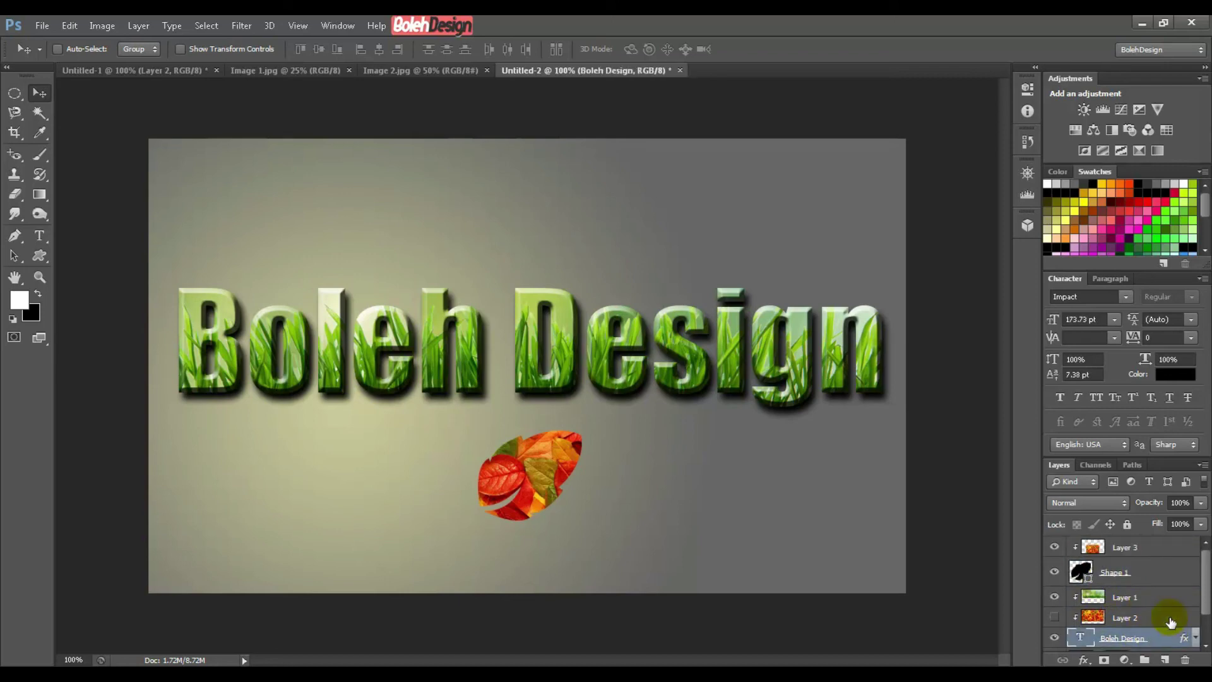
left_click(1133, 603)
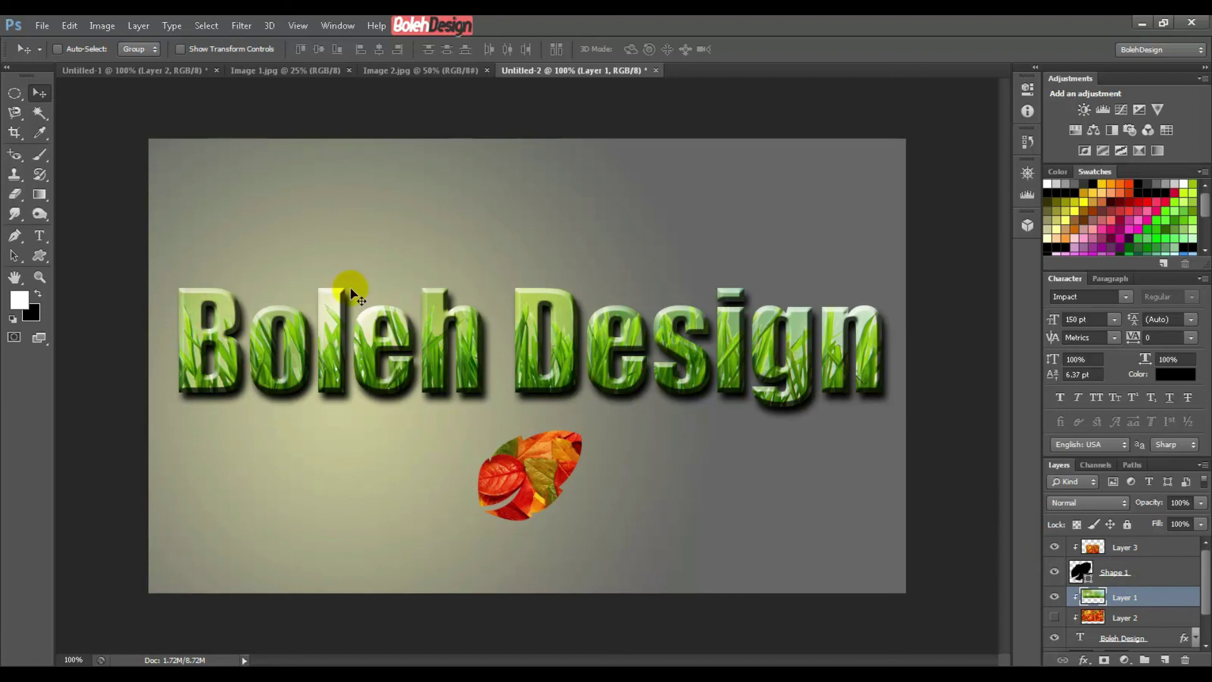
left_click(1146, 572)
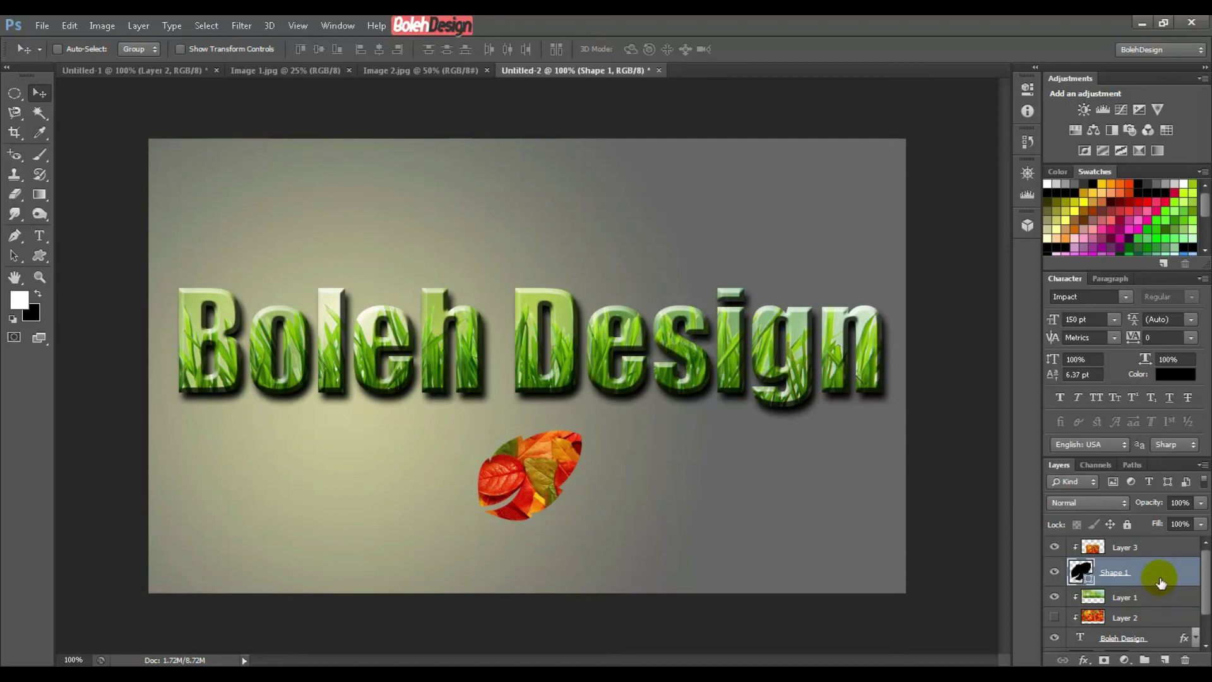
left_click(1157, 547)
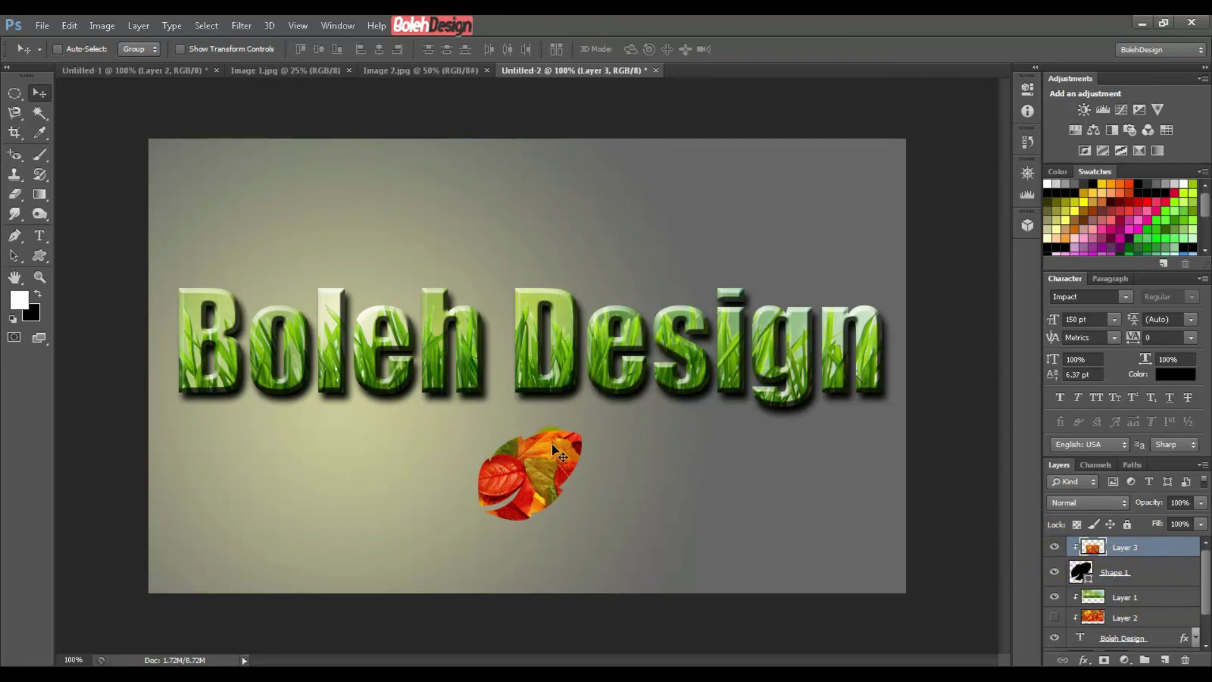
left_click(1101, 553)
left_click(583, 412)
left_click(523, 513)
left_click(202, 405)
left_click(1173, 570)
Step: Select Layer 3 and make the hidden Layer 2 leaf photo visible again
scroll(1176, 572, "down", 2)
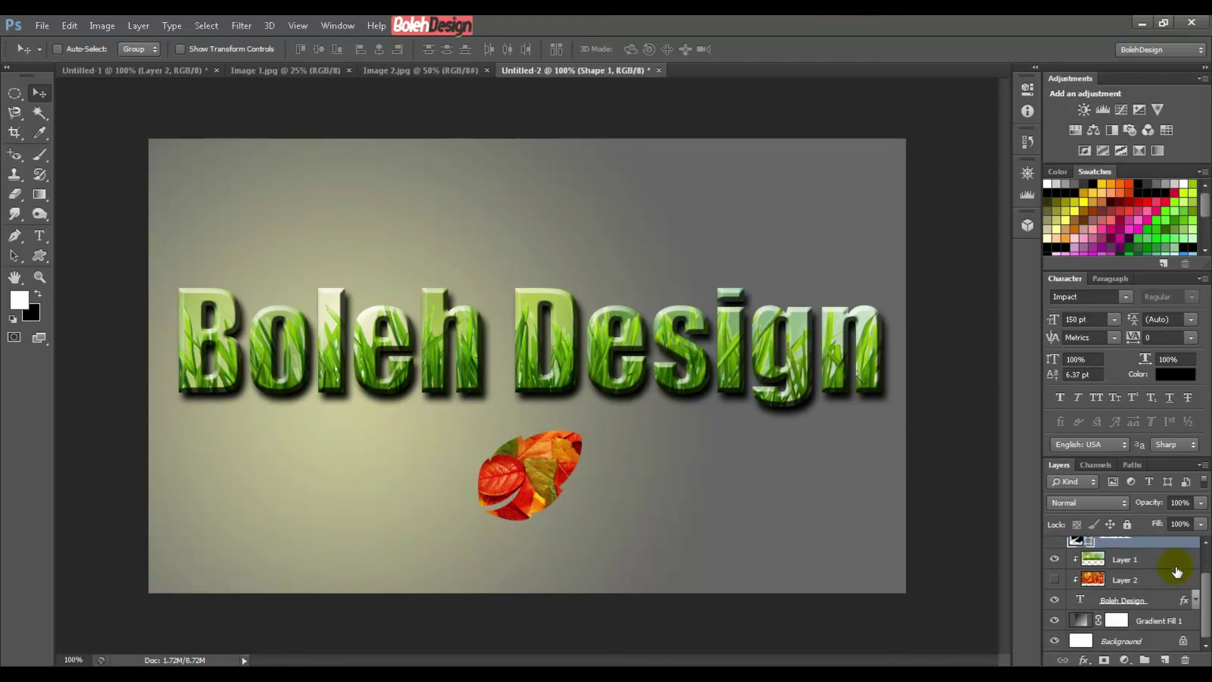
scroll(1178, 572, "up", 2)
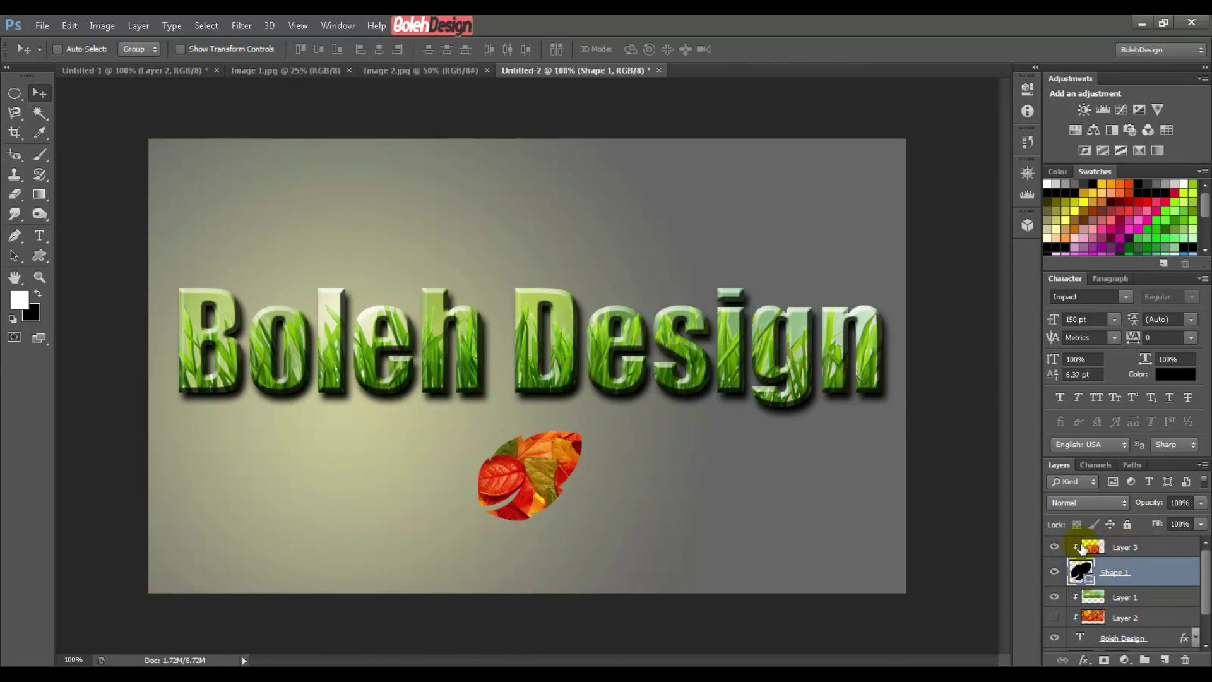
left_click(1132, 548)
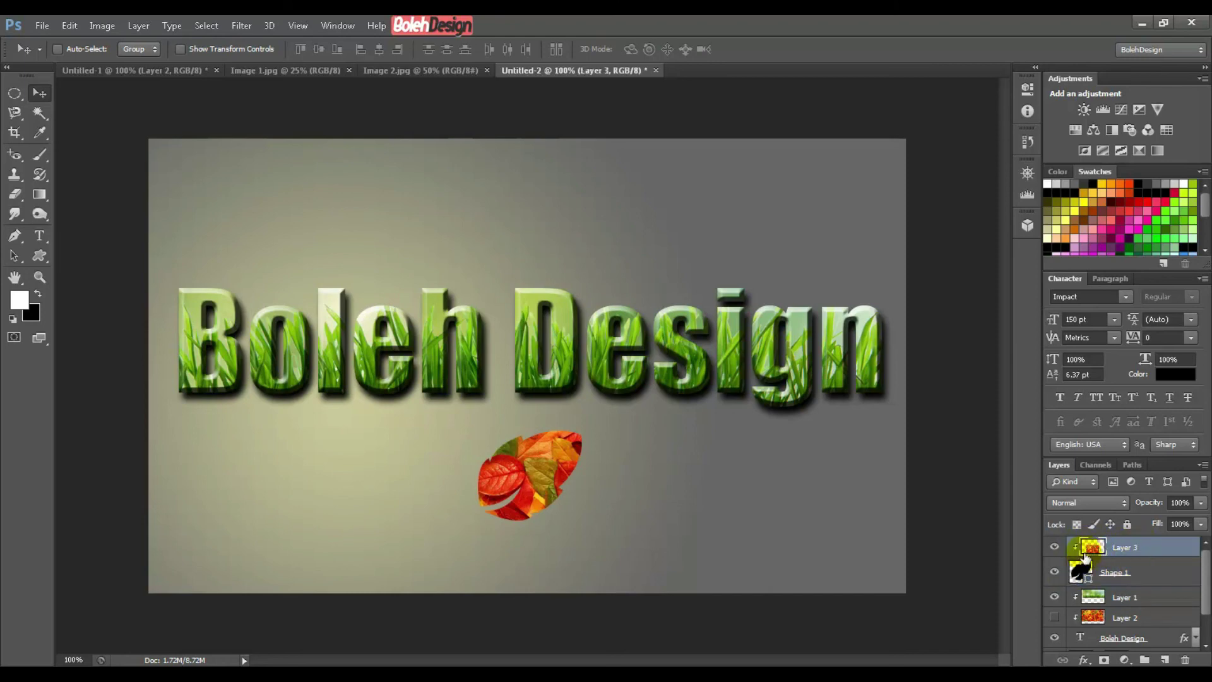
left_click(1120, 574)
left_click(1133, 550)
left_click(1053, 617)
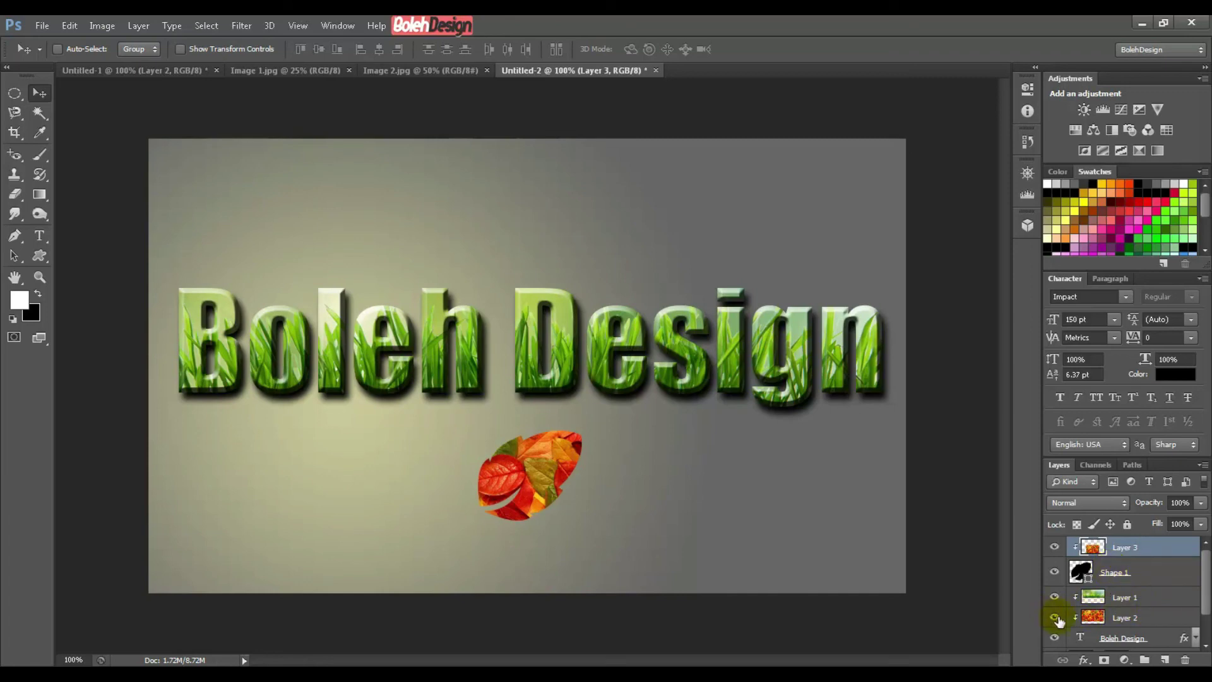